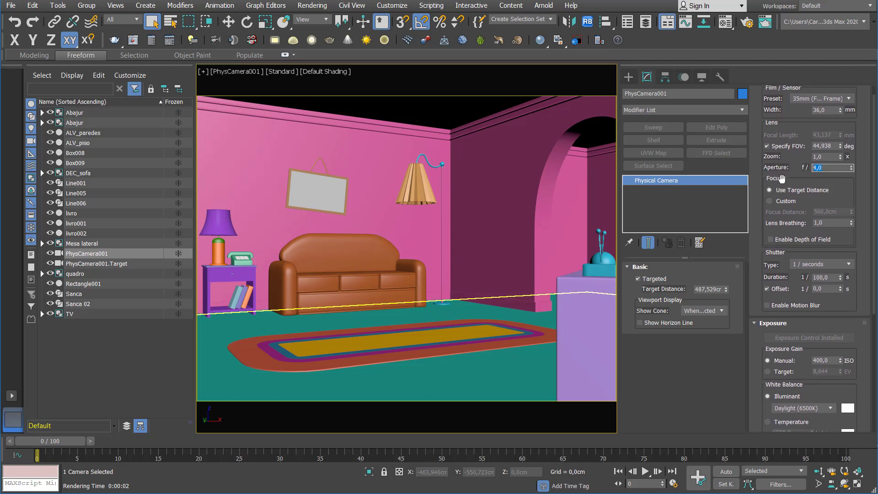
# Step: Review the physical camera's lens aperture, shutter and manual ISO exposure settings
pyautogui.doubleClick(823, 168)
pyautogui.scroll(-3, 778, 277)
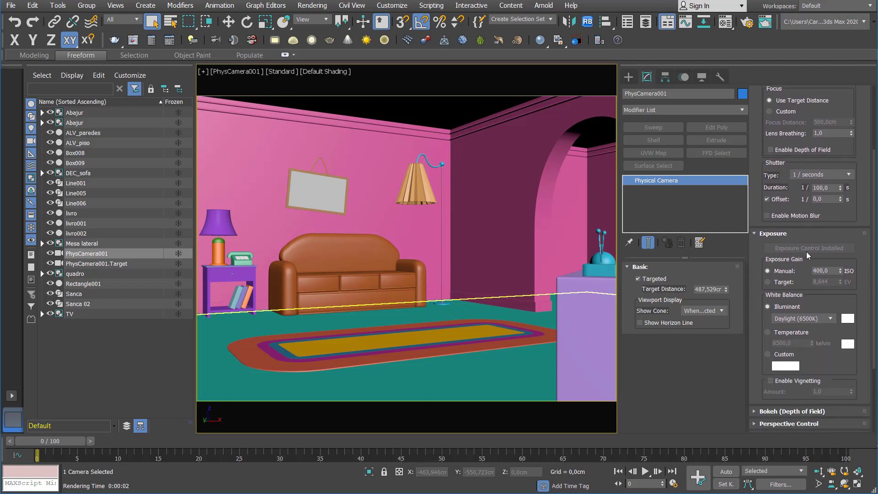
pyautogui.click(822, 270)
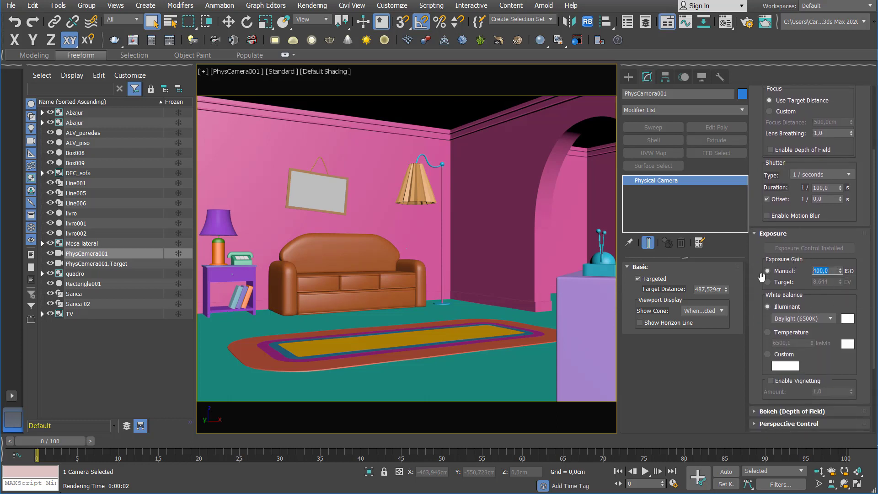
pyautogui.scroll(-1, 807, 269)
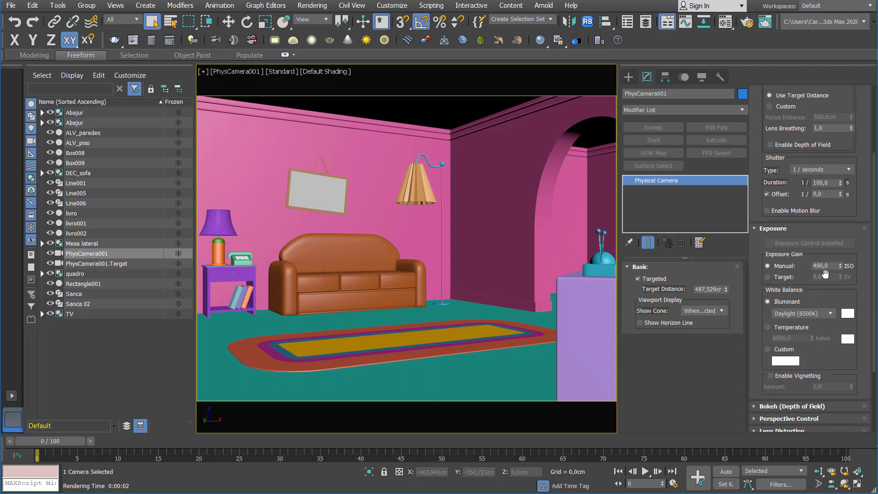
pyautogui.click(829, 266)
pyautogui.scroll(-1, 804, 268)
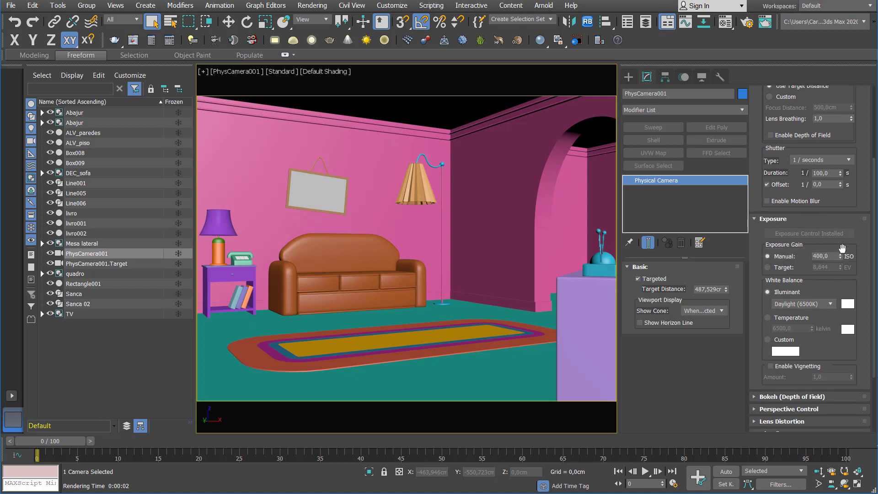
pyautogui.click(817, 256)
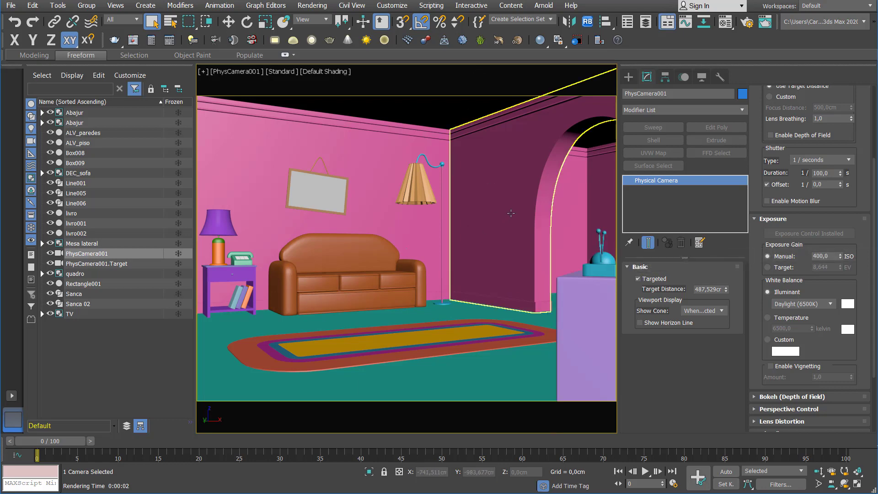
# Step: In a perspective view of the whole room, select the horizontal top and bottom edges of the ALV_paredes wall behind the TV
pyautogui.press('p')
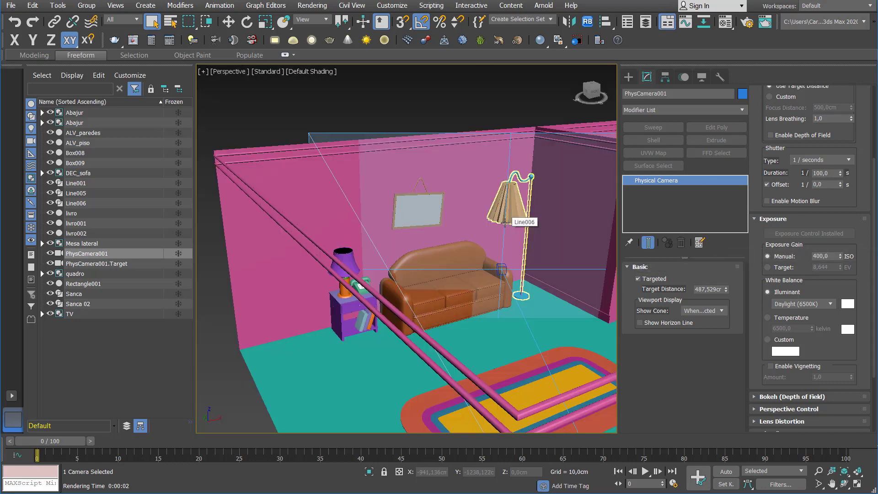
pyautogui.scroll(-2, 503, 231)
pyautogui.keyDown('alt'); pyautogui.moveTo(502, 233); pyautogui.dragTo(496, 213, button='middle'); pyautogui.keyUp('alt')
pyautogui.scroll(-3, 594, 236)
pyautogui.click(496, 213)
pyautogui.press('w')
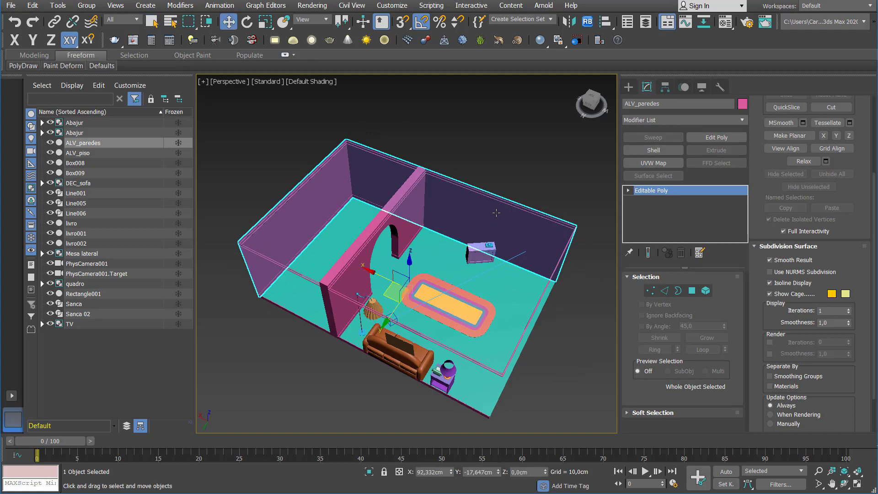
pyautogui.click(665, 291)
pyautogui.keyDown('alt'); pyautogui.moveTo(461, 256); pyautogui.dragTo(499, 248, button='middle'); pyautogui.keyUp('alt')
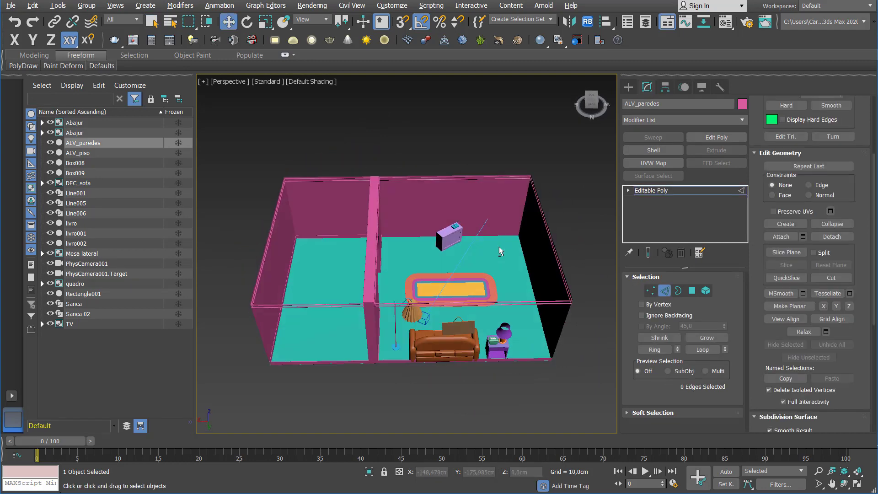
pyautogui.doubleClick(430, 236)
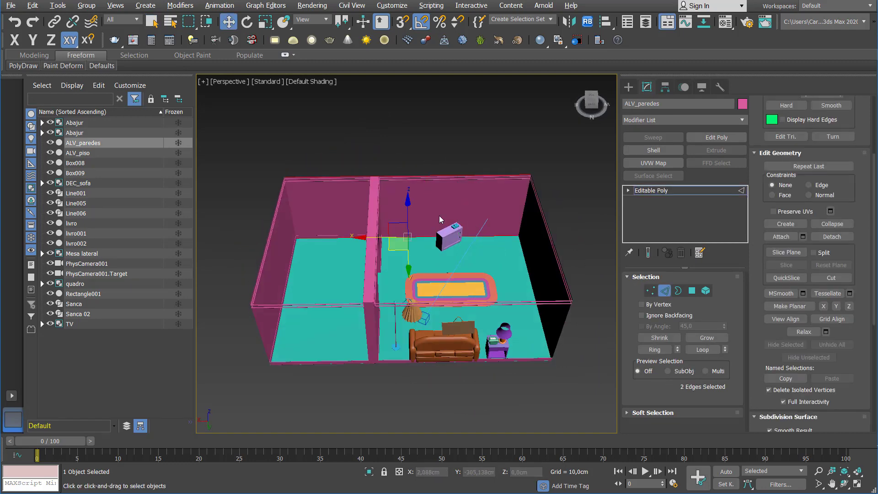
# Step: Connect the selected wall edges with 2 segments, pinch 0 and slide 41
pyautogui.rightClick(444, 185)
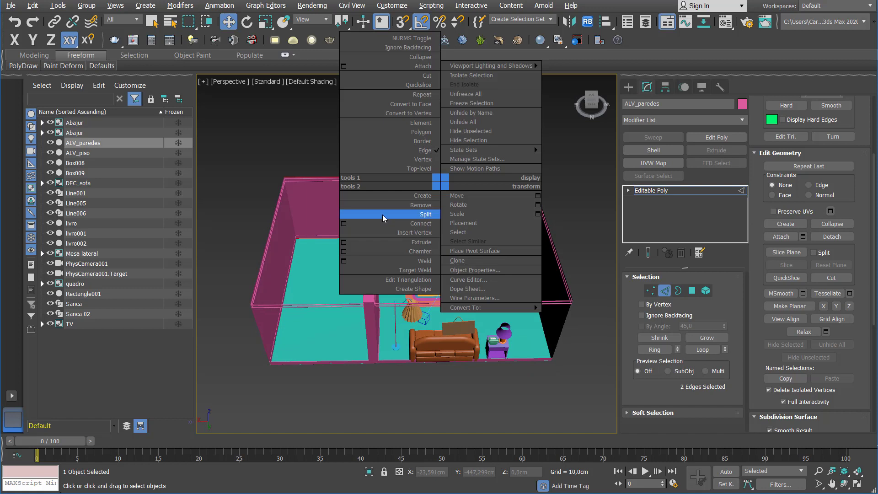
pyautogui.click(343, 224)
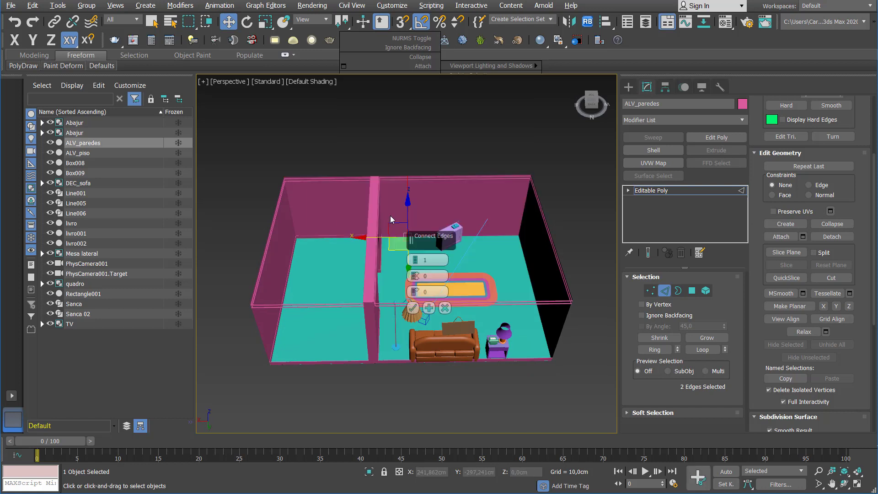
pyautogui.click(415, 259)
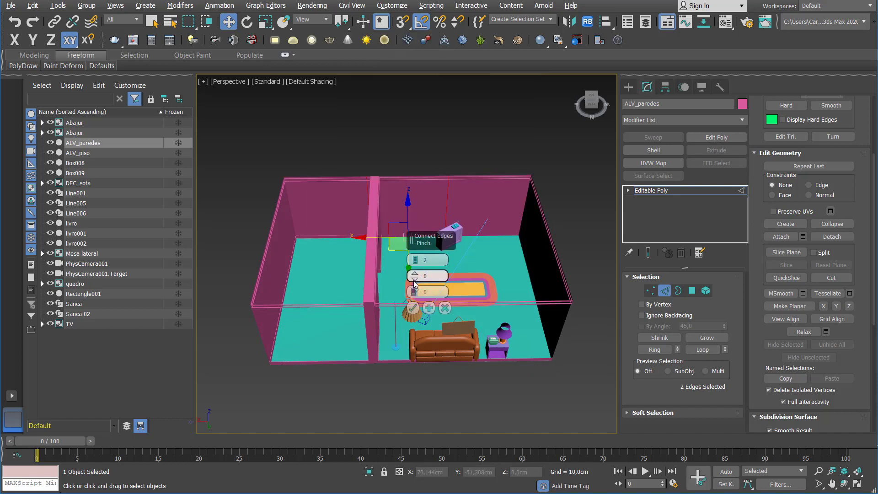
pyautogui.moveTo(414, 283); pyautogui.dragTo(404, 257)
pyautogui.moveTo(415, 293); pyautogui.dragTo(410, 305)
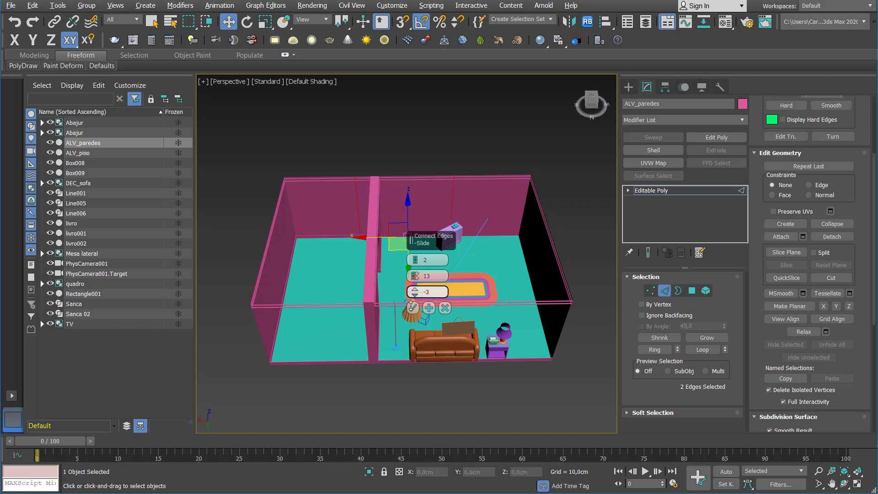
pyautogui.moveTo(397, 269); pyautogui.dragTo(373, 205)
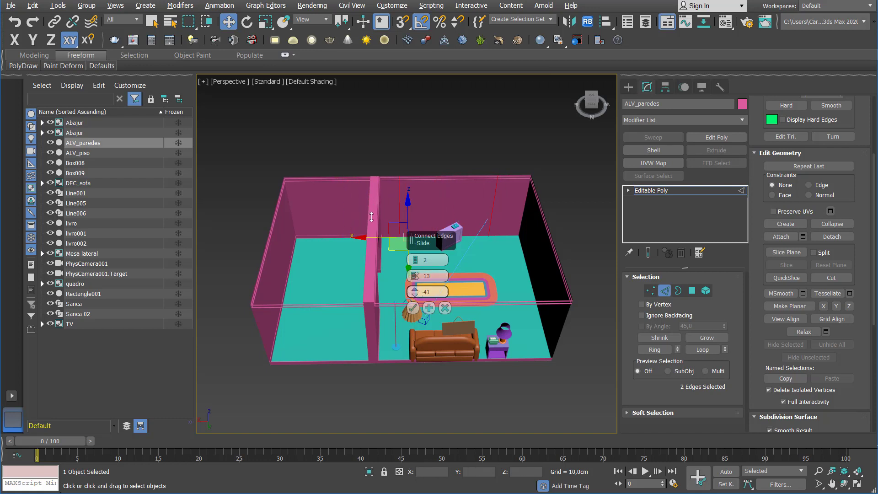
pyautogui.click(414, 280)
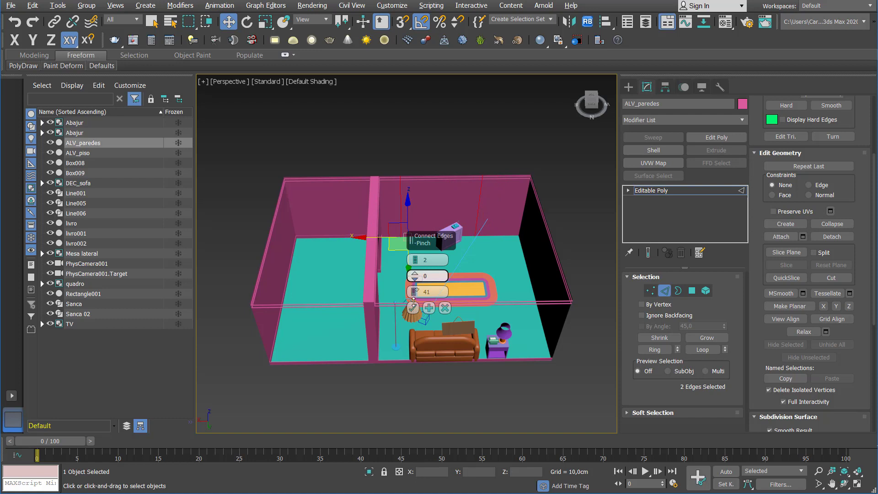
pyautogui.click(412, 308)
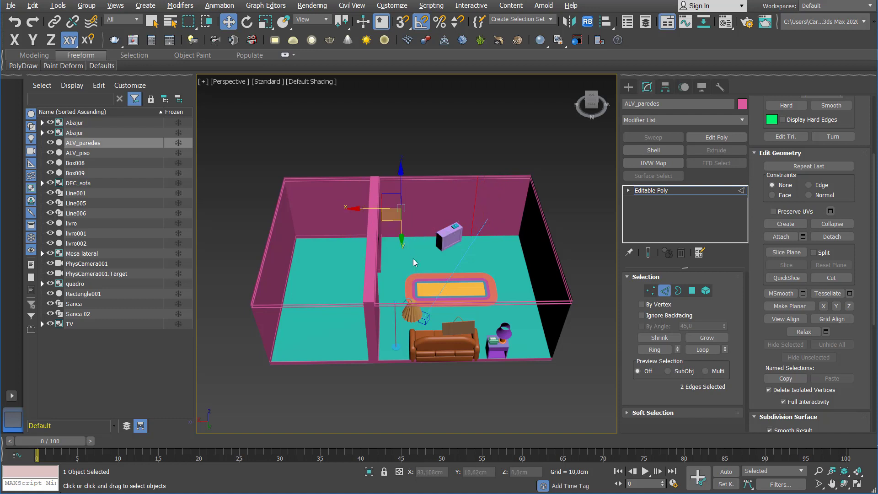
# Step: Connect the two new vertical wall edges with 2 segments, pinch 14 and slide 0
pyautogui.rightClick(441, 208)
pyautogui.click(340, 246)
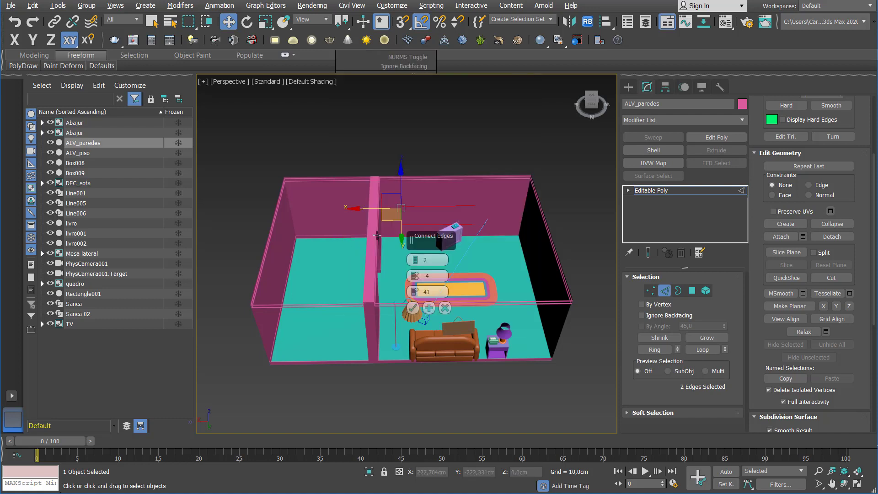
pyautogui.moveTo(414, 277); pyautogui.dragTo(421, 234)
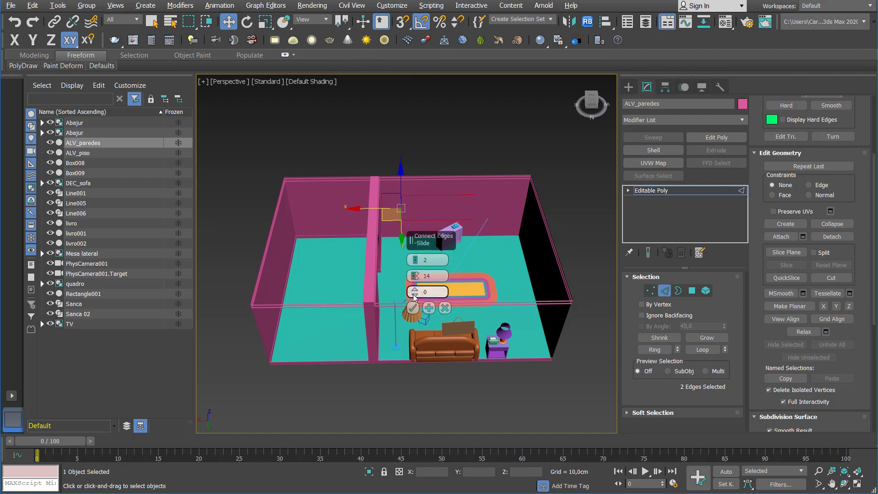
pyautogui.click(412, 307)
# Step: Delete the central polygon framed by the new edges, ignoring backfaces, to open a window in the wall behind the TV
pyautogui.click(693, 290)
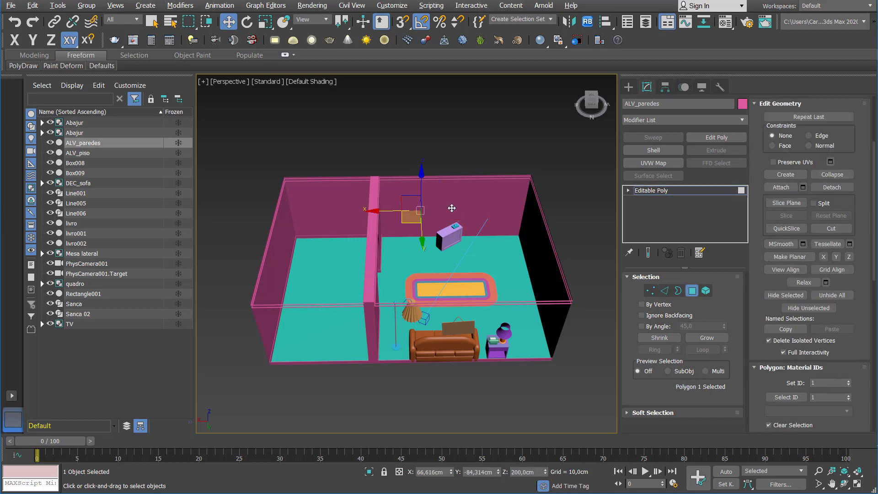
pyautogui.press('F3')
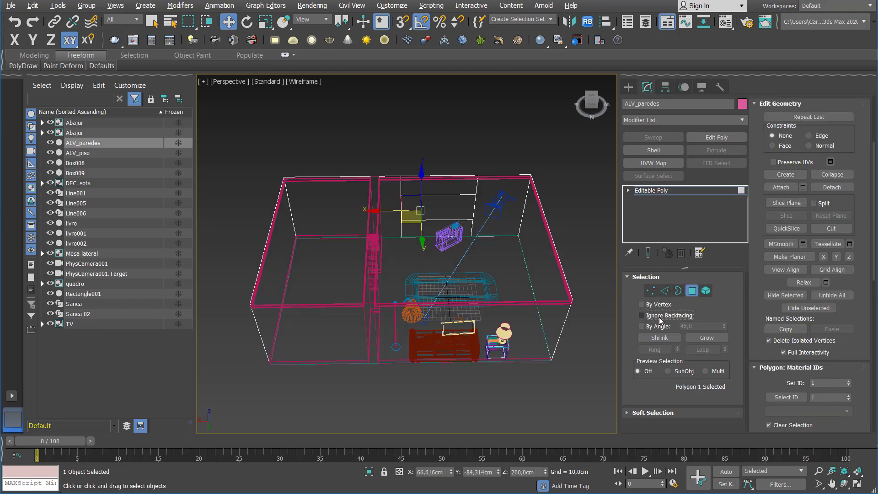
pyautogui.keyDown('ctrl'); pyautogui.click(447, 206); pyautogui.keyUp('ctrl')
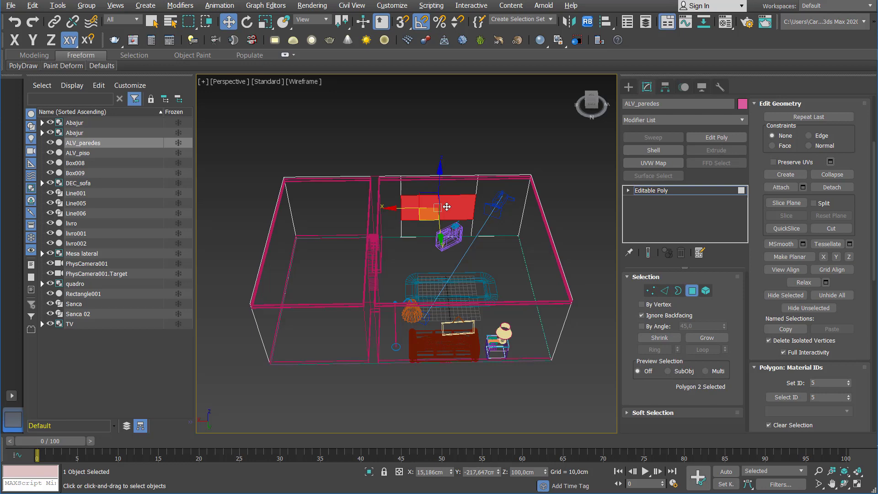
pyautogui.press('F3')
pyautogui.press('Delete')
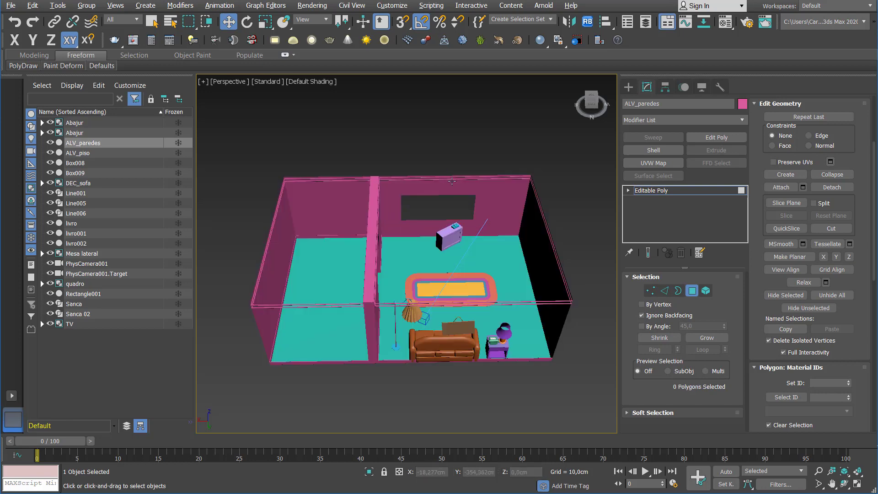
pyautogui.keyDown('alt'); pyautogui.moveTo(452, 181); pyautogui.dragTo(494, 215, button='middle'); pyautogui.keyUp('alt')
pyautogui.click(692, 291)
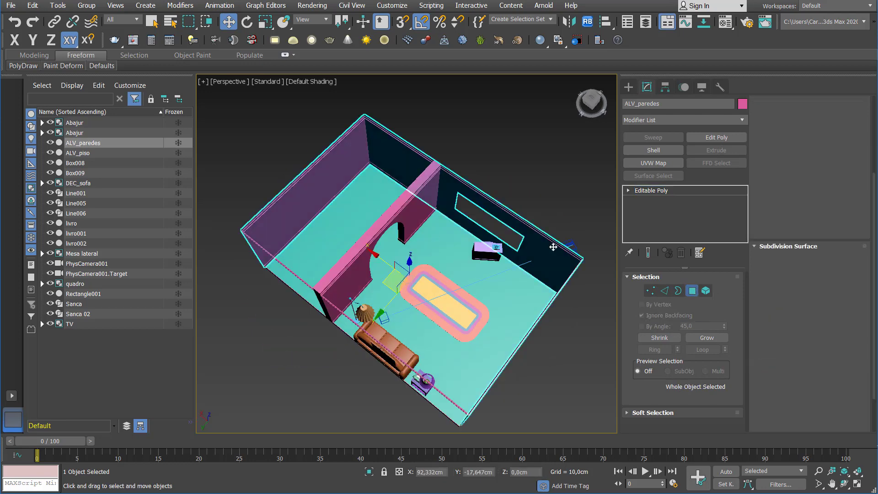
# Step: In the top view, create a Standard Target Direct light outside the window wall, aimed at the rug from about 720 cm away
pyautogui.press('t')
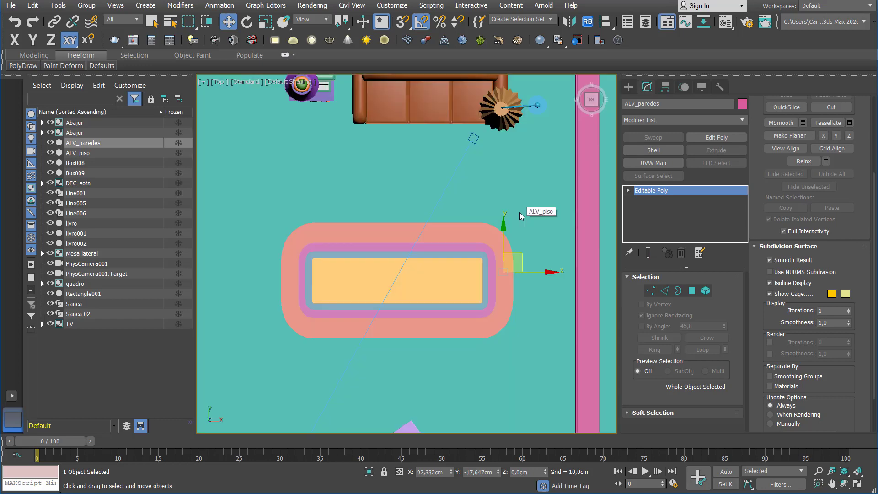
pyautogui.scroll(-10, 521, 216)
pyautogui.scroll(3, 466, 274)
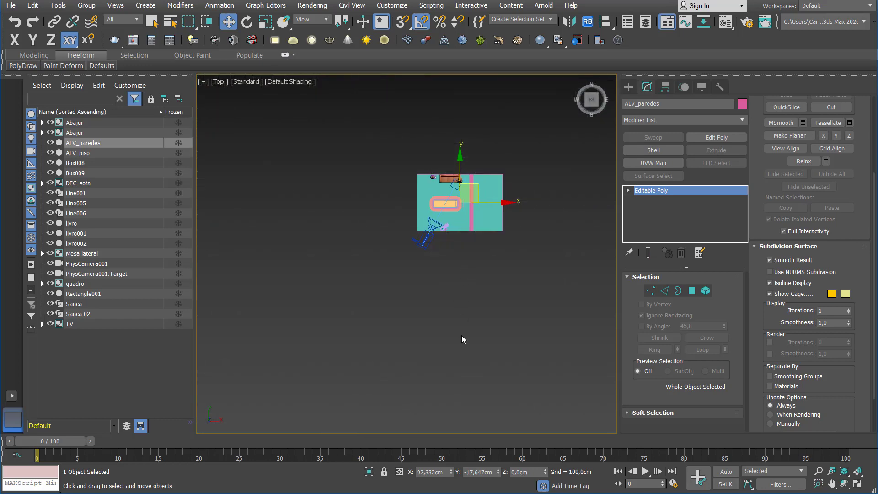
pyautogui.click(629, 87)
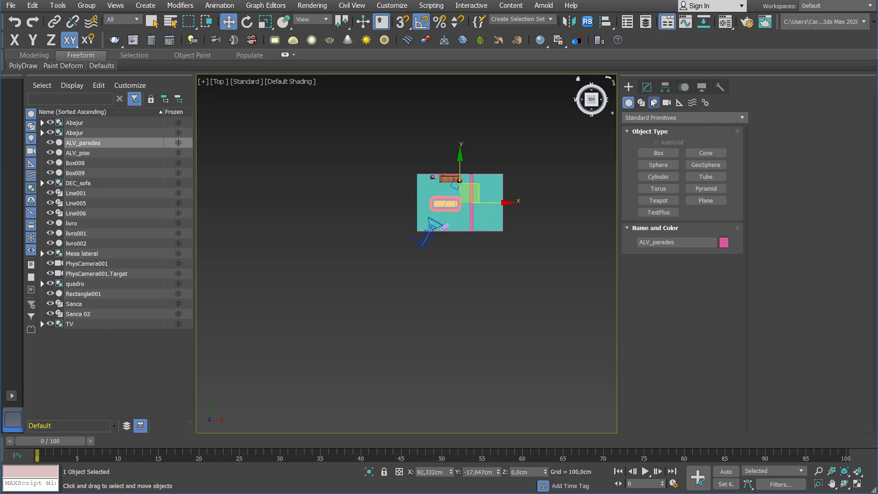
pyautogui.click(654, 102)
pyautogui.click(684, 118)
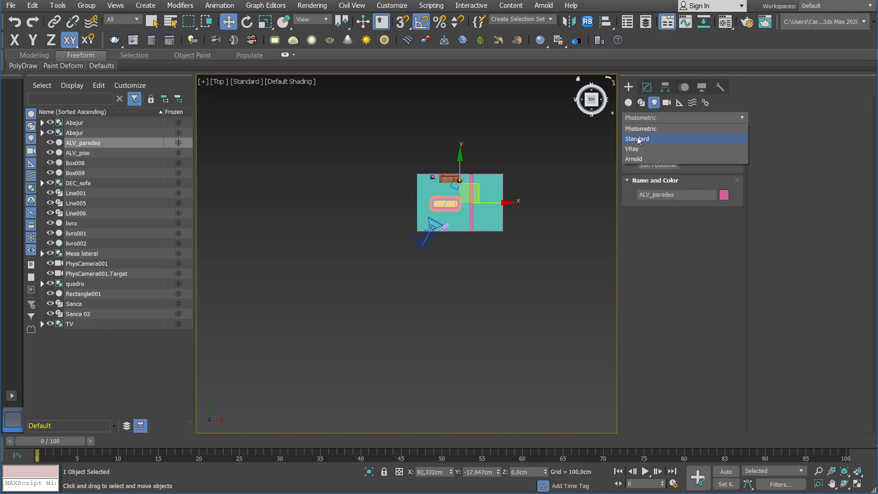
pyautogui.click(640, 137)
pyautogui.click(657, 165)
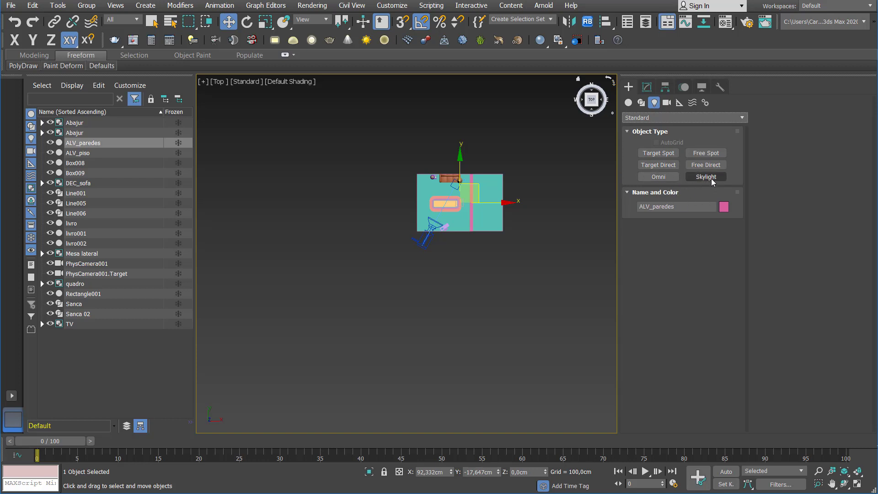
pyautogui.click(666, 153)
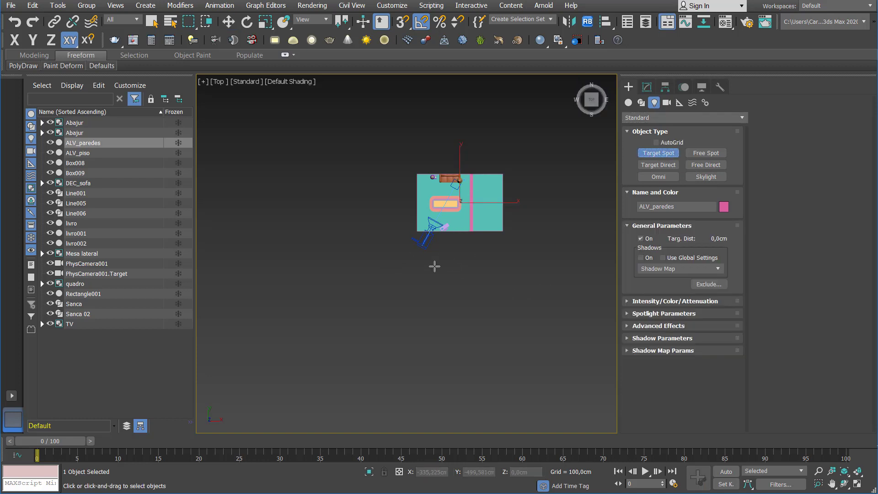
pyautogui.click(657, 165)
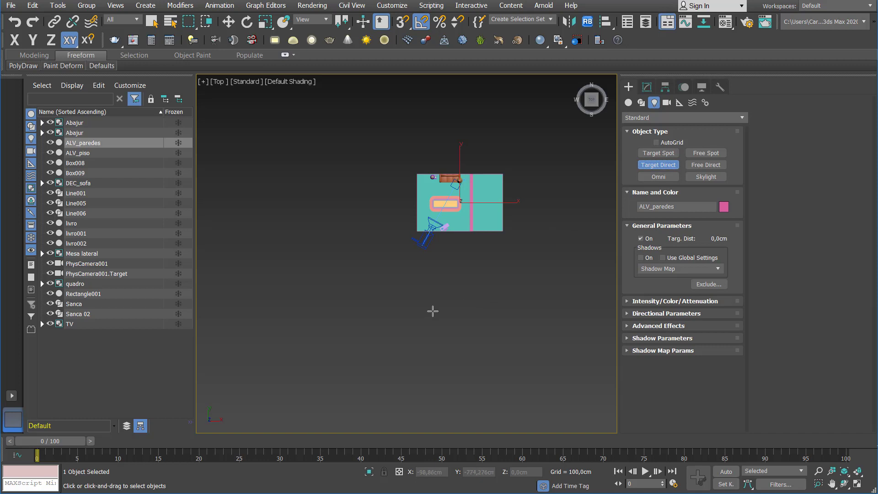
pyautogui.moveTo(433, 309); pyautogui.dragTo(439, 208)
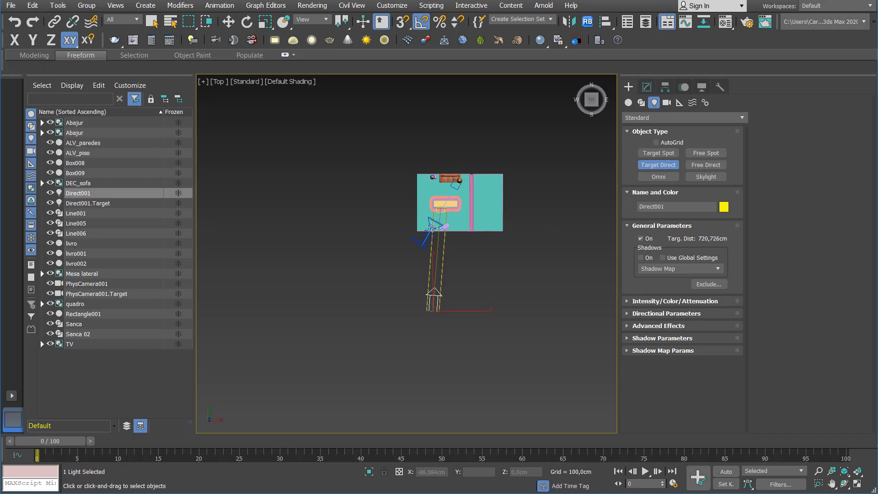
pyautogui.press('w')
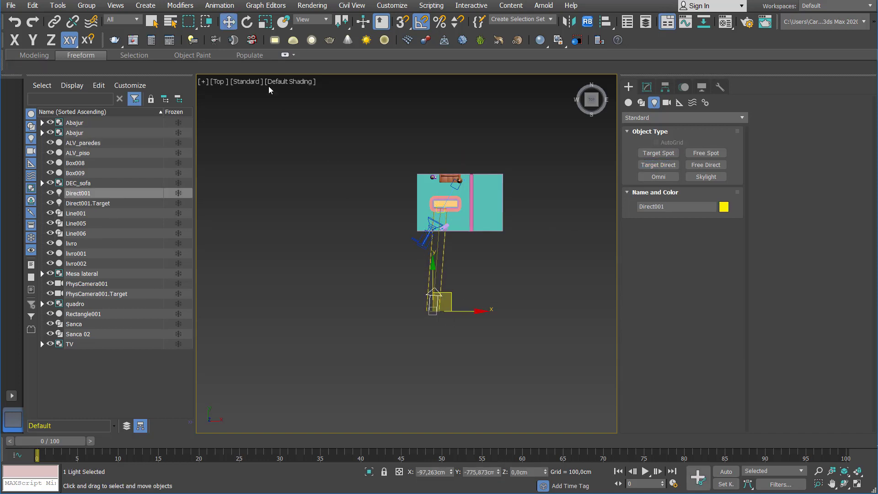
# Step: Restrict the selection filter to Lights and raise the direct light vertically above the room
pyautogui.click(116, 20)
pyautogui.click(120, 51)
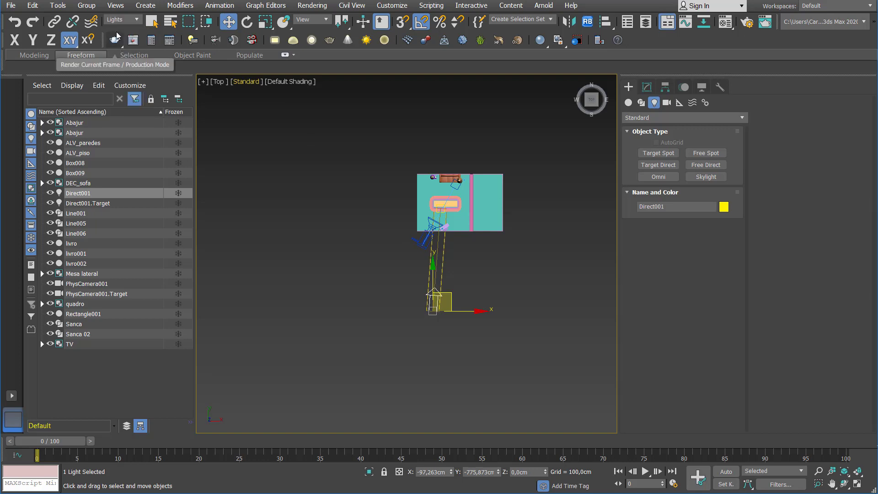
pyautogui.keyDown('alt'); pyautogui.moveTo(393, 282); pyautogui.dragTo(473, 240, button='middle'); pyautogui.keyUp('alt')
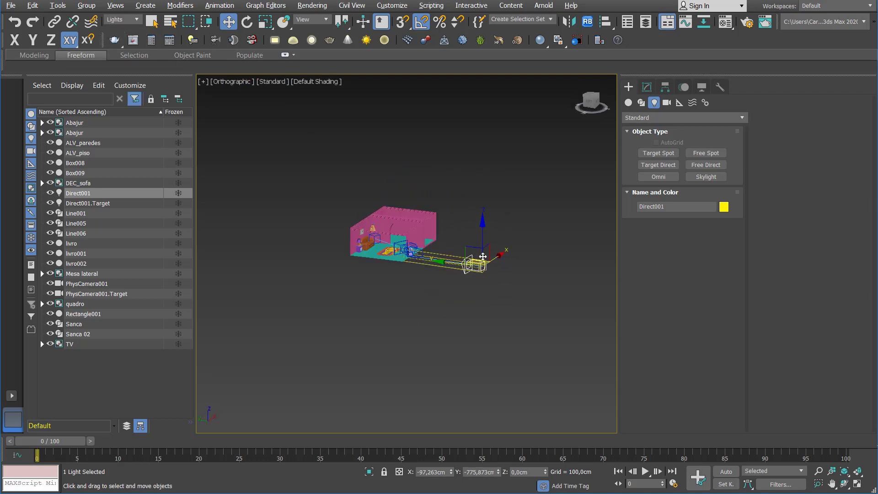
pyautogui.moveTo(473, 201); pyautogui.dragTo(474, 194)
# Step: Move the direct light's target about 67 cm towards the sofa and raise it to a height of about 16.5 cm
pyautogui.moveTo(401, 261); pyautogui.dragTo(410, 327, button='middle')
pyautogui.scroll(5, 402, 333)
pyautogui.click(391, 287)
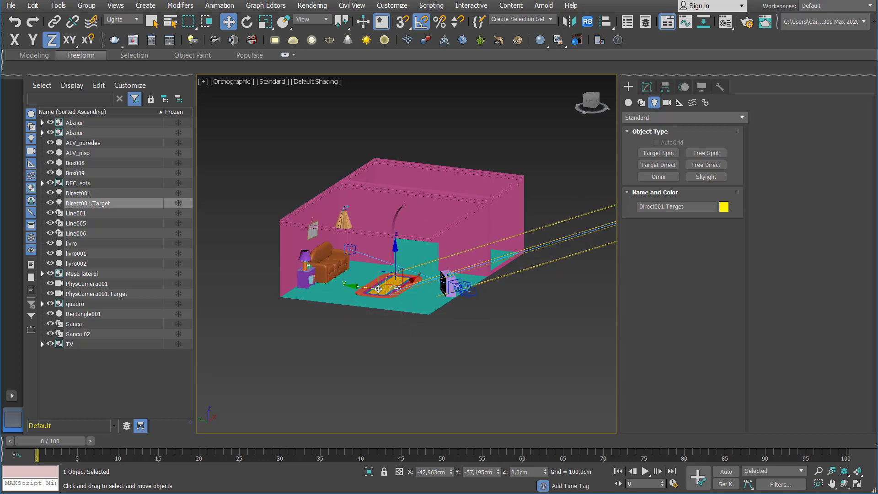
pyautogui.moveTo(377, 288); pyautogui.dragTo(371, 257)
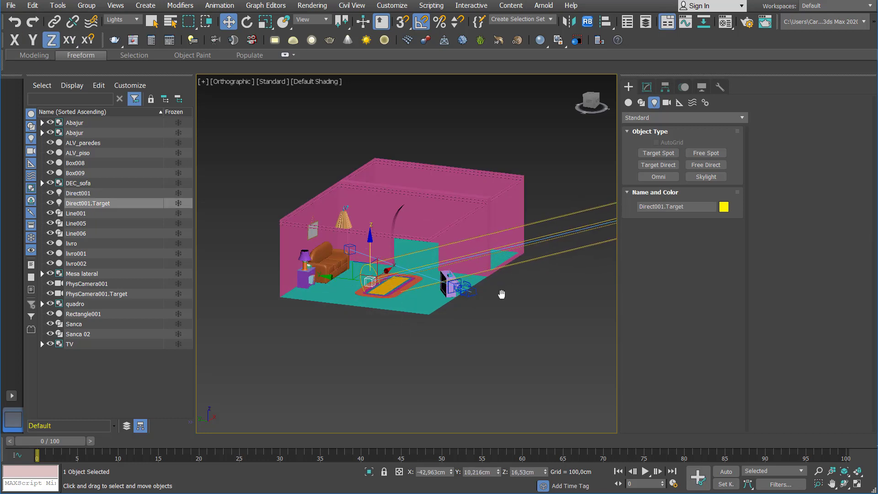
# Step: Enlarge the direct light's circular cone to a hotspot of 276 cm and a falloff of 387 cm
pyautogui.scroll(-3, 443, 321)
pyautogui.moveTo(501, 294); pyautogui.dragTo(481, 325, button='middle')
pyautogui.click(490, 309)
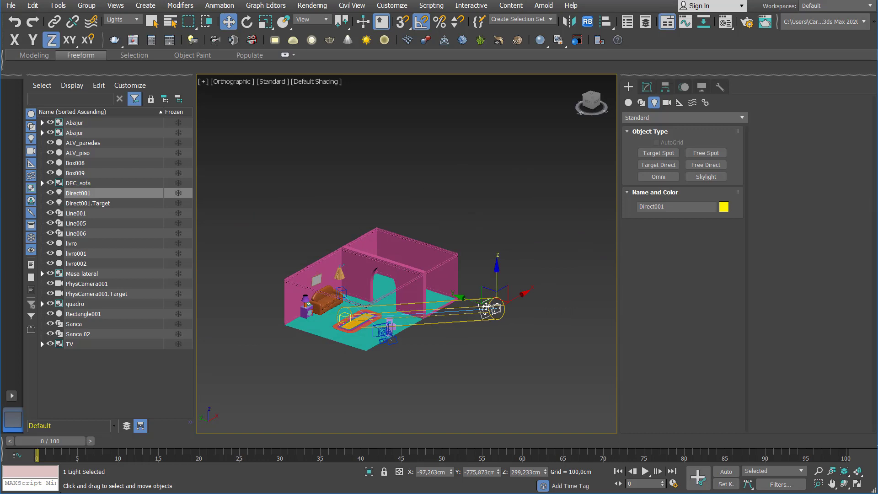
pyautogui.click(646, 87)
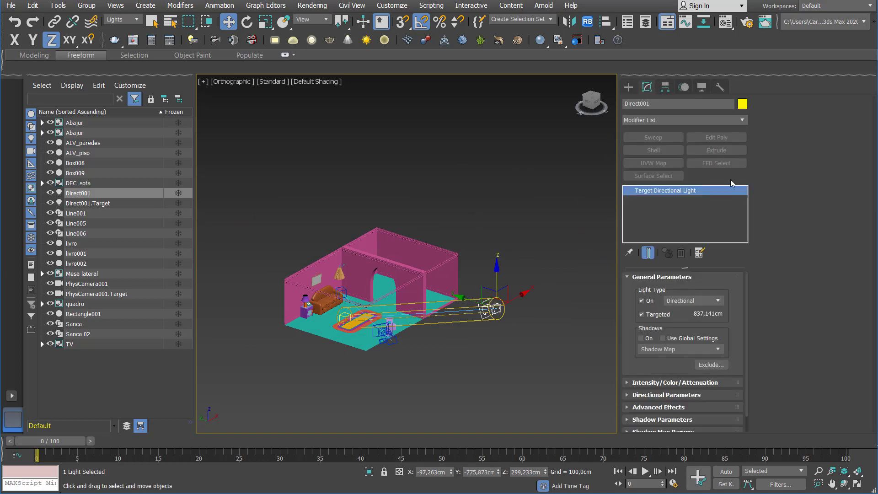
pyautogui.click(681, 383)
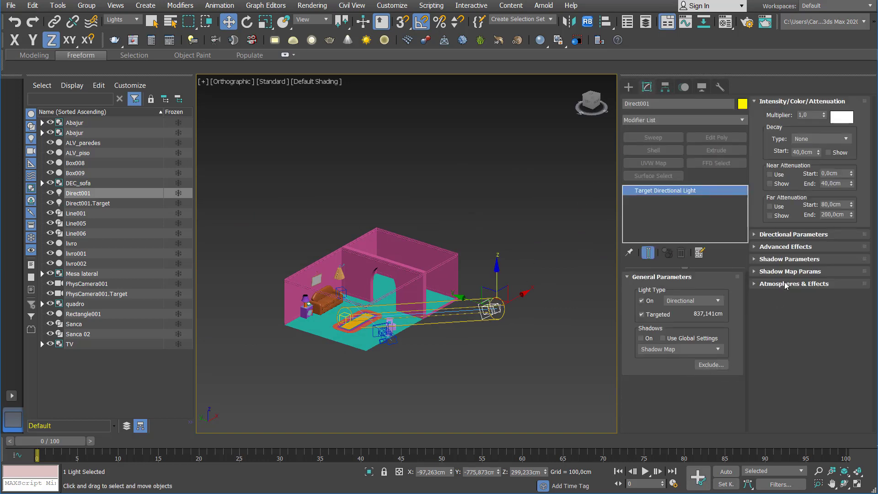
pyautogui.click(808, 115)
pyautogui.click(793, 234)
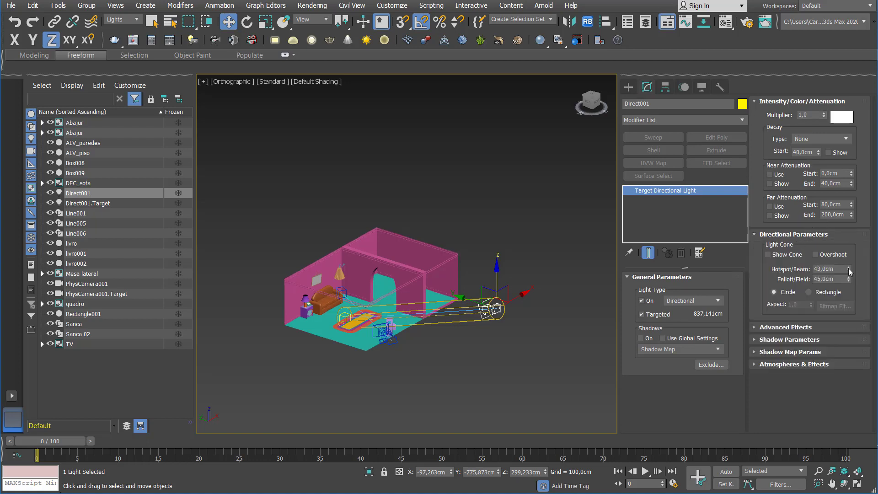
pyautogui.moveTo(849, 271); pyautogui.dragTo(849, 150)
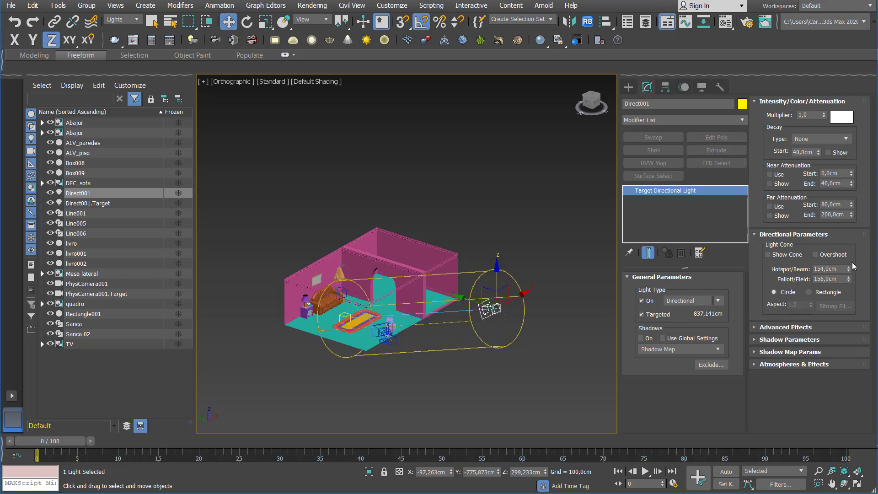
pyautogui.moveTo(849, 280)
pyautogui.mouseDown()
pyautogui.moveTo(844, 197)
pyautogui.moveTo(851, 274)
pyautogui.mouseUp()
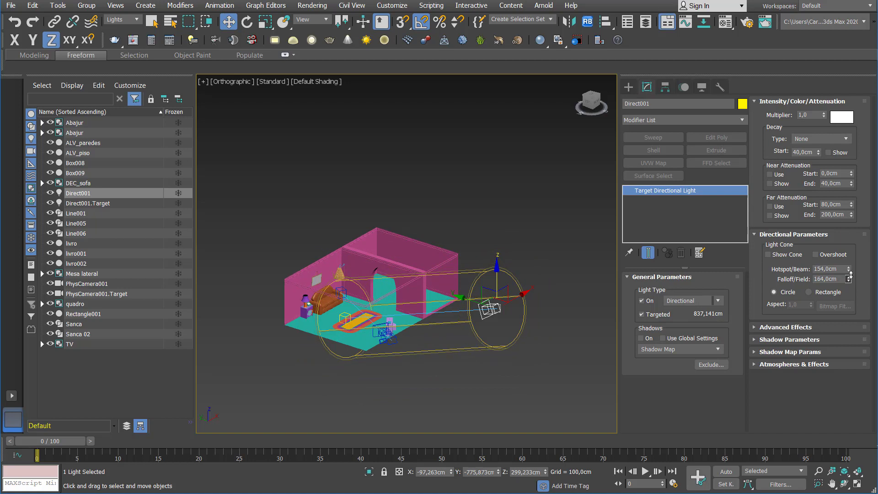
pyautogui.moveTo(848, 279); pyautogui.dragTo(841, 173)
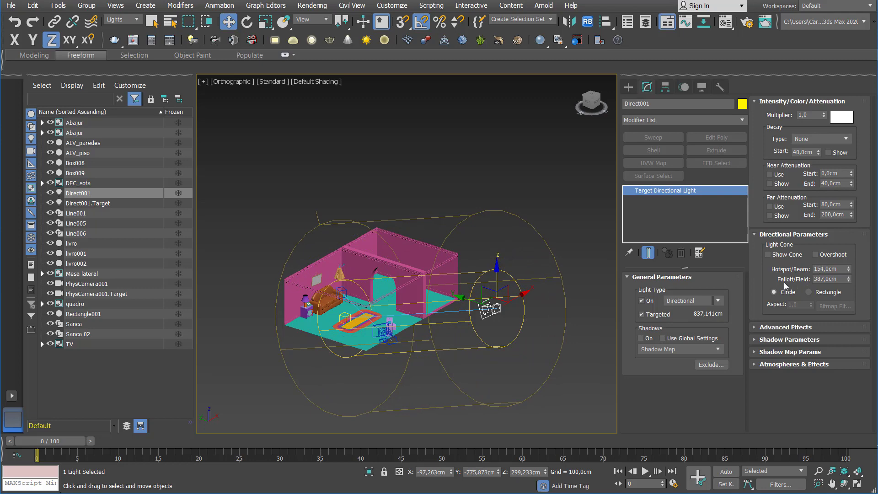
pyautogui.moveTo(848, 270); pyautogui.dragTo(850, 214)
pyautogui.keyDown('alt'); pyautogui.moveTo(577, 336); pyautogui.dragTo(557, 326, button='middle'); pyautogui.keyUp('alt')
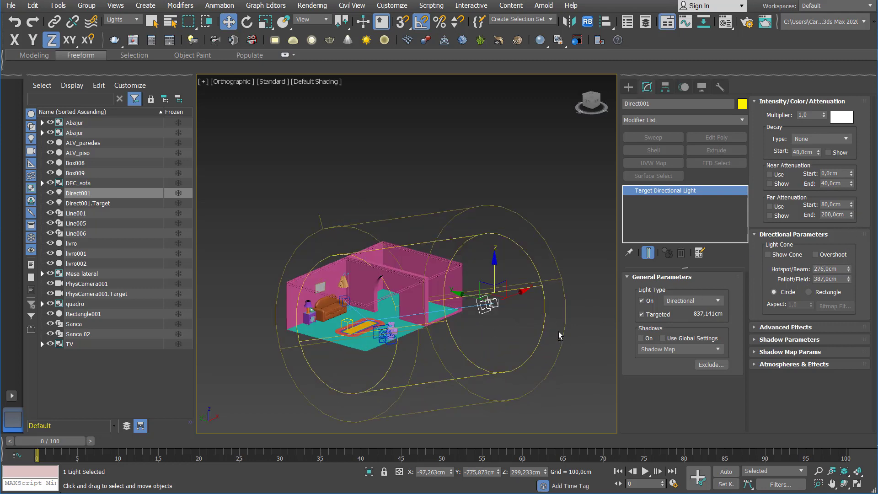
# Step: Render the PhysCamera001 view past the missing map files notice to check the direct light, and close the render
pyautogui.press('c')
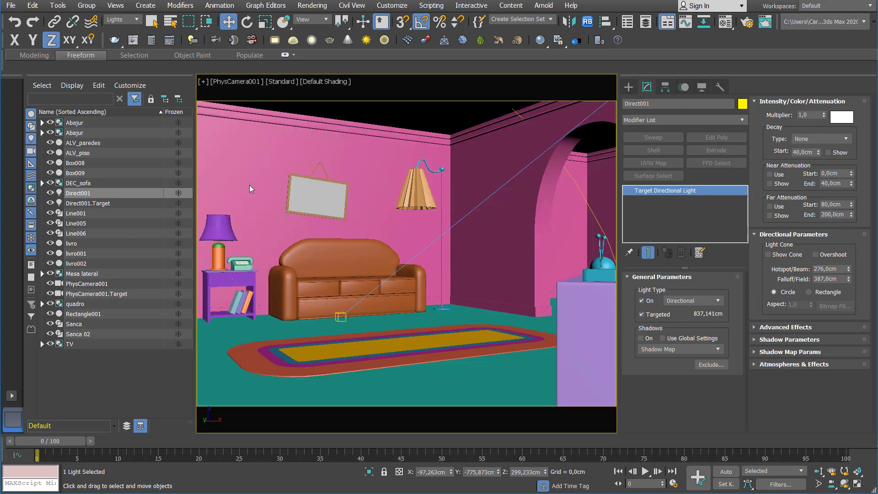
pyautogui.click(765, 21)
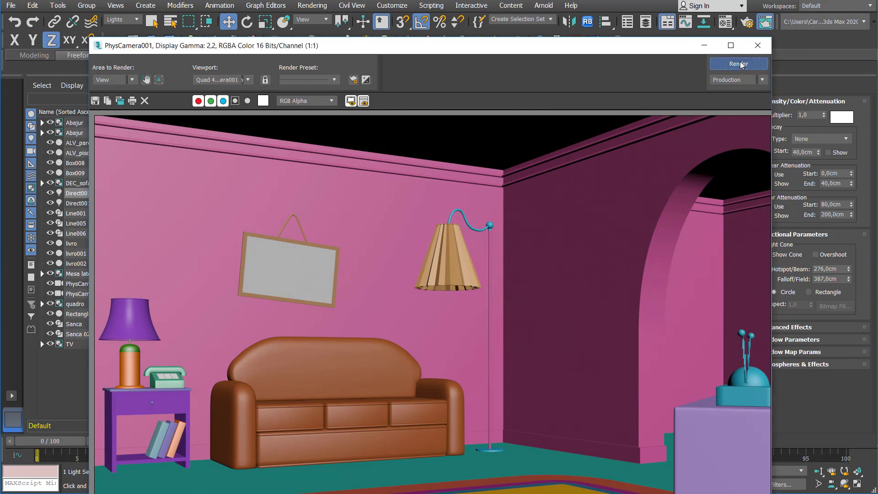
pyautogui.click(739, 64)
pyautogui.click(329, 310)
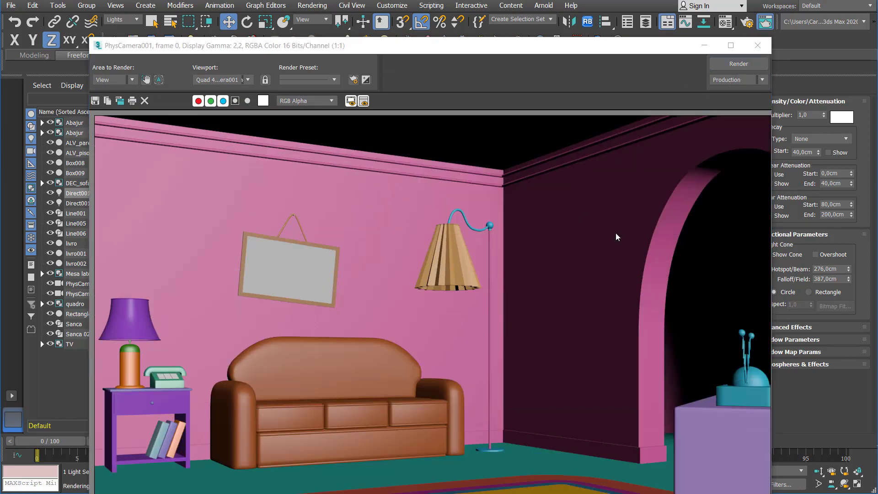
pyautogui.click(757, 46)
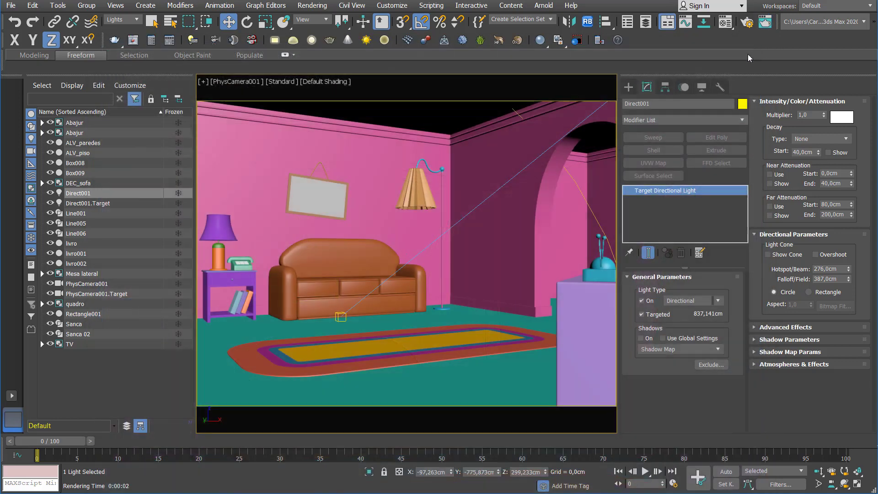
# Step: Turn on Shadow Map shadows for the direct light and tint its colour a pale warm white, RGB 230, 226, 214
pyautogui.click(643, 338)
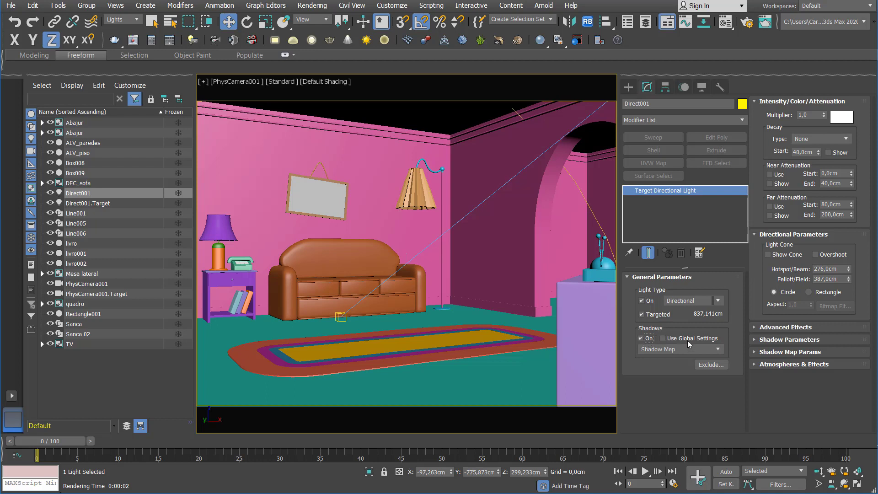
pyautogui.click(842, 117)
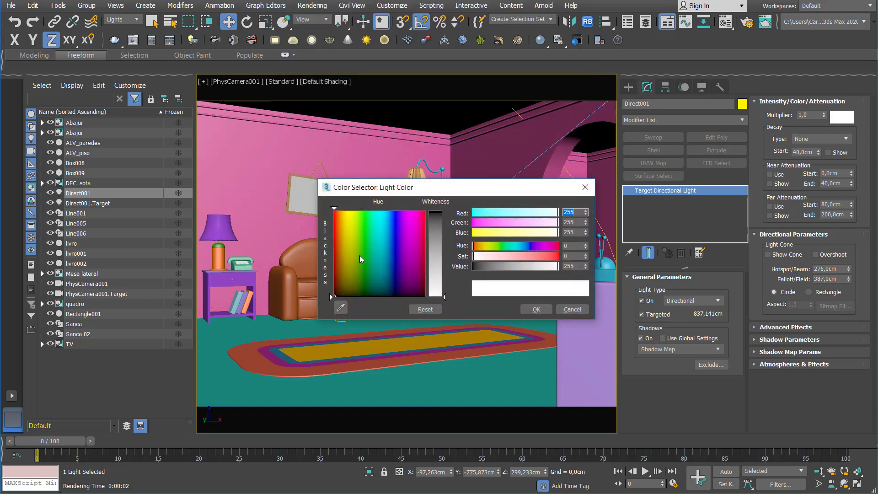
pyautogui.click(346, 262)
pyautogui.click(437, 286)
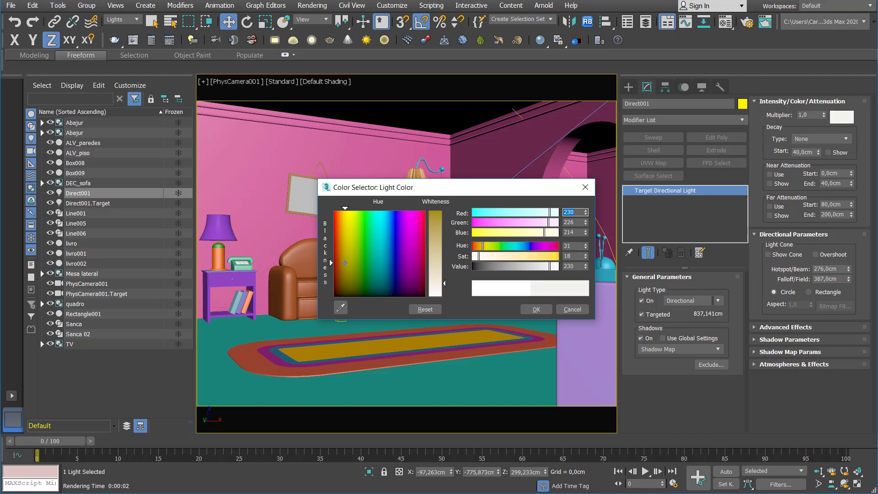
pyautogui.click(532, 310)
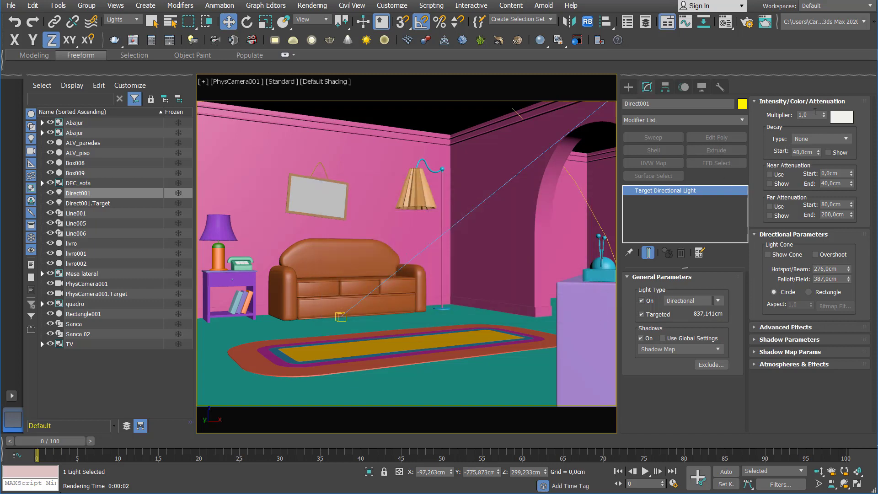
# Step: Set the direct light's multiplier to 100 and render the camera view, suppressing further missing map files messages
pyautogui.click(822, 116)
pyautogui.click(765, 21)
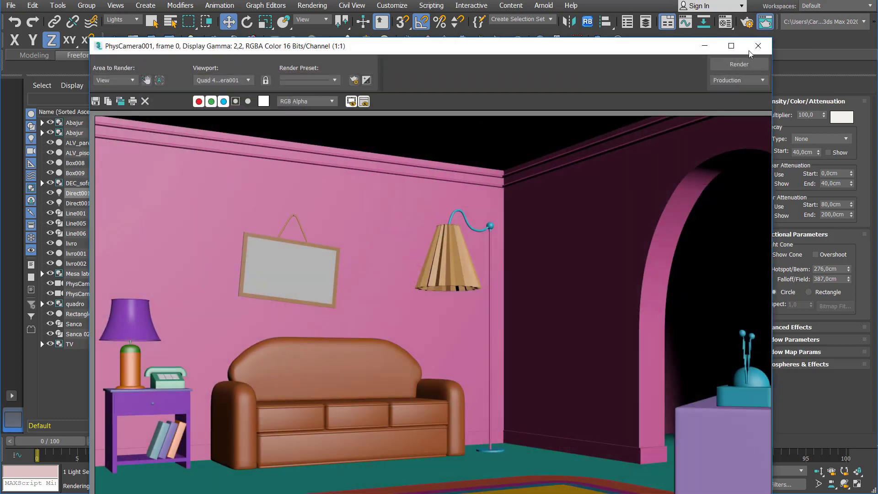
pyautogui.click(752, 69)
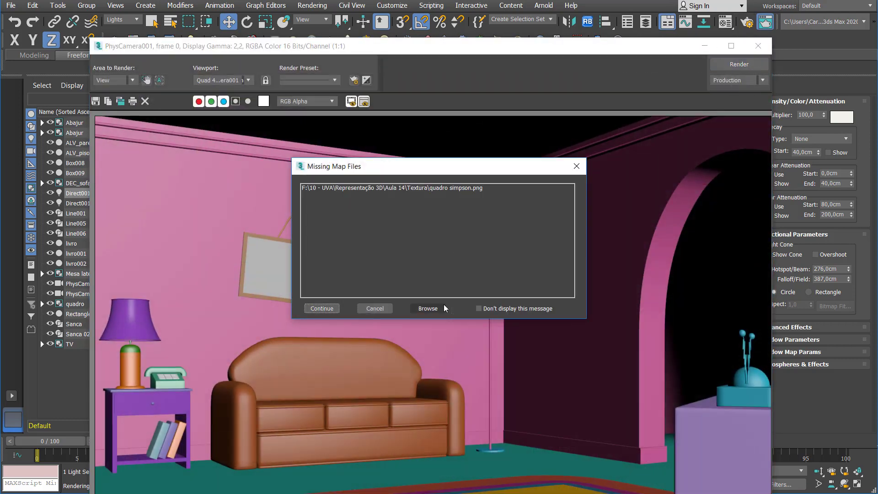
pyautogui.click(479, 308)
pyautogui.click(328, 312)
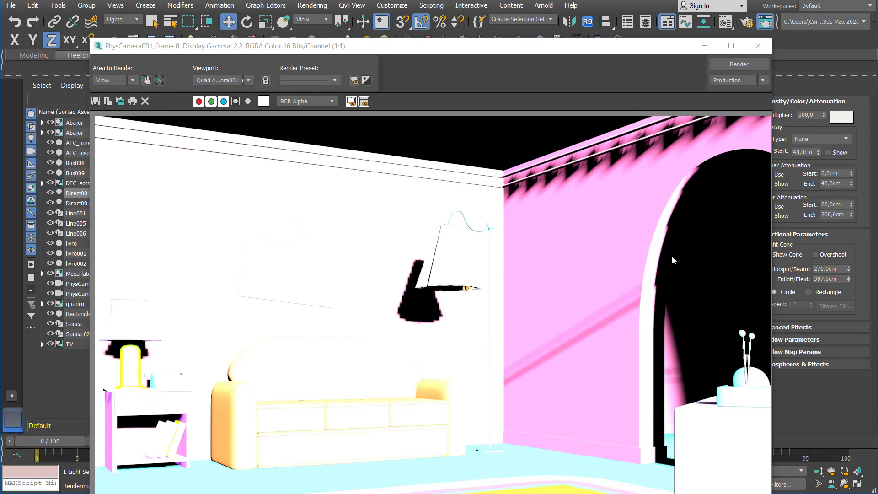
# Step: Lower the direct light's multiplier to 10 and finally to 1, rendering the camera view at each value
pyautogui.doubleClick(815, 117)
pyautogui.click(739, 64)
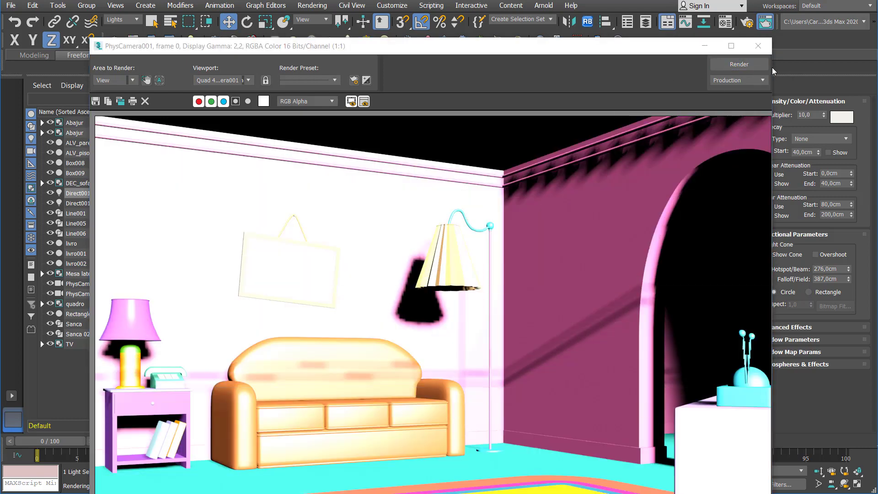
pyautogui.doubleClick(816, 115)
pyautogui.click(739, 64)
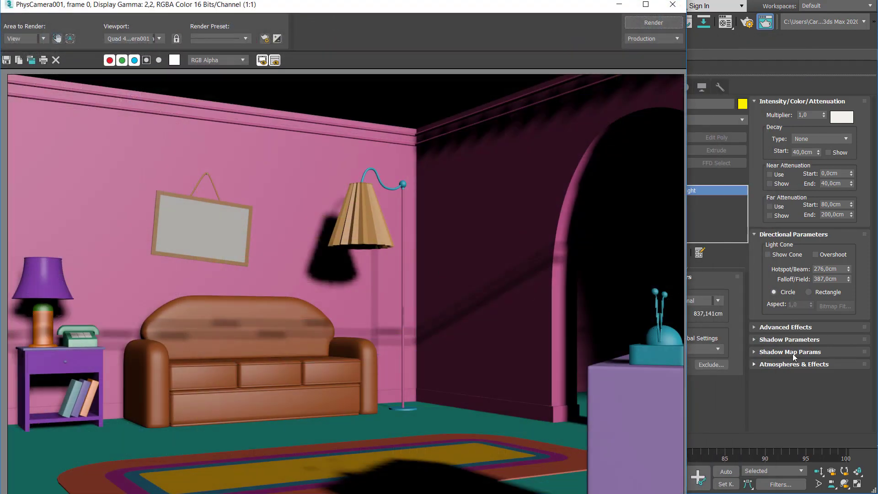
# Step: Set the direct light's object shadow density to 0.1, render the camera view and close the render
pyautogui.click(800, 339)
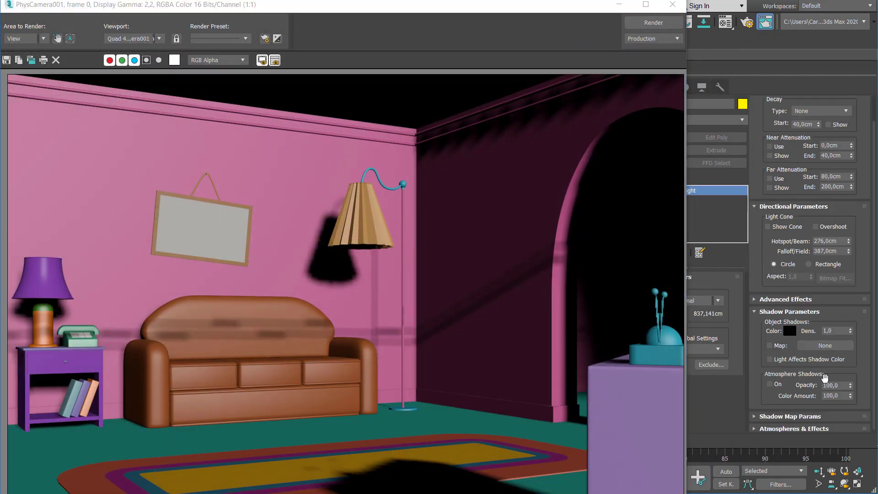
pyautogui.click(842, 330)
pyautogui.write('0,1')
pyautogui.press('Return')
pyautogui.click(657, 26)
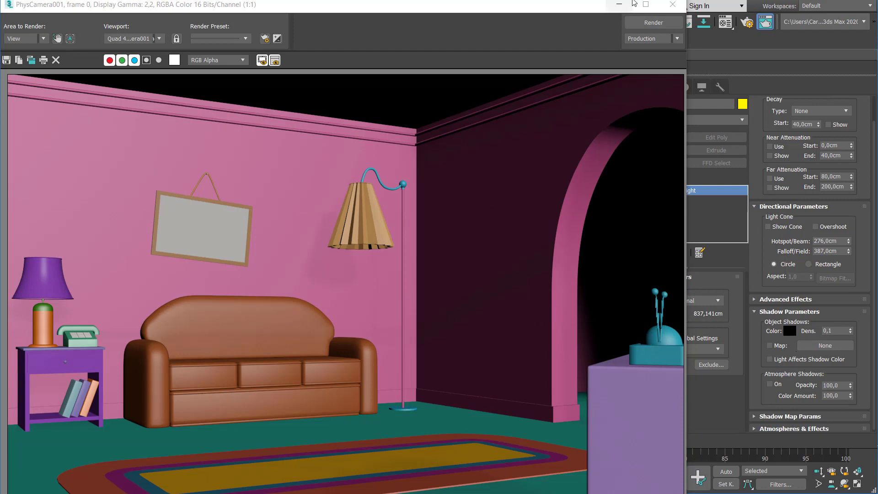
pyautogui.click(672, 5)
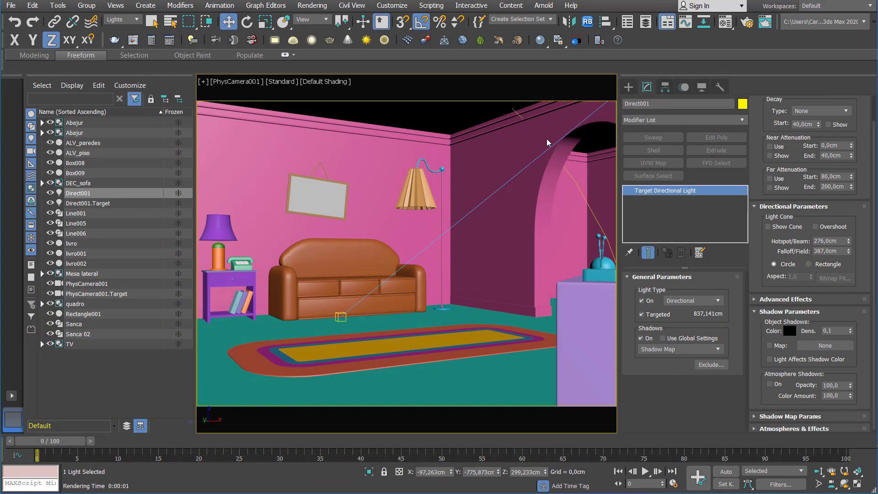
# Step: In the top view, create a Standard Omni light between the side table and the rug
pyautogui.click(629, 88)
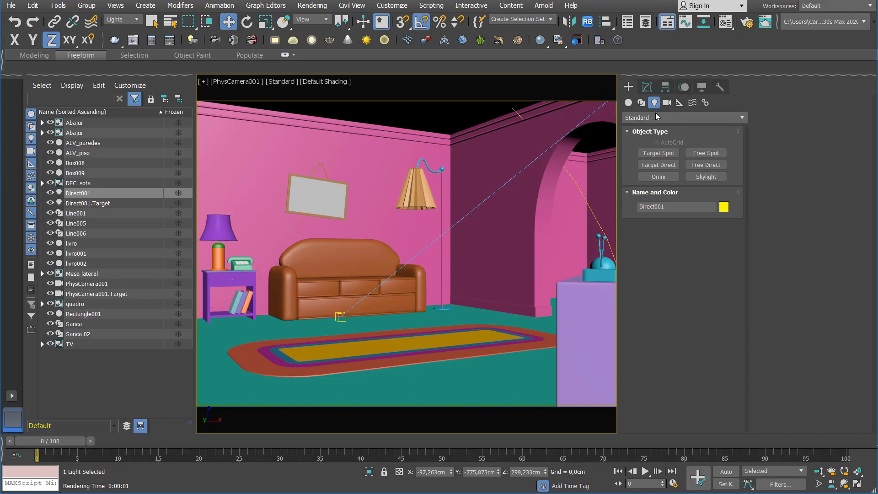
pyautogui.click(659, 178)
pyautogui.press('t')
pyautogui.scroll(-5, 373, 157)
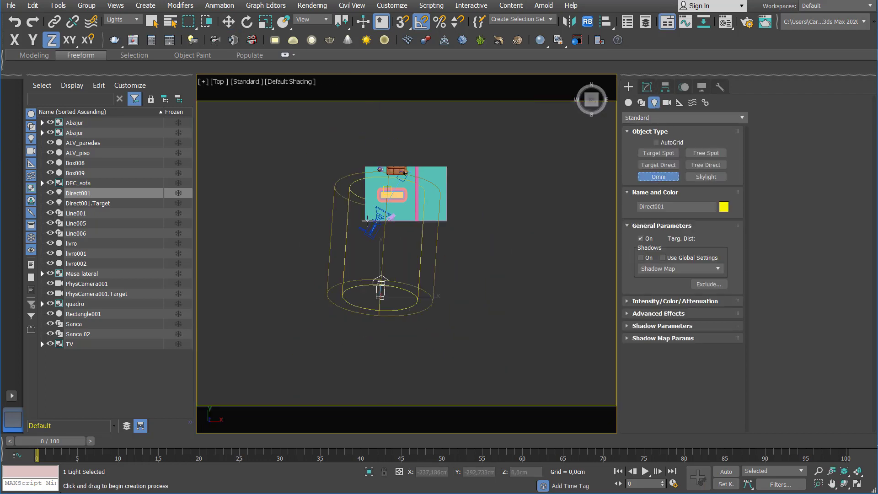
pyautogui.scroll(6, 372, 157)
pyautogui.moveTo(415, 268); pyautogui.dragTo(392, 176, button='middle')
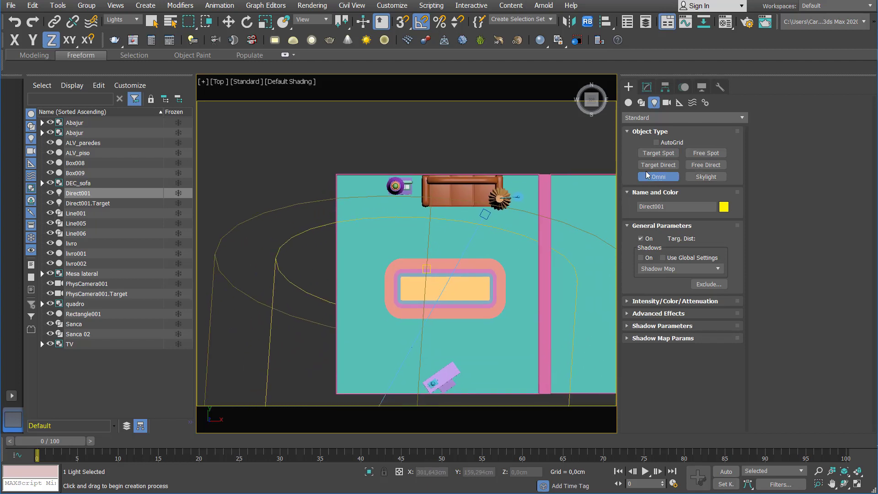
pyautogui.click(378, 237)
# Step: In the front view, raise the omni light to a height of about 185 cm
pyautogui.moveTo(405, 285); pyautogui.dragTo(358, 307, button='middle')
pyautogui.press('f')
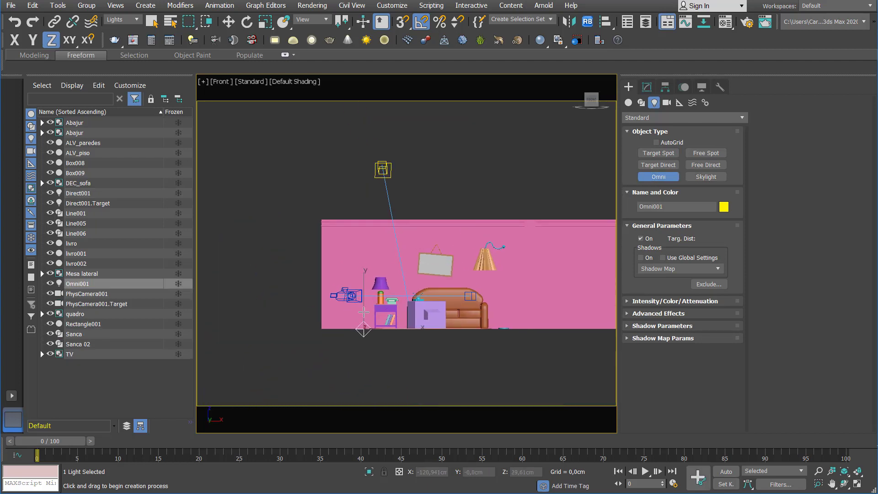
pyautogui.press('w')
pyautogui.moveTo(360, 298); pyautogui.dragTo(360, 196)
# Step: In the top view, clone the omni light as one instance about 170 cm towards the TV wall
pyautogui.press('t')
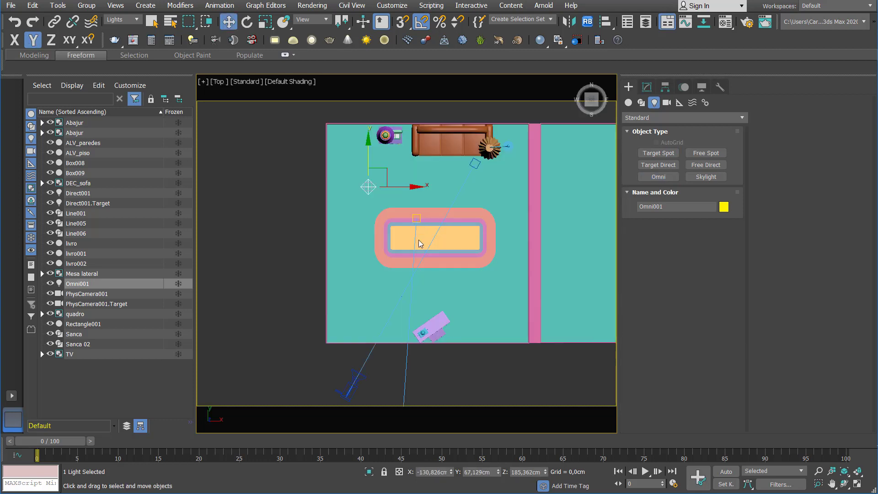
pyautogui.scroll(-5, 379, 220)
pyautogui.scroll(4, 373, 218)
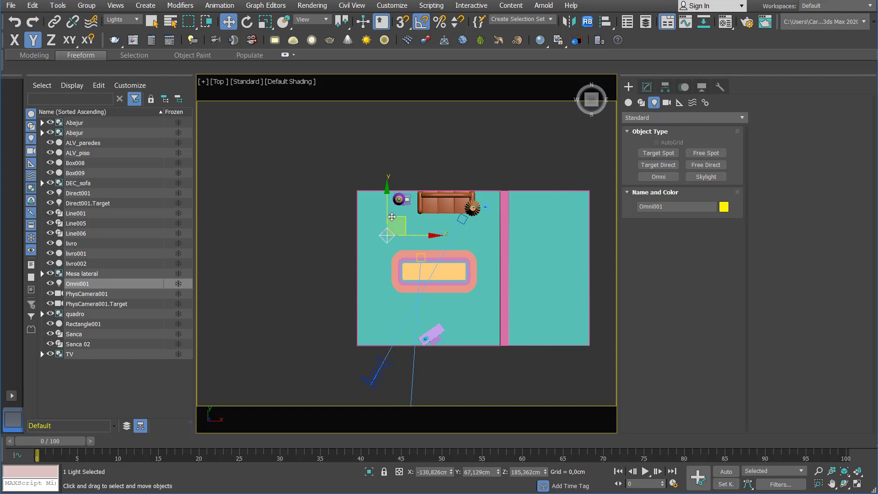
pyautogui.moveTo(386, 225); pyautogui.dragTo(387, 306)
pyautogui.click(387, 225)
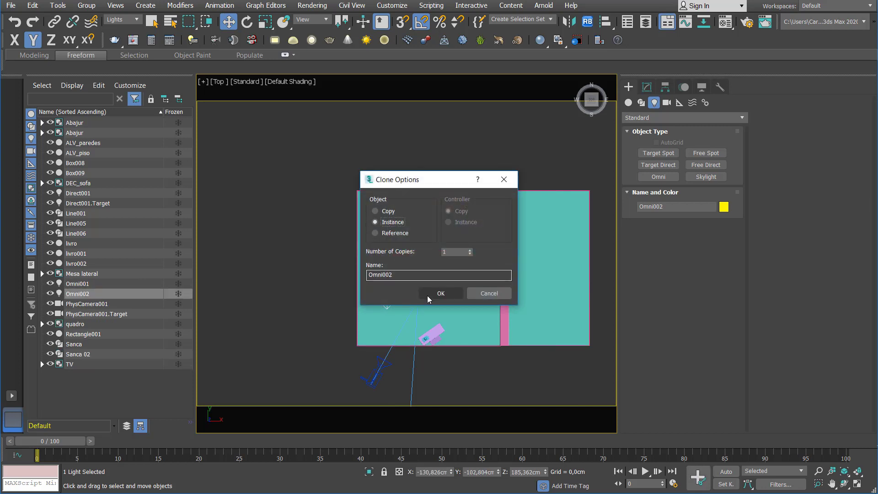
pyautogui.press('Return')
# Step: In the top view, clone both omni lights as instances about 211 cm across the room, and the new pair about 194 cm further past the arch wall
pyautogui.keyDown('ctrl'); pyautogui.click(389, 232); pyautogui.keyUp('ctrl')
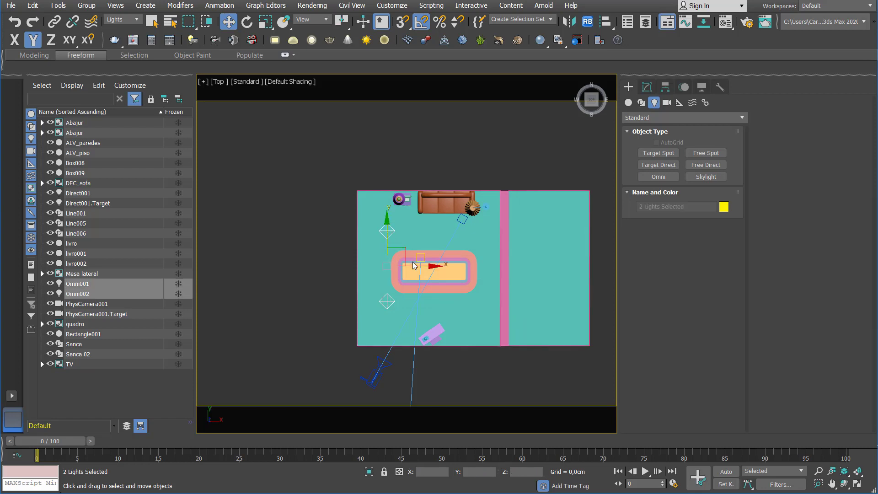
pyautogui.keyDown('shift'); pyautogui.moveTo(426, 268); pyautogui.dragTo(508, 270); pyautogui.keyUp('shift')
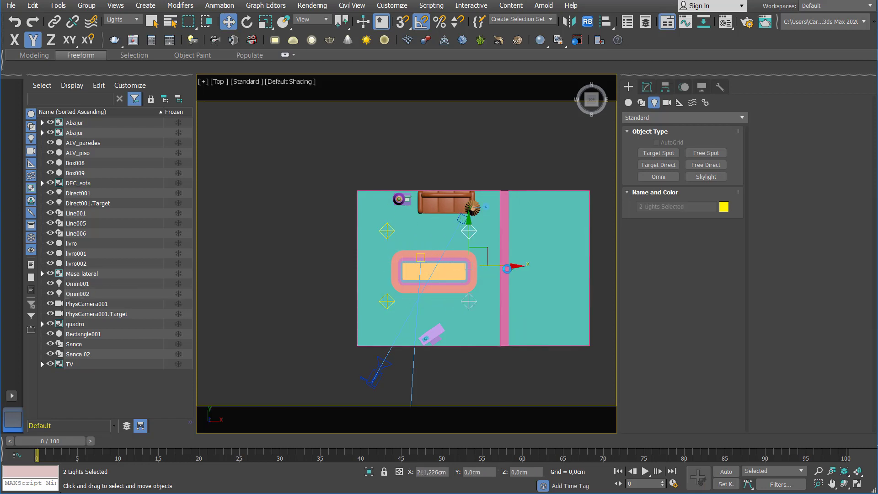
pyautogui.click(440, 294)
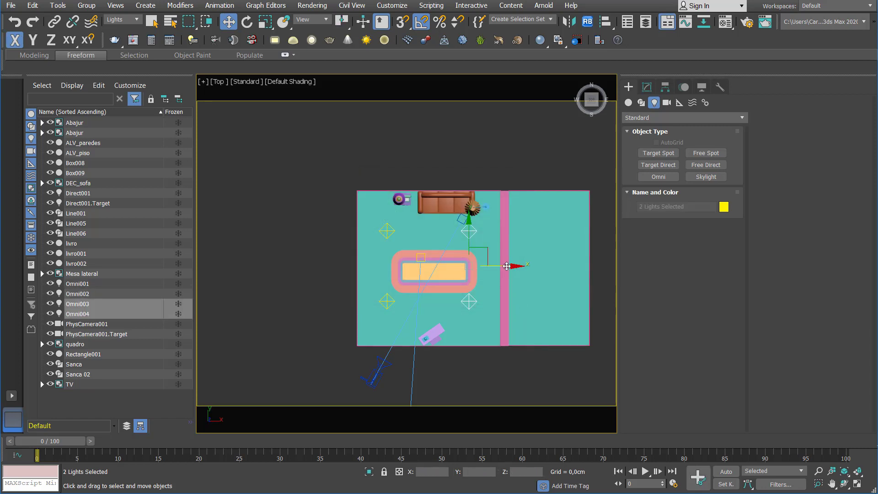
pyautogui.keyDown('shift'); pyautogui.moveTo(507, 265); pyautogui.dragTo(582, 266); pyautogui.keyUp('shift')
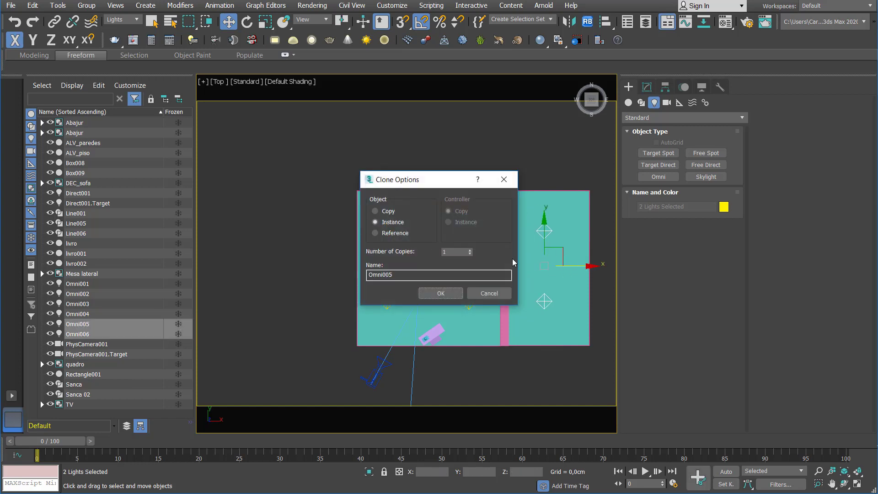
pyautogui.click(440, 293)
# Step: Open the intensity settings of one instanced omni light and render the camera view
pyautogui.click(544, 301)
pyautogui.press('c')
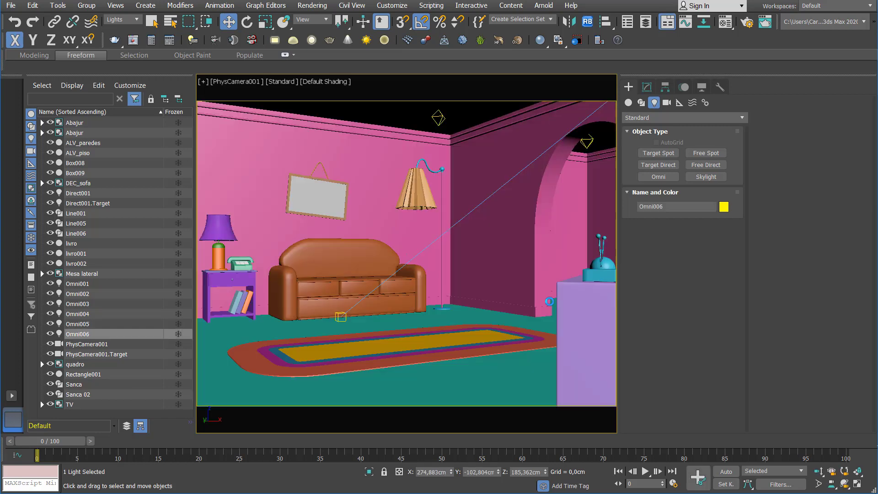
pyautogui.click(646, 87)
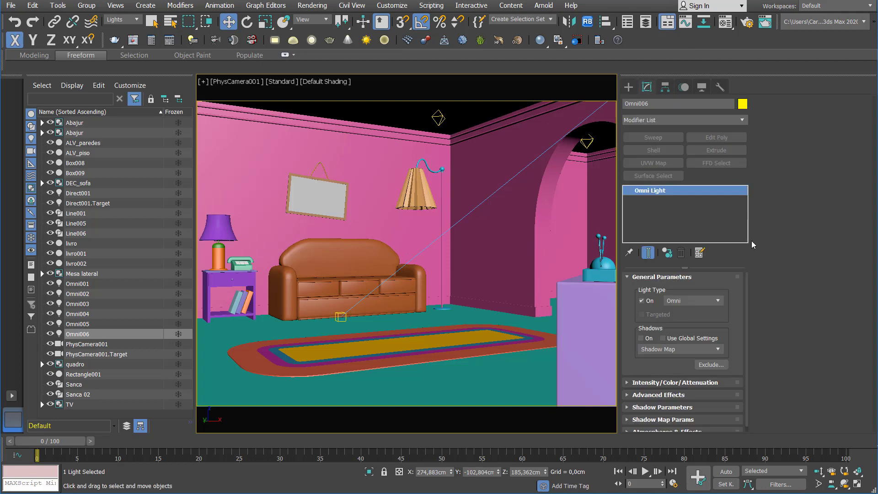
pyautogui.click(688, 382)
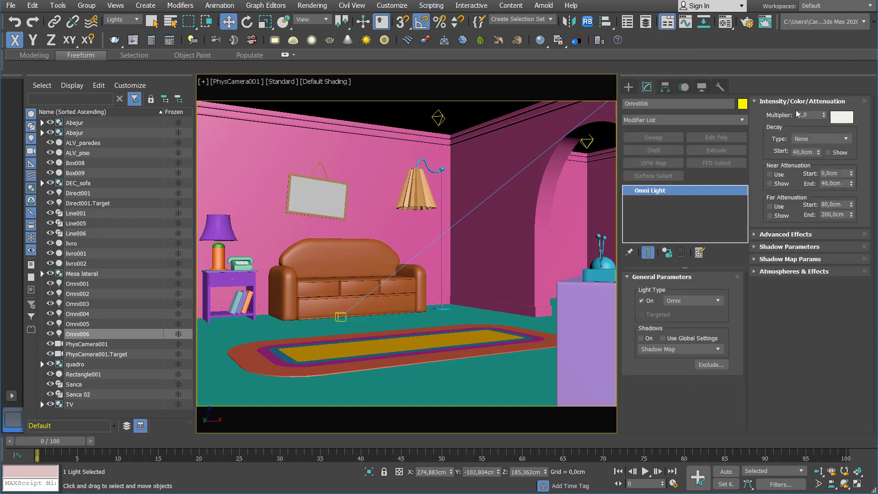
pyautogui.click(765, 21)
pyautogui.click(656, 21)
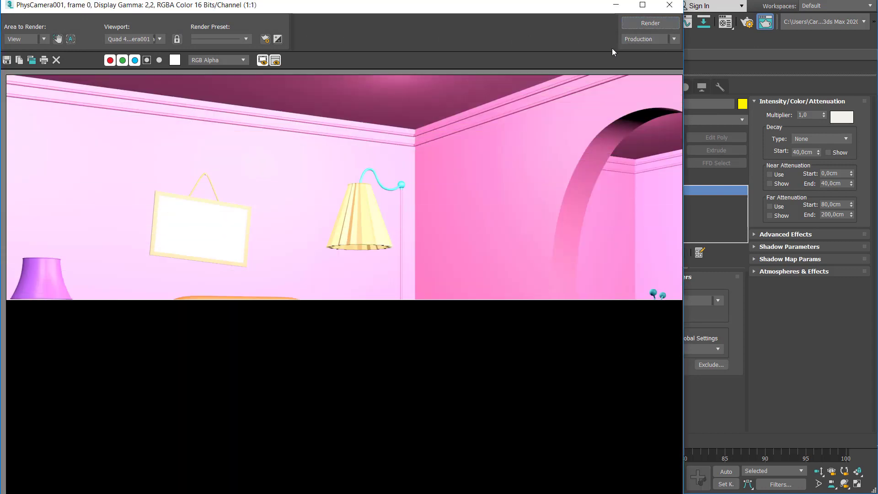
# Step: Set the instanced omni lights' multiplier to 0.2, render the camera view again and close the render
pyautogui.doubleClick(815, 115)
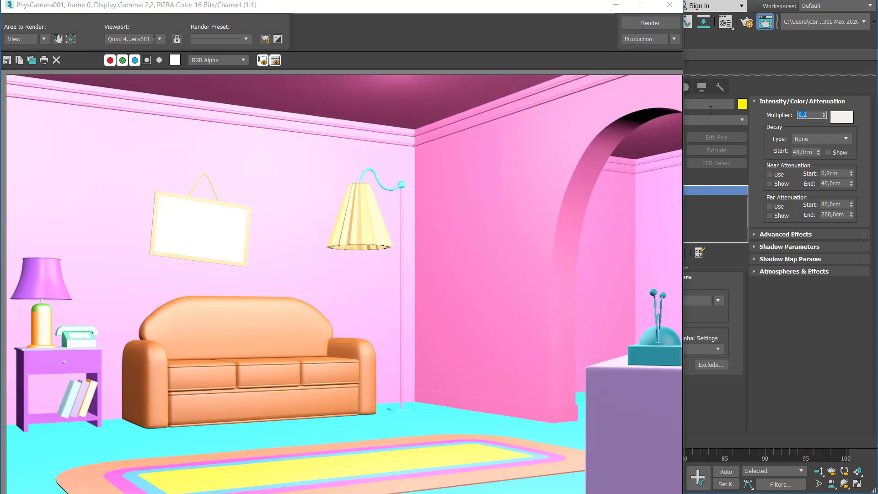
pyautogui.click(670, 24)
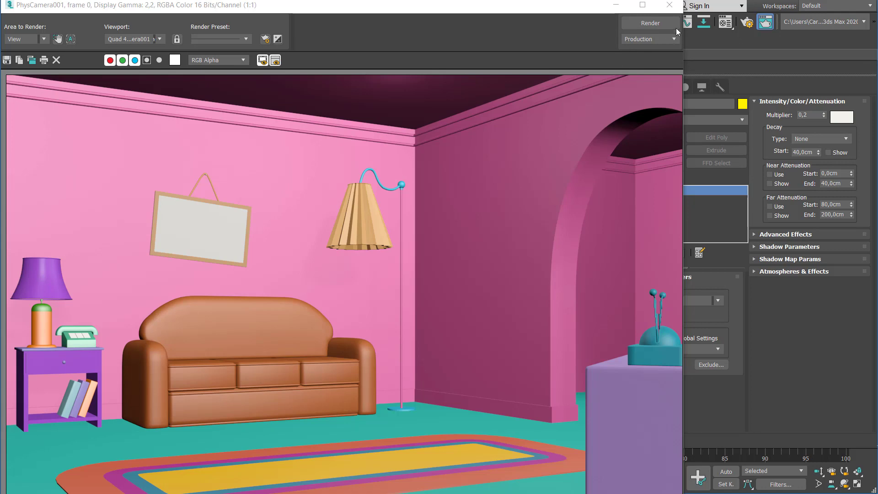
pyautogui.click(669, 4)
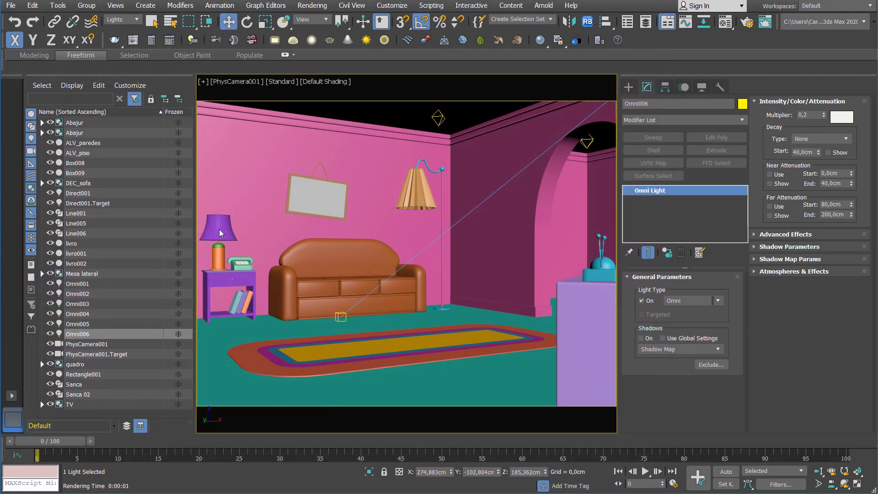
# Step: In the top view, create a separate Omni light at the centre of the side table's lamp
pyautogui.press('t')
pyautogui.moveTo(255, 185); pyautogui.dragTo(472, 243, button='middle')
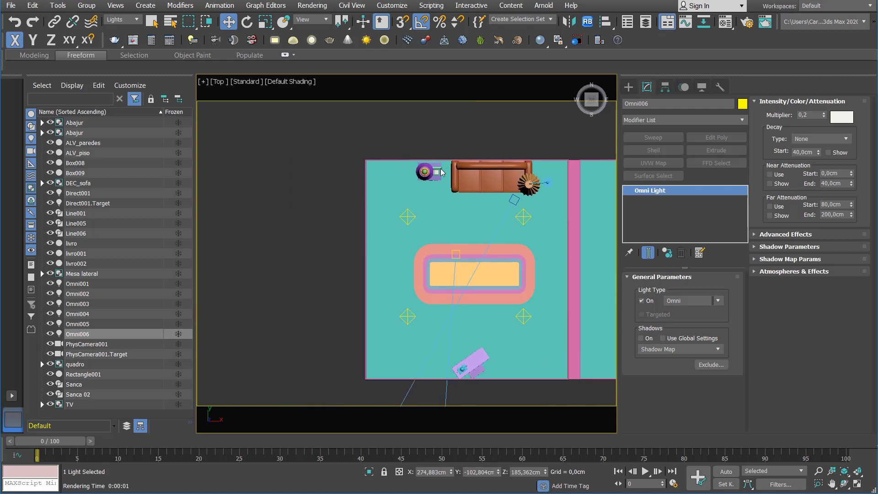
pyautogui.scroll(2, 371, 96)
pyautogui.click(629, 87)
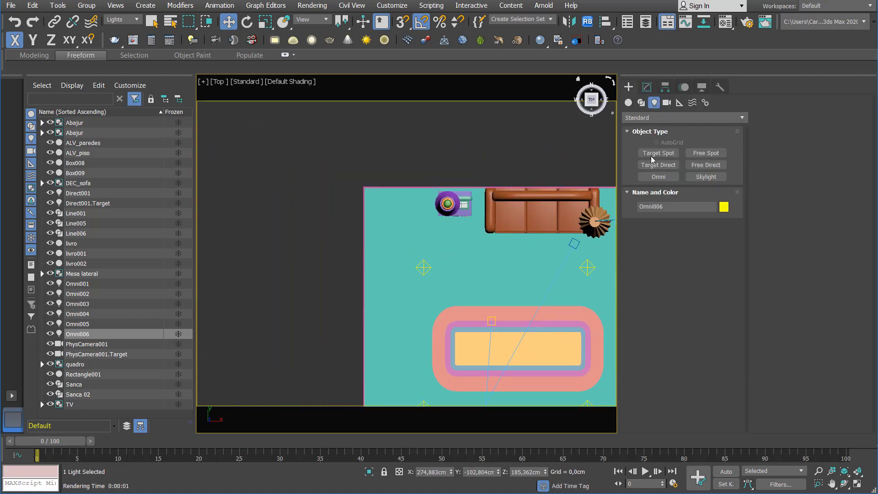
pyautogui.click(659, 177)
pyautogui.scroll(5, 448, 207)
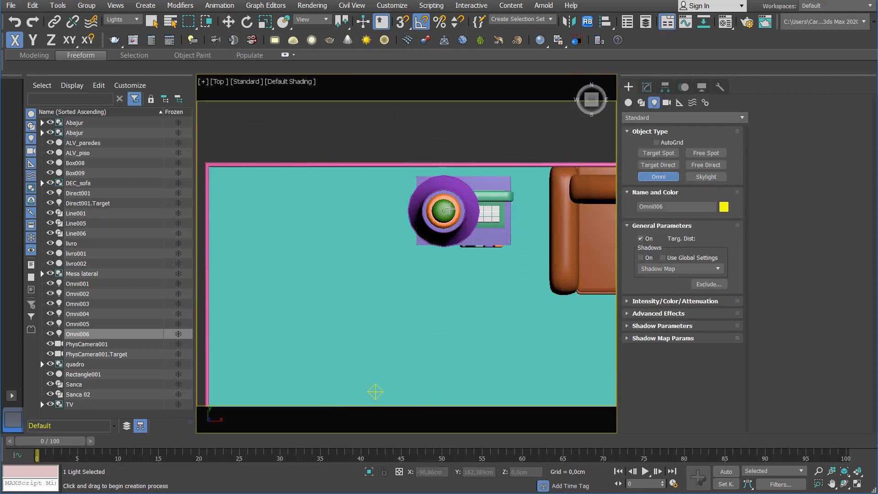
pyautogui.click(450, 208)
pyautogui.scroll(-5, 462, 261)
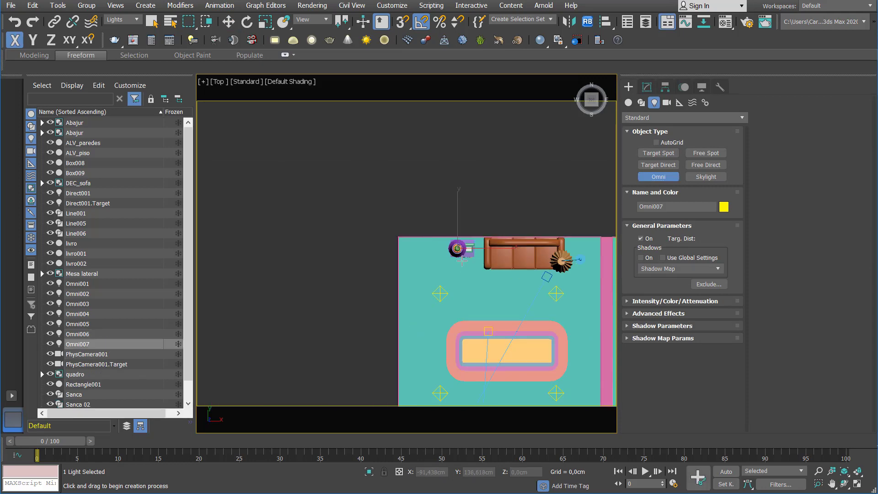
# Step: Raise the new omni light to a height of about 83 cm, inside the purple lampshade
pyautogui.press('w')
pyautogui.scroll(-2, 462, 263)
pyautogui.press('super')
pyautogui.press('super')
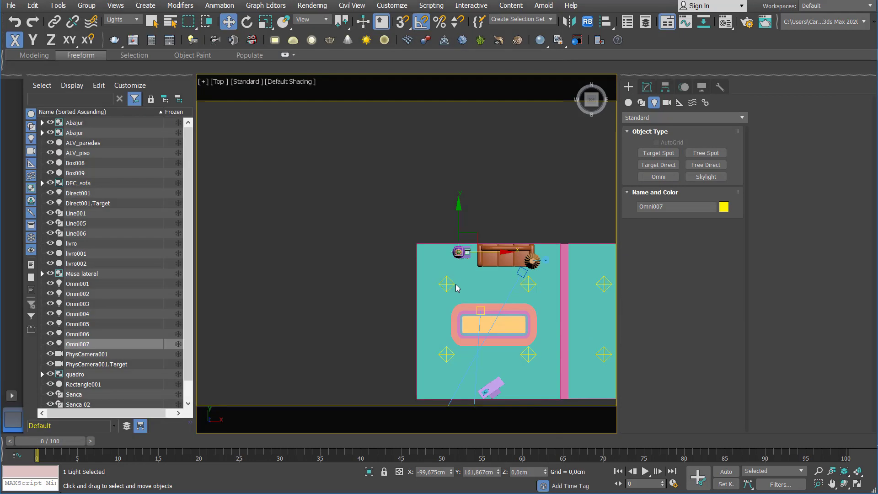
pyautogui.keyDown('alt'); pyautogui.moveTo(455, 287); pyautogui.dragTo(461, 249, button='middle'); pyautogui.keyUp('alt')
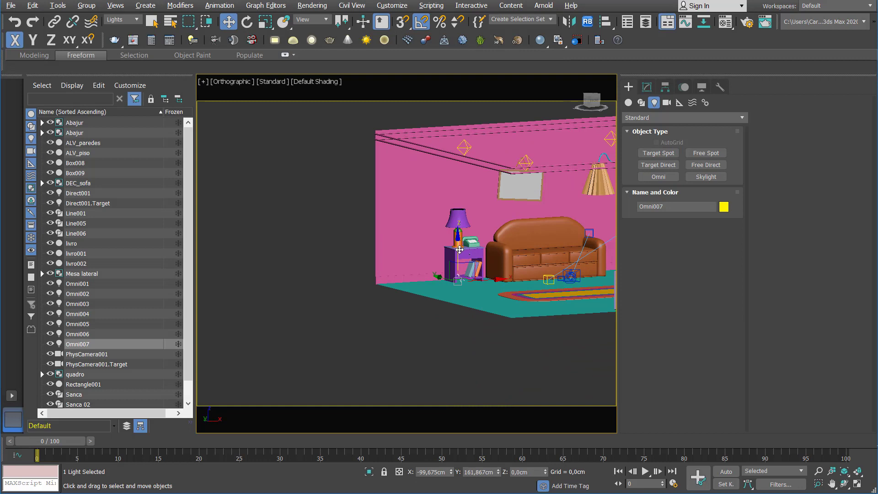
pyautogui.moveTo(460, 249); pyautogui.dragTo(461, 212)
pyautogui.moveTo(464, 228); pyautogui.dragTo(447, 251, button='middle')
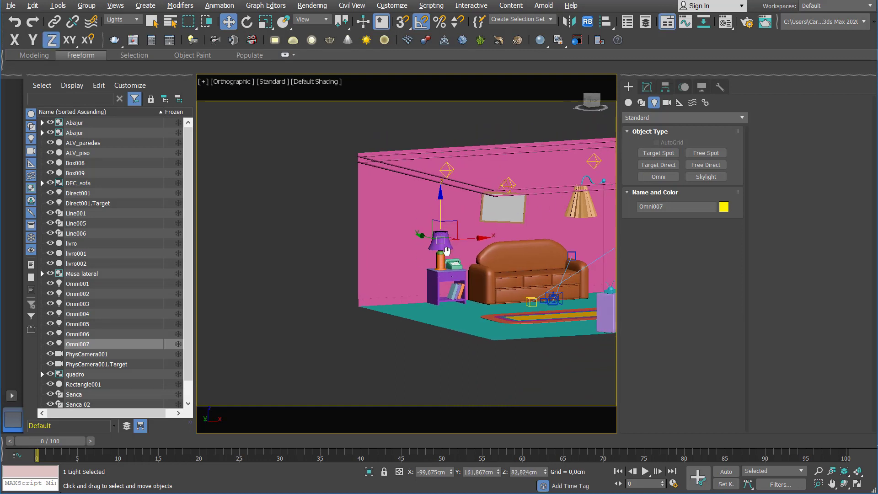
pyautogui.scroll(2, 447, 250)
# Step: Set the table lamp omni's multiplier to 1 and its light color to a warm cream, RGB 249, 220, 175
pyautogui.click(646, 87)
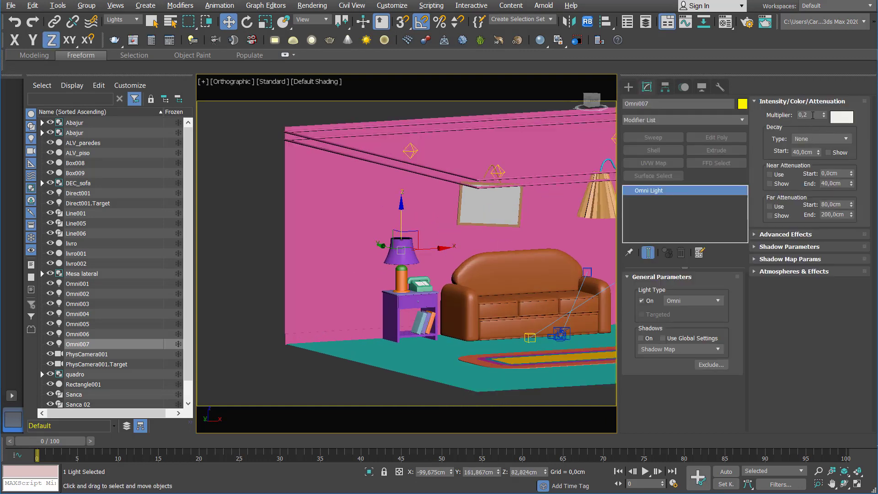
pyautogui.doubleClick(812, 115)
pyautogui.write('1')
pyautogui.press('Return')
pyautogui.click(842, 117)
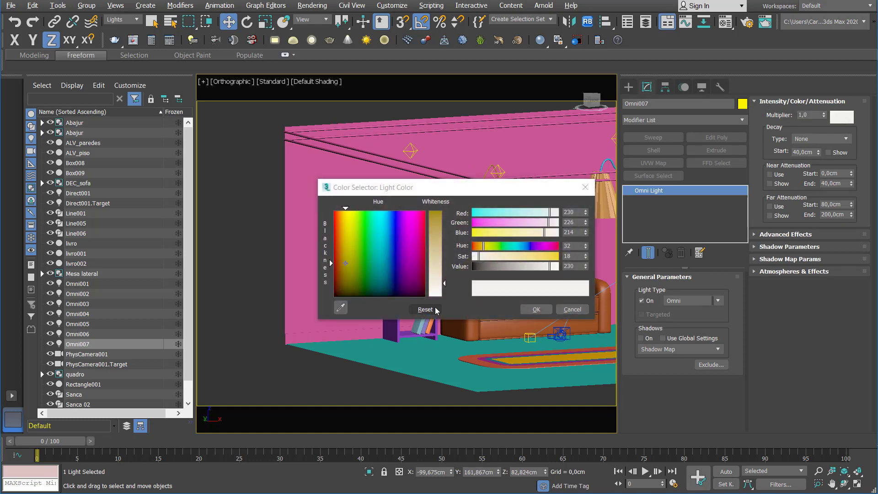
pyautogui.click(433, 288)
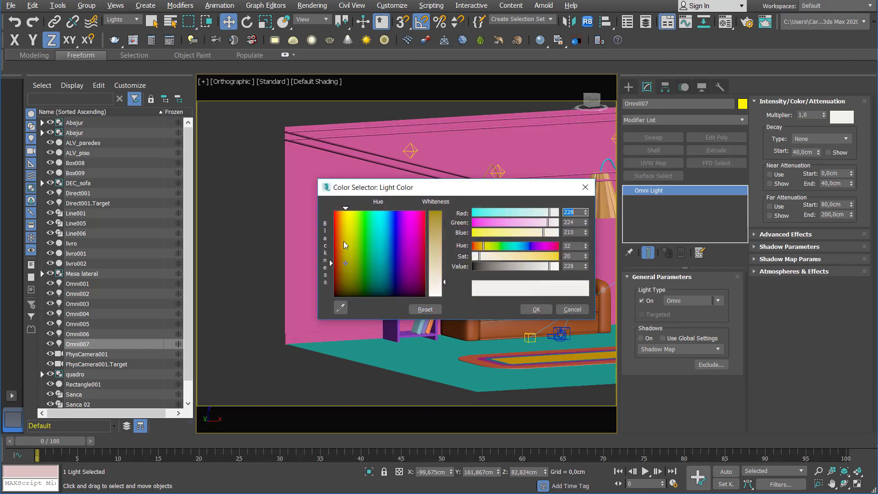
pyautogui.moveTo(339, 223); pyautogui.dragTo(343, 218)
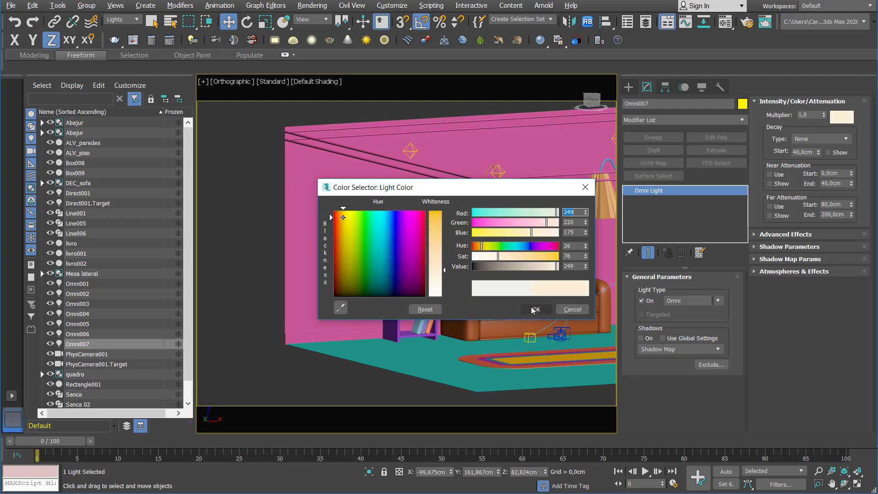
pyautogui.click(538, 308)
# Step: Render the camera view to examine the table lamp's light
pyautogui.press('c')
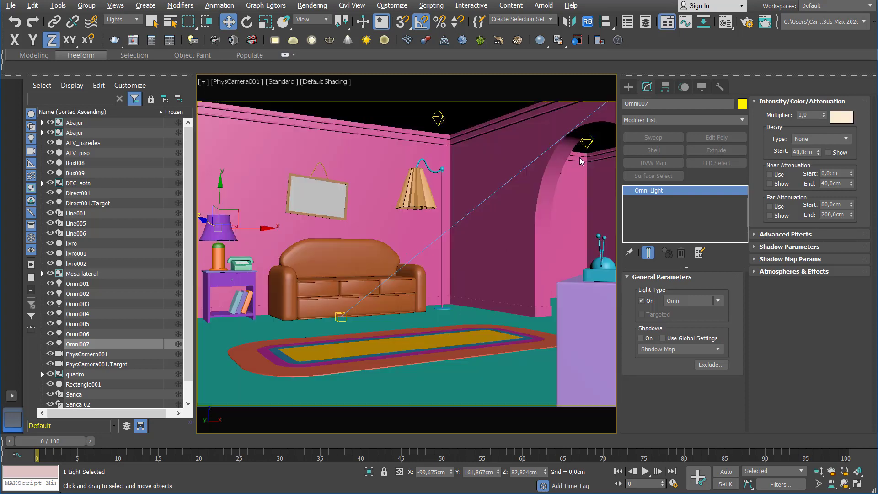
pyautogui.click(766, 22)
pyautogui.click(647, 24)
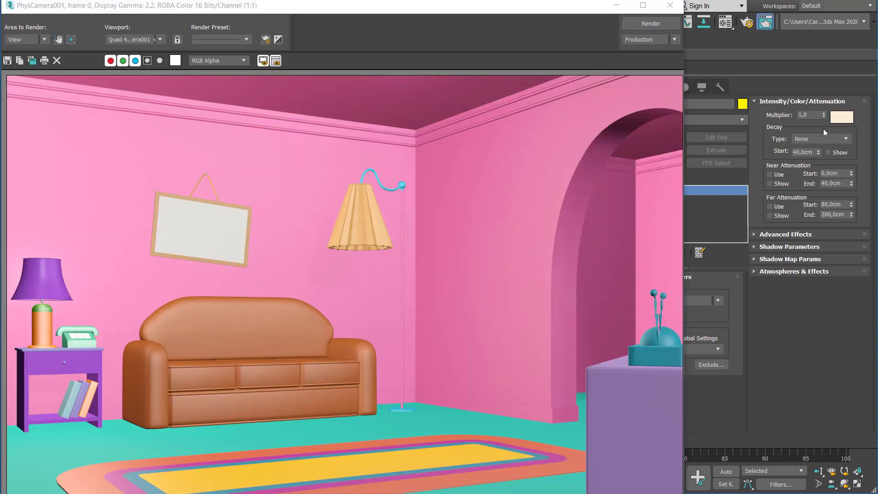
# Step: Try a multiplier of 3 on the table lamp's omni light and render the camera view
pyautogui.doubleClick(800, 115)
pyautogui.write('3')
pyautogui.press('Return')
pyautogui.click(661, 27)
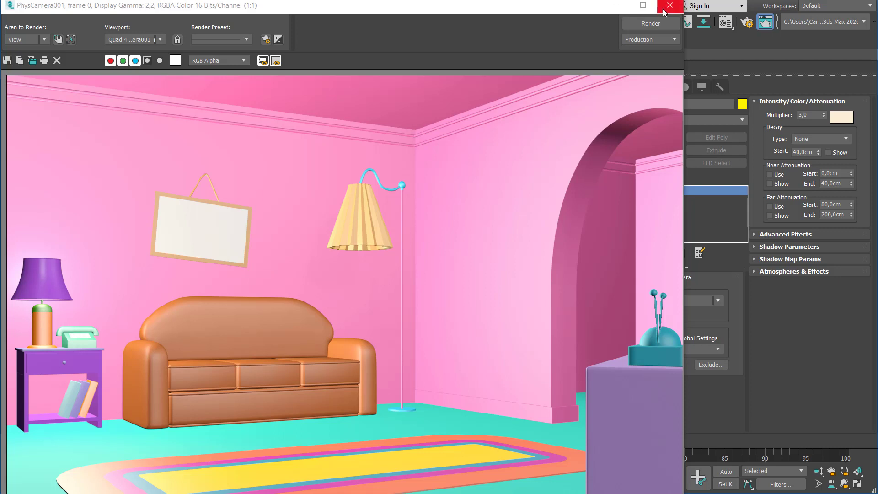
# Step: Set the table lamp omni's multiplier back to 1, render the camera view and close the render
pyautogui.doubleClick(808, 113)
pyautogui.write('1')
pyautogui.press('Return')
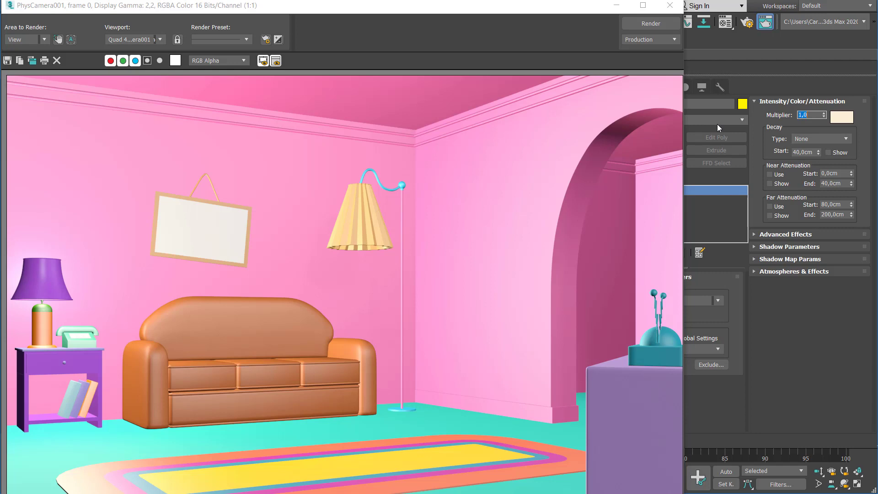
pyautogui.click(644, 30)
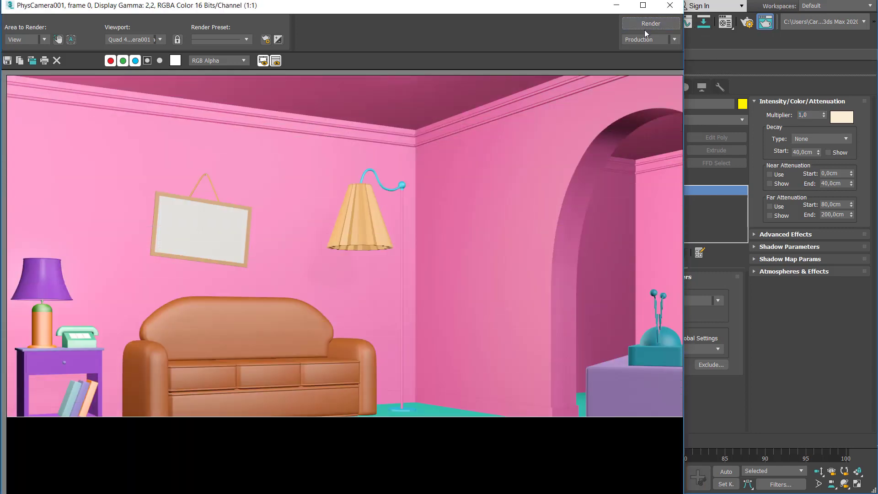
pyautogui.click(668, 5)
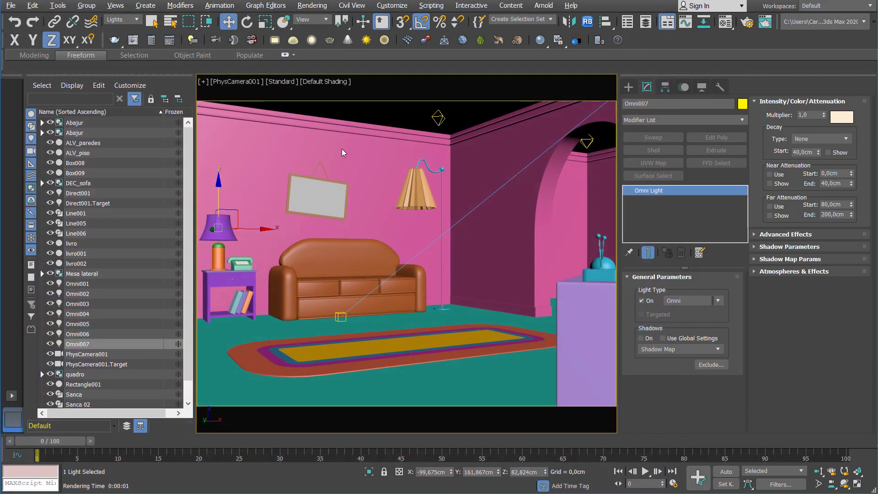
# Step: Set the multiplier of the instanced ceiling omni lights to 0.1 and that of the direct light outside the room to 0.5
pyautogui.click(438, 117)
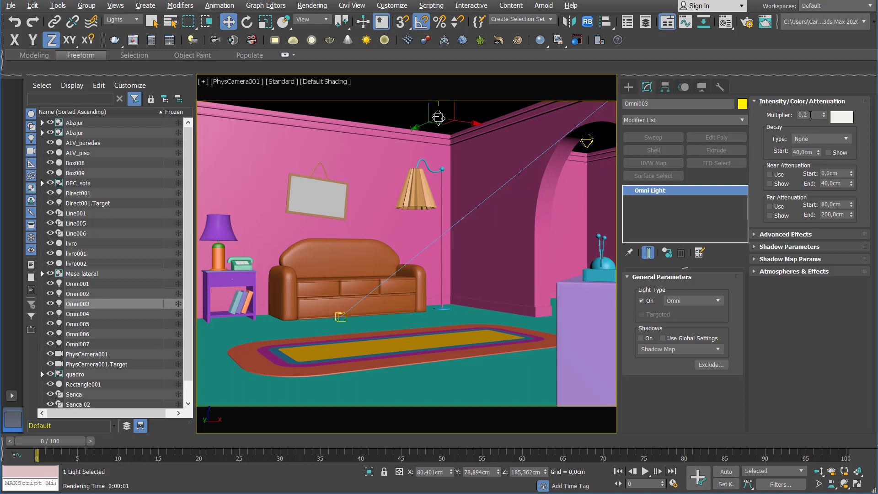
pyautogui.doubleClick(810, 114)
pyautogui.press('t')
pyautogui.scroll(-3, 477, 237)
pyautogui.moveTo(455, 357); pyautogui.dragTo(414, 231, button='middle')
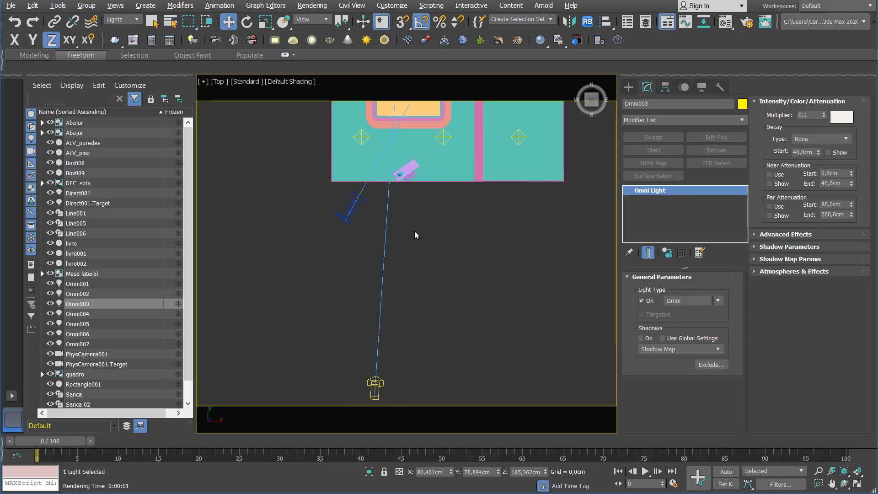
pyautogui.click(376, 388)
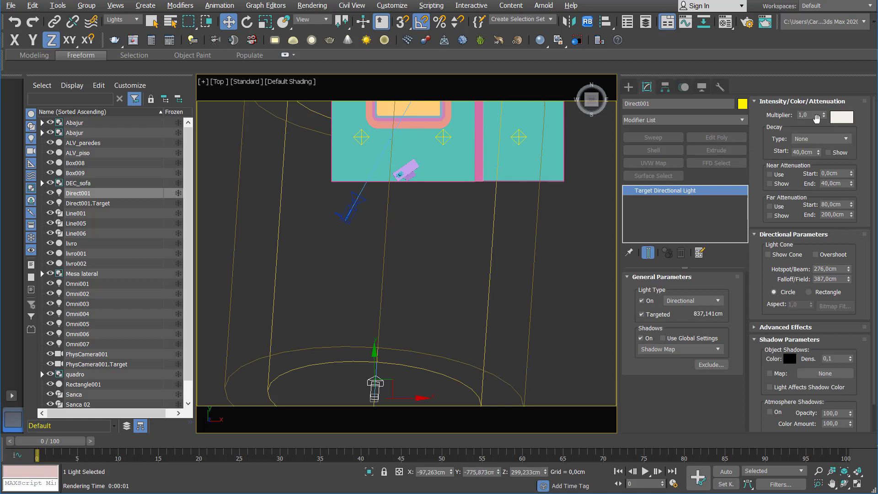
pyautogui.doubleClick(810, 115)
pyautogui.write(',5')
pyautogui.press('Return')
# Step: Change the direct light's color to a pale blue and render the camera view
pyautogui.click(846, 118)
pyautogui.moveTo(396, 281); pyautogui.dragTo(389, 251)
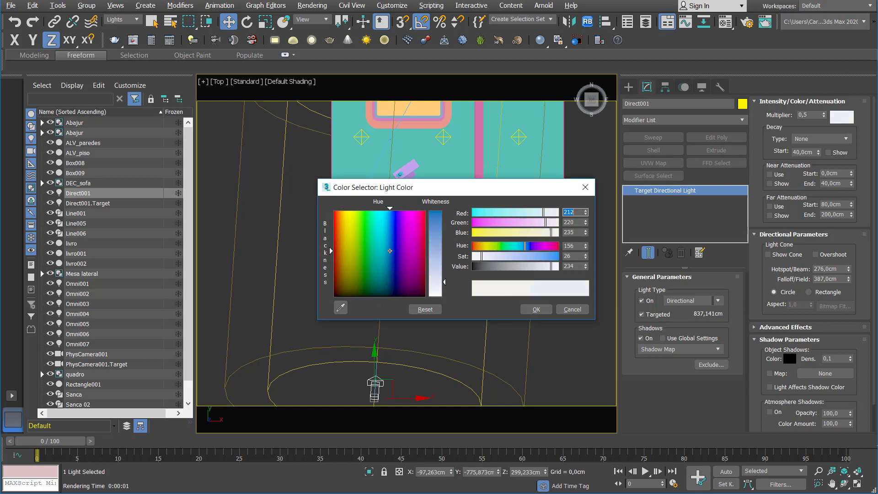
pyautogui.click(536, 309)
pyautogui.moveTo(417, 287); pyautogui.dragTo(385, 315, button='middle')
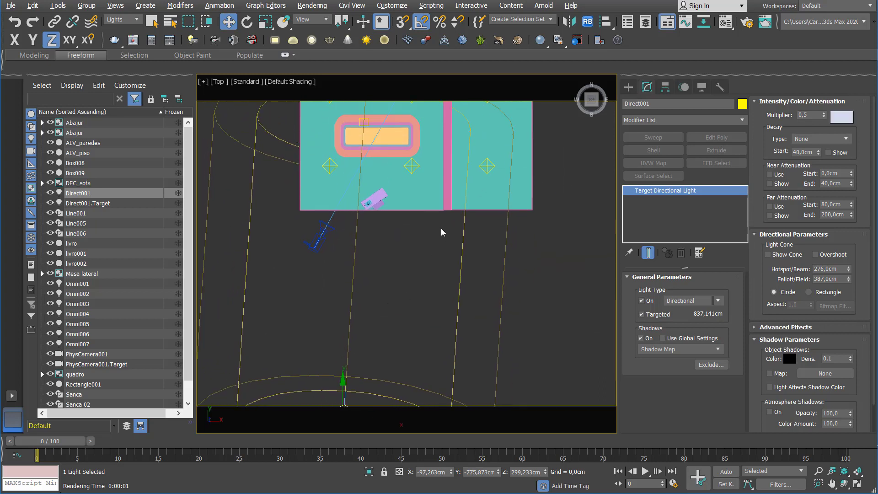
pyautogui.press('c')
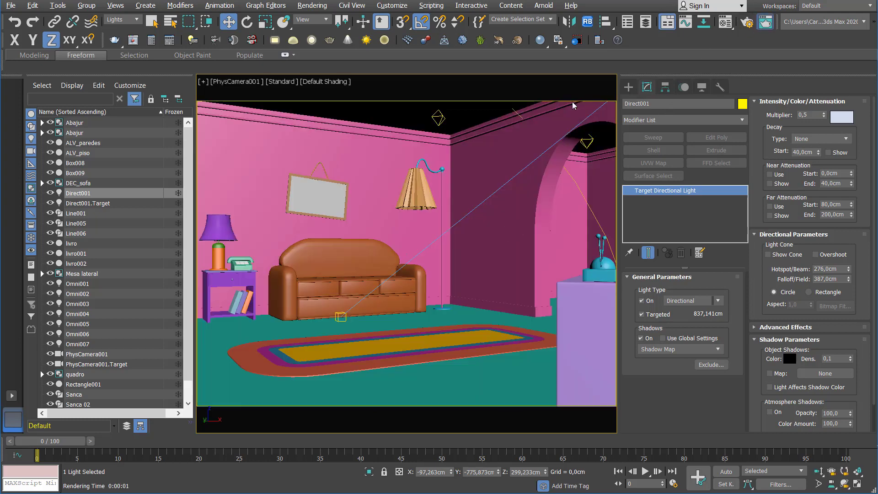
pyautogui.hotkey('shift', 'q')
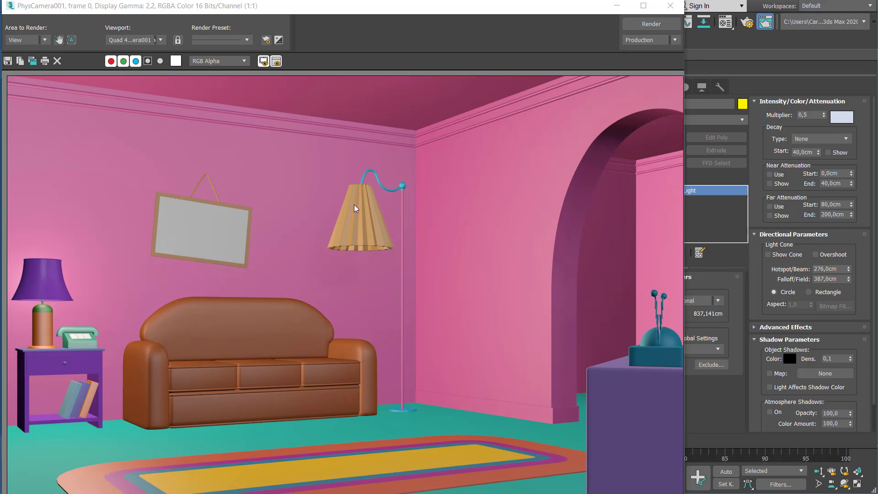
# Step: Close the render and clone the table lamp's omni light along X as one independent copy near the floor lamp
pyautogui.click(670, 5)
pyautogui.click(217, 227)
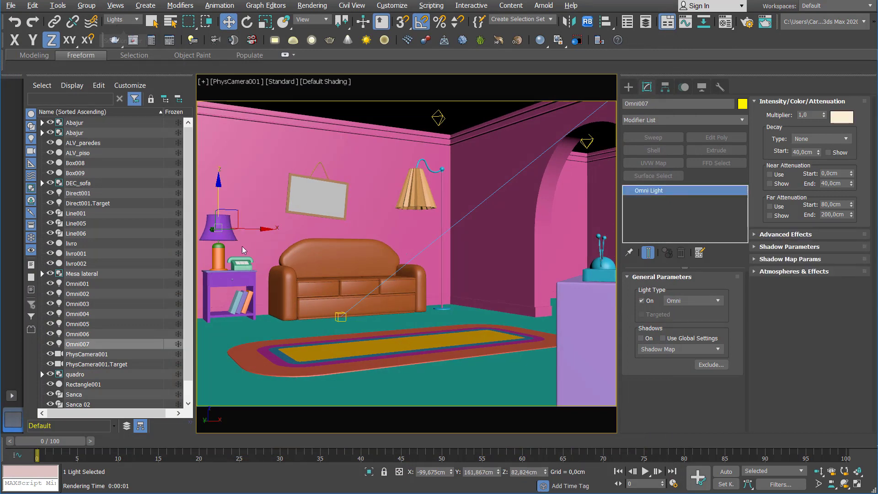
pyautogui.keyDown('shift'); pyautogui.moveTo(256, 229); pyautogui.dragTo(444, 196); pyautogui.keyUp('shift')
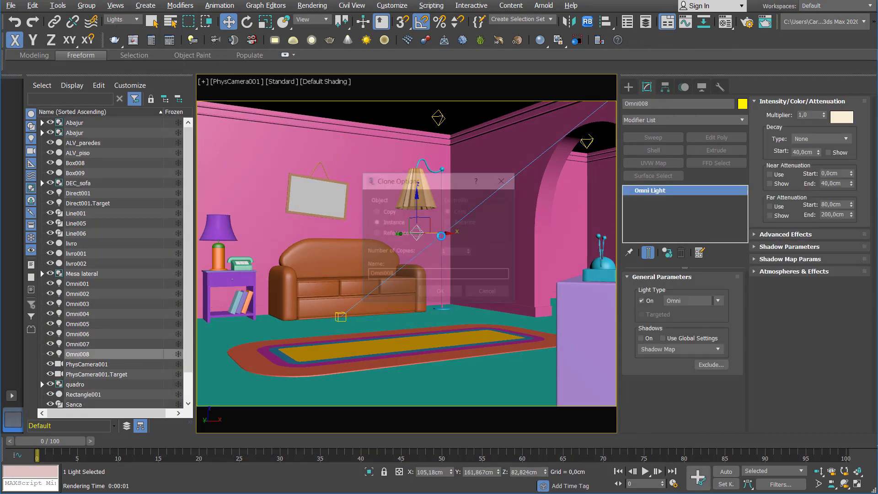
pyautogui.click(388, 211)
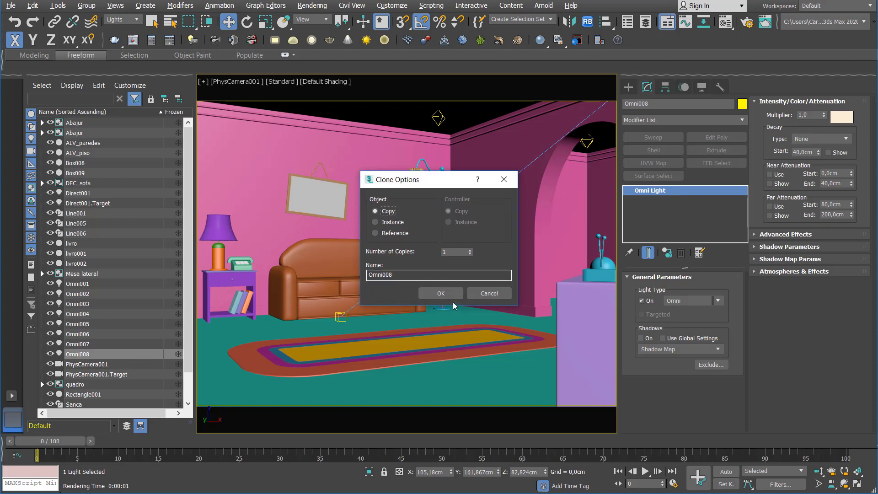
pyautogui.click(440, 293)
# Step: Raise the copied omni light and center it inside the floor lamp's shade, checking it in the top and camera views
pyautogui.moveTo(417, 209); pyautogui.dragTo(419, 179)
pyautogui.press('t')
pyautogui.scroll(5, 419, 179)
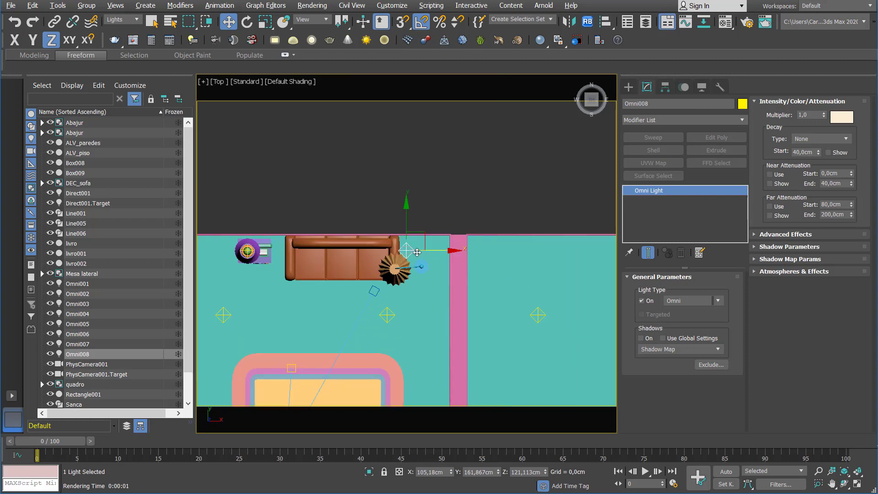
pyautogui.moveTo(422, 202); pyautogui.dragTo(400, 237)
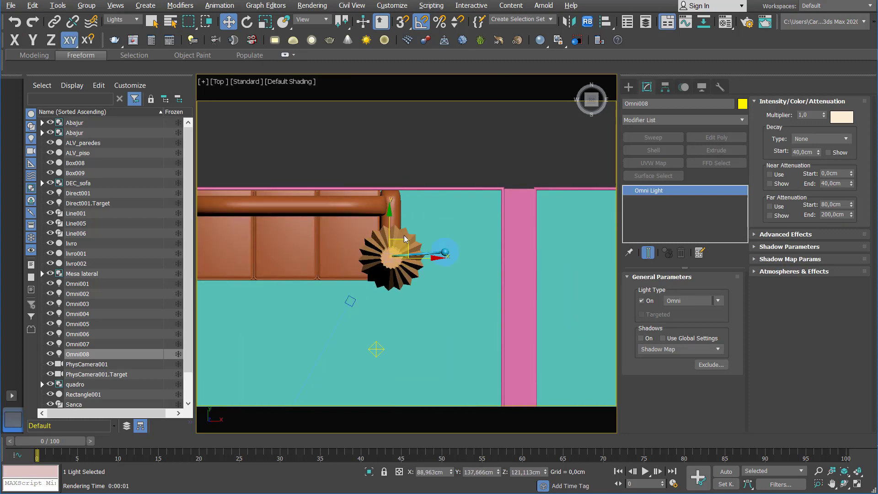
pyautogui.press('c')
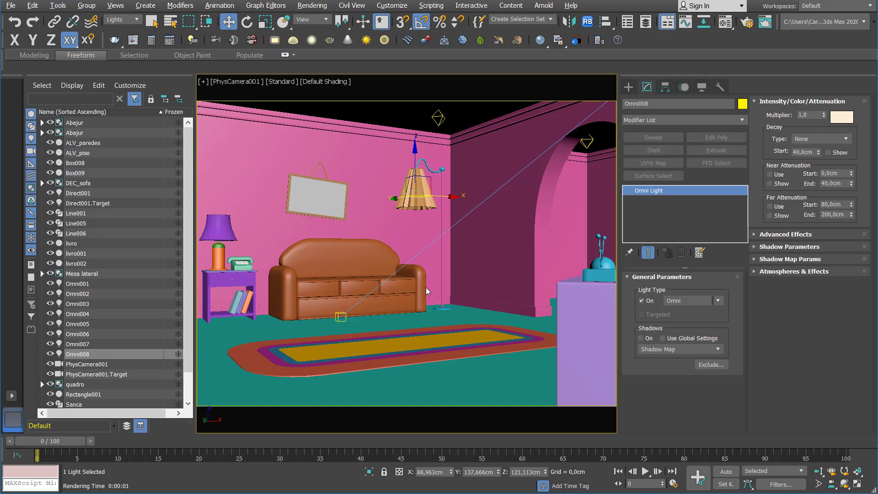
# Step: Change the floor lamp light's type to Spot and set its hotspot to 38.8 and its falloff to 68.2
pyautogui.click(681, 302)
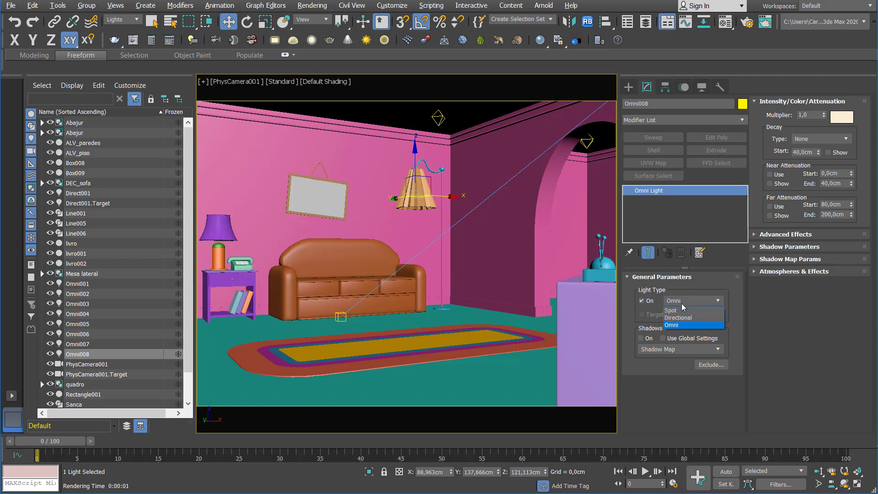
pyautogui.click(679, 311)
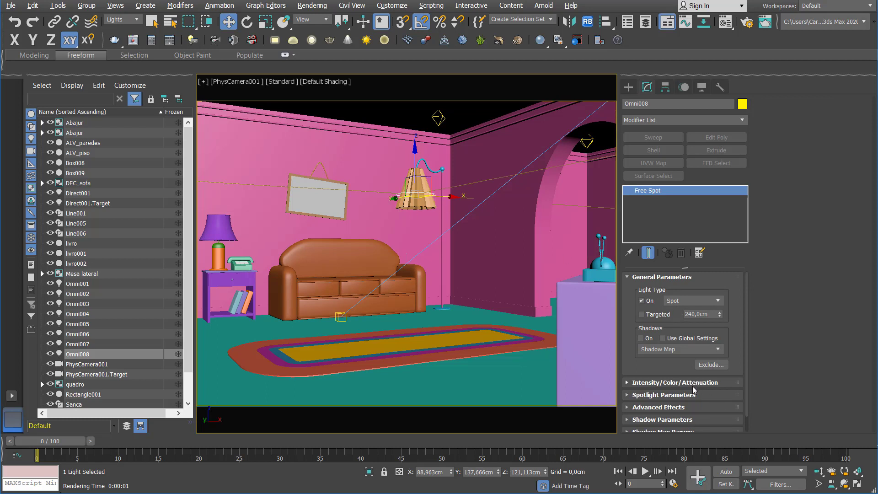
pyautogui.click(661, 395)
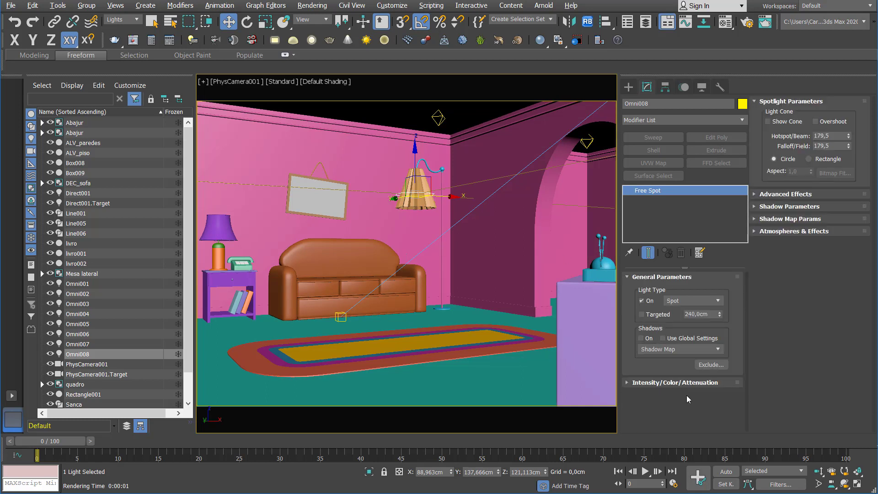
pyautogui.rightClick(848, 138)
pyautogui.rightClick(849, 148)
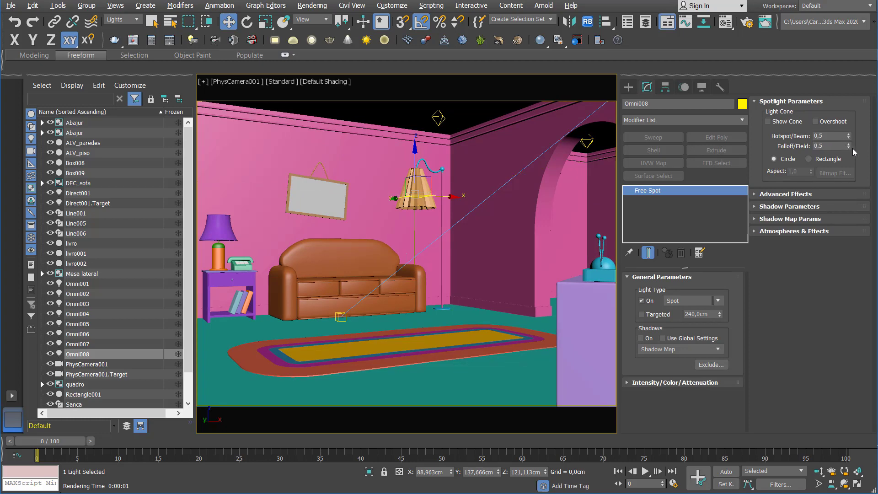
pyautogui.moveTo(849, 140); pyautogui.dragTo(844, 115)
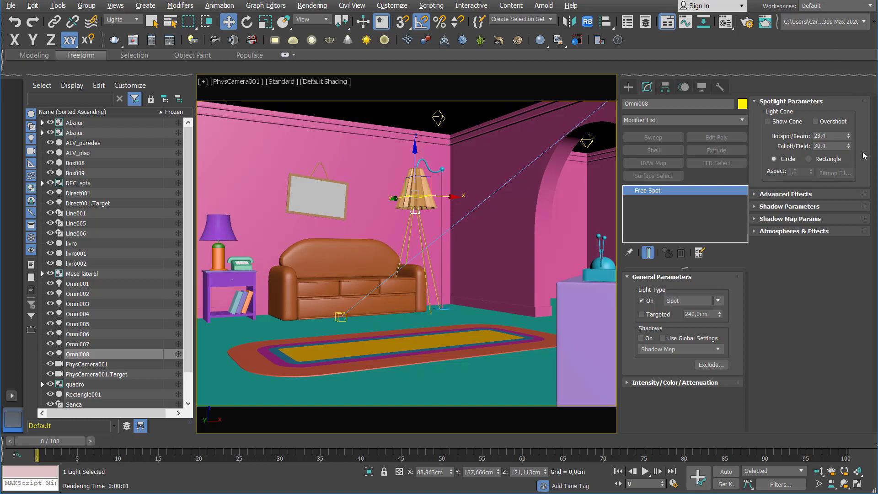
pyautogui.moveTo(849, 136); pyautogui.dragTo(834, 89)
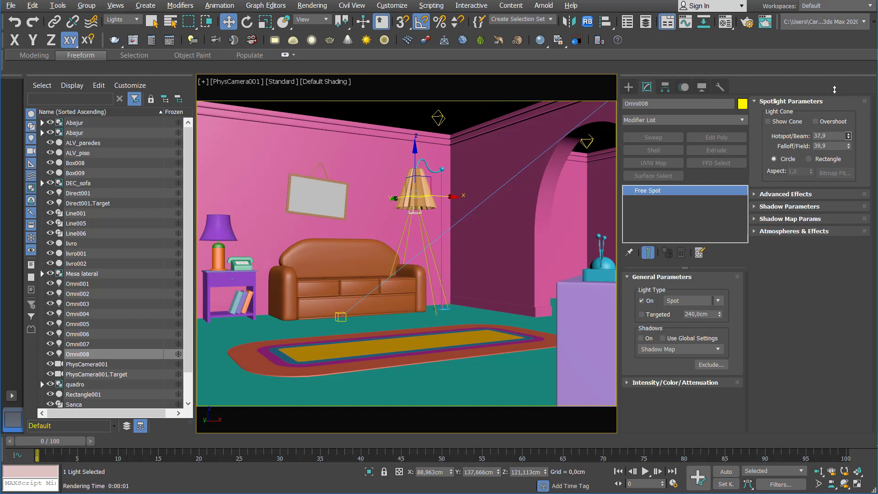
pyautogui.moveTo(849, 146); pyautogui.dragTo(835, 29)
# Step: Keep the floor lamp spot's multiplier at 1.0, render the camera view and close the render
pyautogui.click(684, 383)
pyautogui.moveTo(814, 116); pyautogui.dragTo(771, 118)
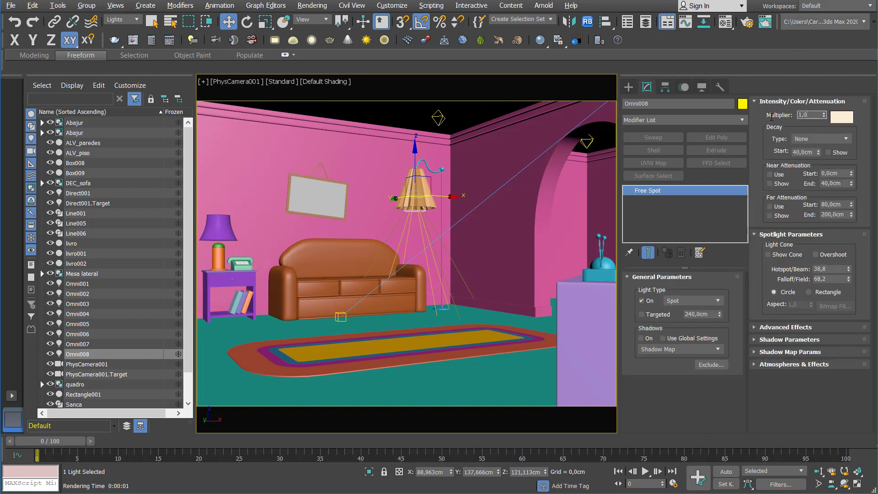
pyautogui.click(765, 22)
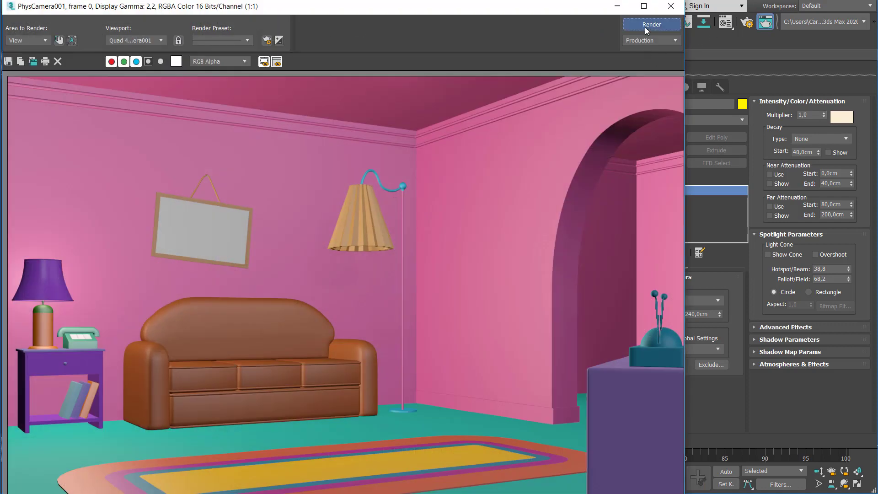
pyautogui.click(644, 25)
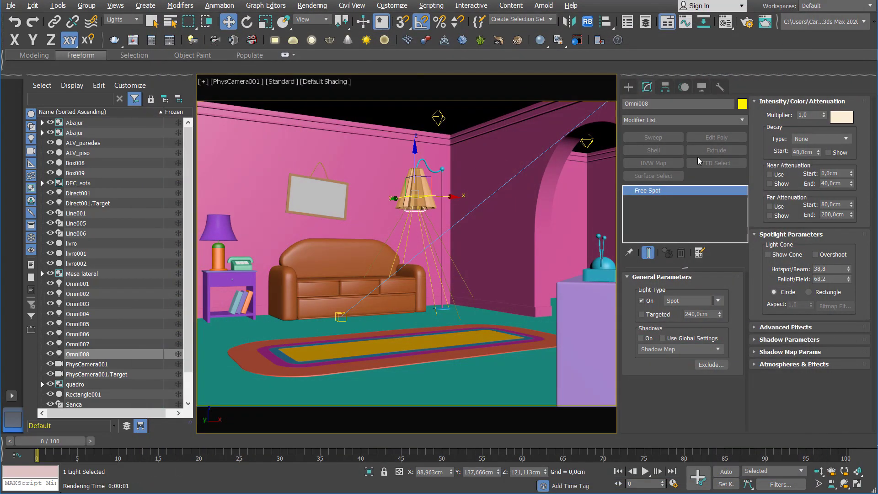
# Step: Switch to the Photos window and examine the numbered light distributions in Desenho das IES.png, then return to 3ds Max
pyautogui.click(630, 89)
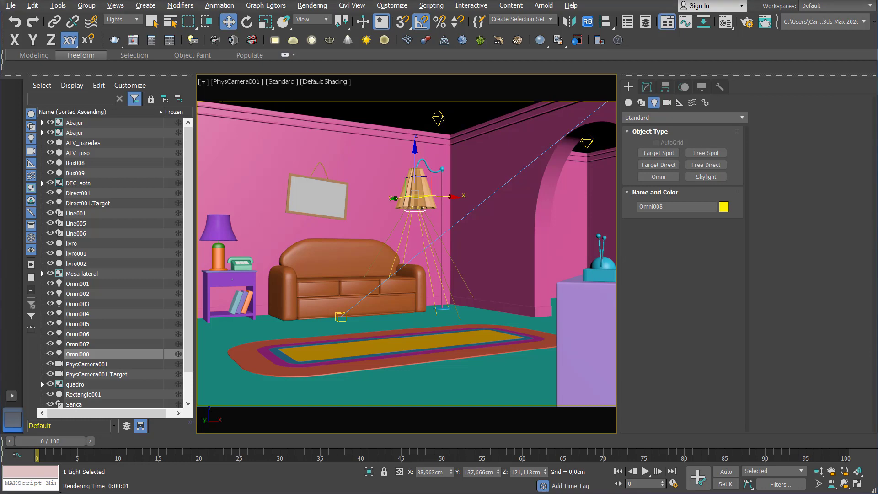
pyautogui.hotkey('alt', 'Tab')
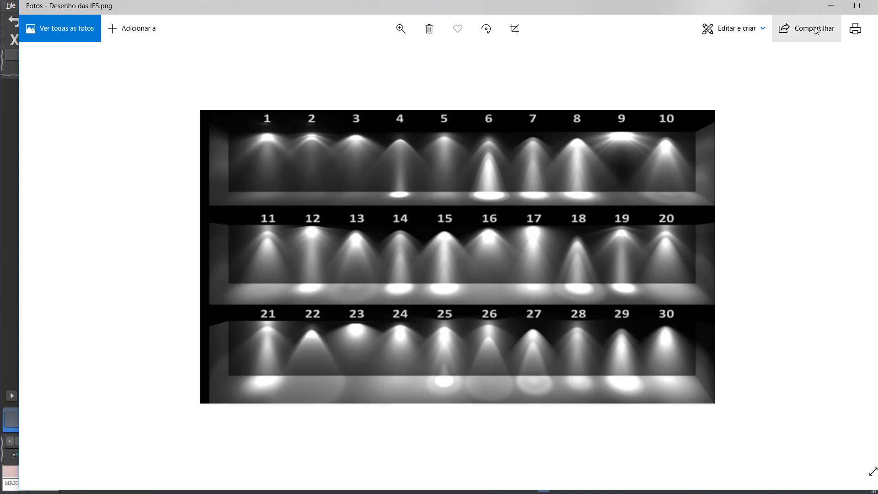
pyautogui.moveTo(750, 8); pyautogui.dragTo(643, 62)
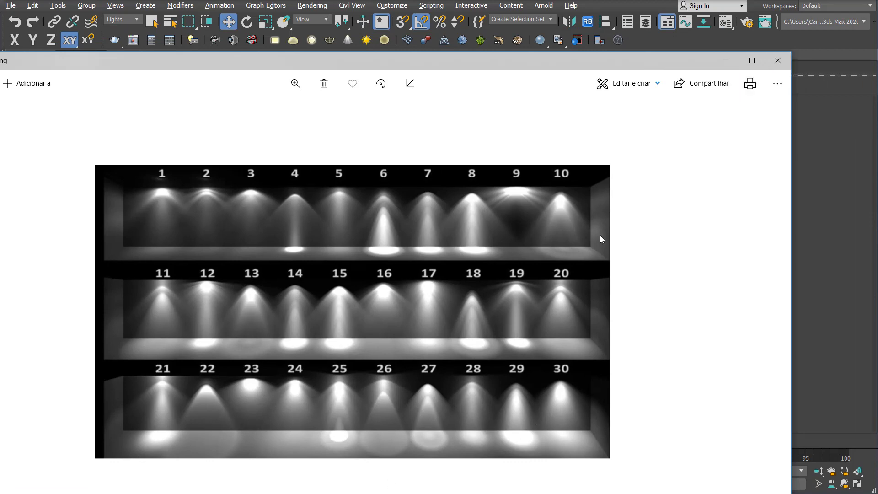
pyautogui.click(770, 68)
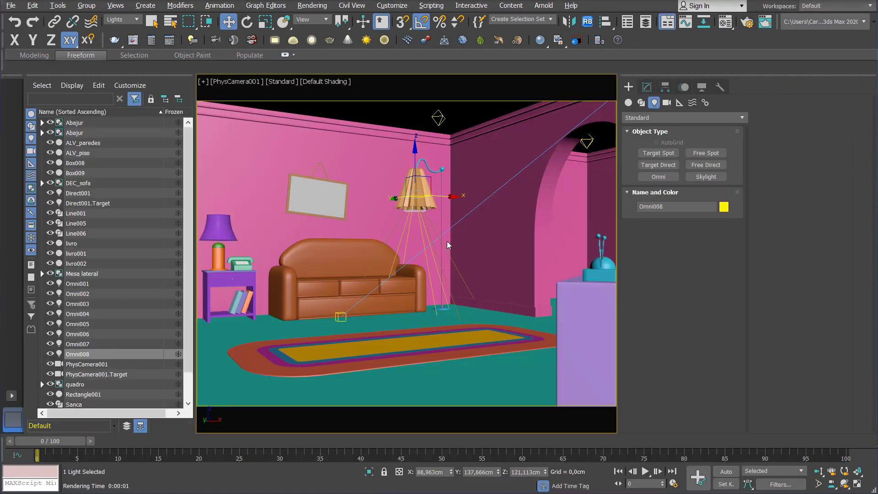
# Step: Create a photometric Target Light behind the sofa wall with a target distance of about 282 cm
pyautogui.click(651, 88)
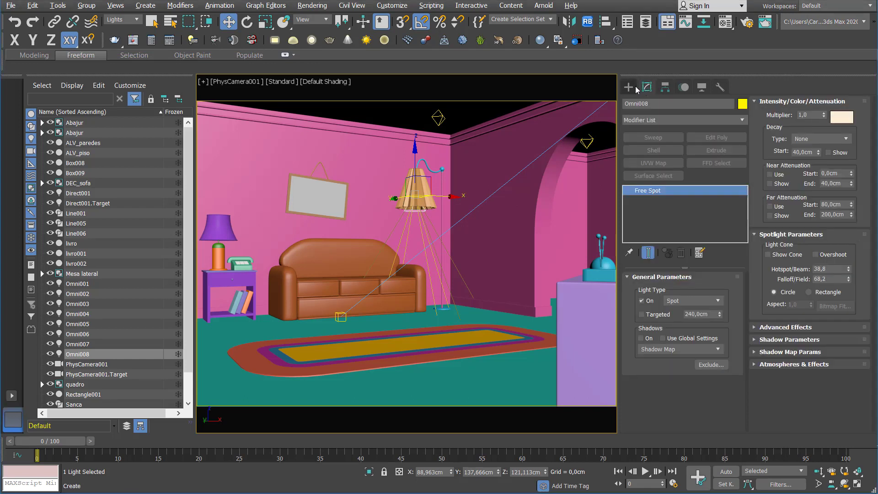
pyautogui.click(630, 88)
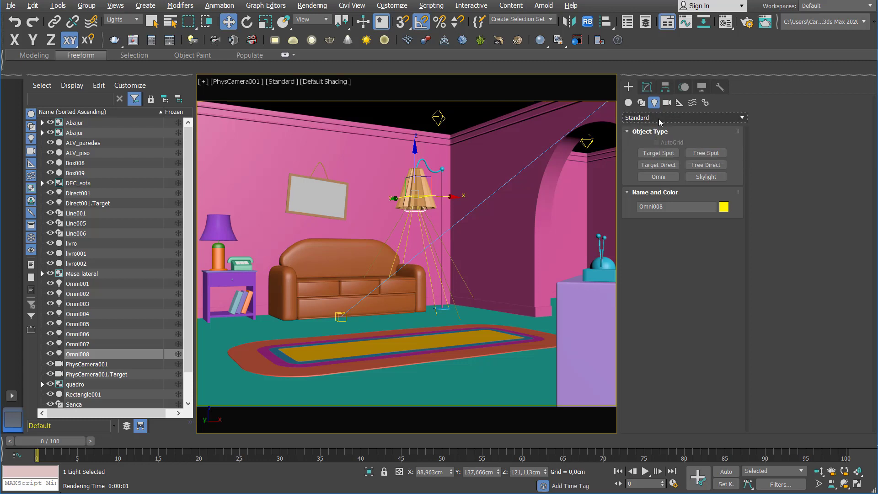
pyautogui.click(659, 119)
pyautogui.click(654, 129)
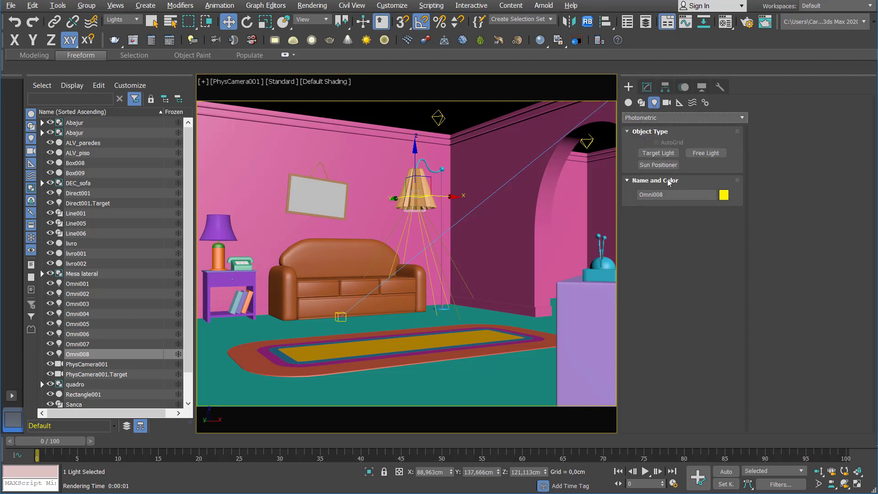
pyautogui.click(660, 155)
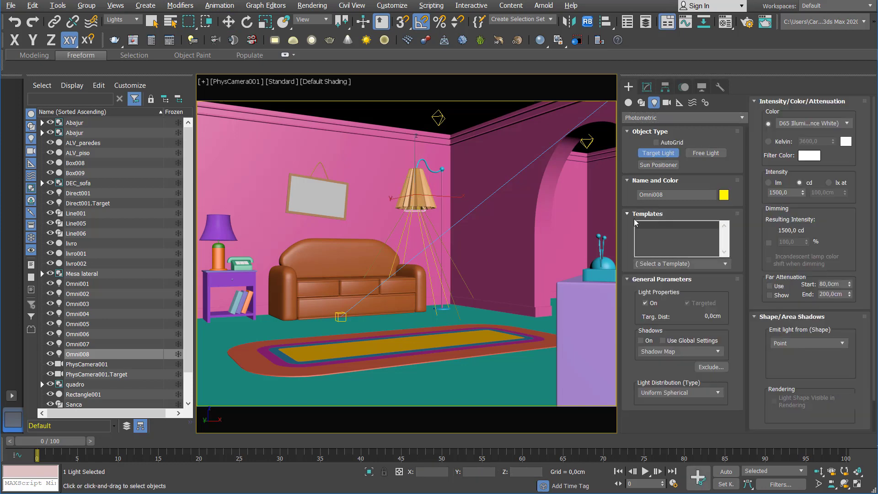
pyautogui.press('t')
pyautogui.moveTo(502, 173); pyautogui.dragTo(490, 216, button='middle')
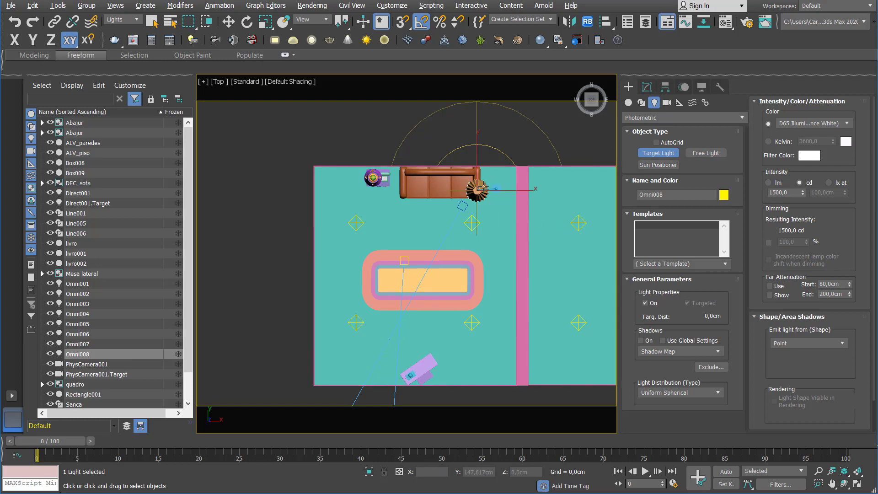
pyautogui.moveTo(451, 224); pyautogui.dragTo(441, 229, button='middle')
pyautogui.scroll(2, 438, 223)
pyautogui.moveTo(406, 188); pyautogui.dragTo(388, 246, button='middle')
pyautogui.scroll(-2, 387, 246)
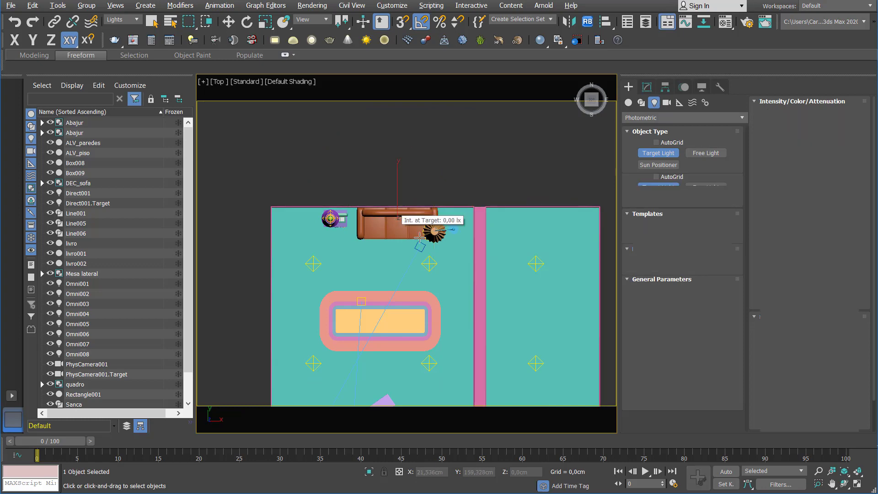
pyautogui.press('w')
pyautogui.keyDown('alt'); pyautogui.moveTo(385, 256); pyautogui.dragTo(379, 177, button='middle'); pyautogui.keyUp('alt')
pyautogui.moveTo(378, 176); pyautogui.dragTo(431, 217)
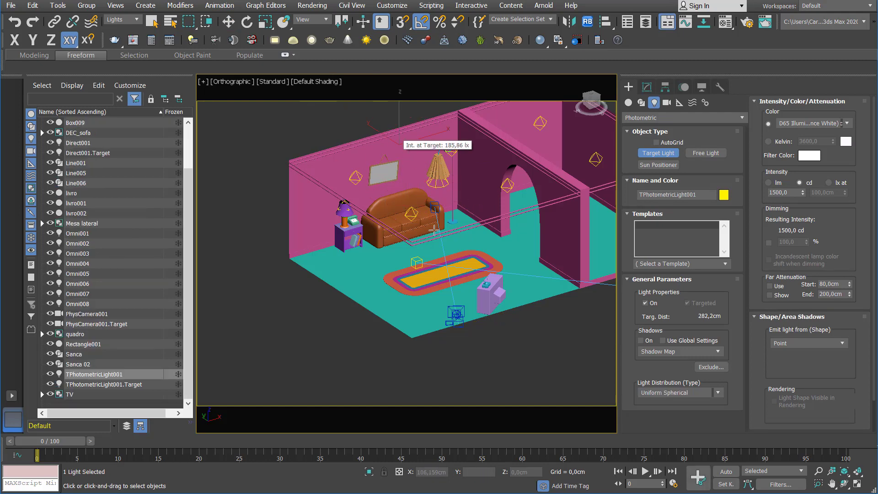
# Step: Show the scene in wireframe and move the photometric light horizontally until it lines up with its target near the sofa wall
pyautogui.keyDown('alt'); pyautogui.moveTo(431, 217); pyautogui.dragTo(369, 254, button='middle'); pyautogui.keyUp('alt')
pyautogui.press('F3')
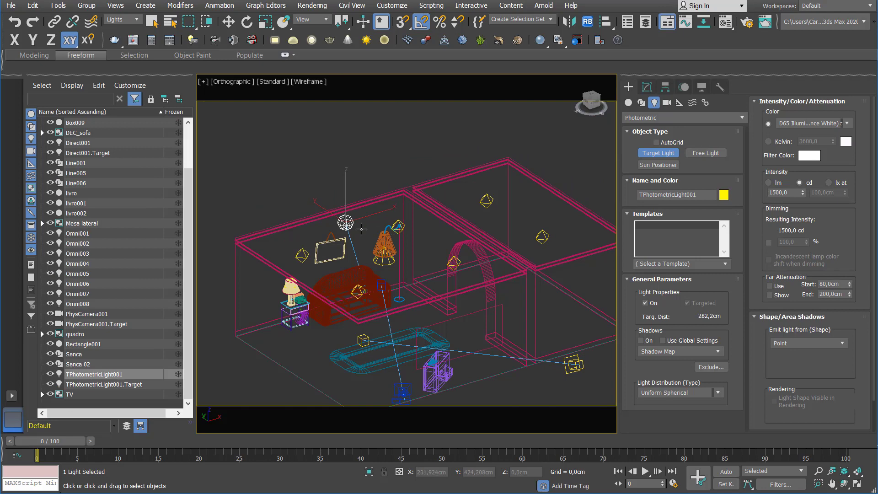
pyautogui.press('w')
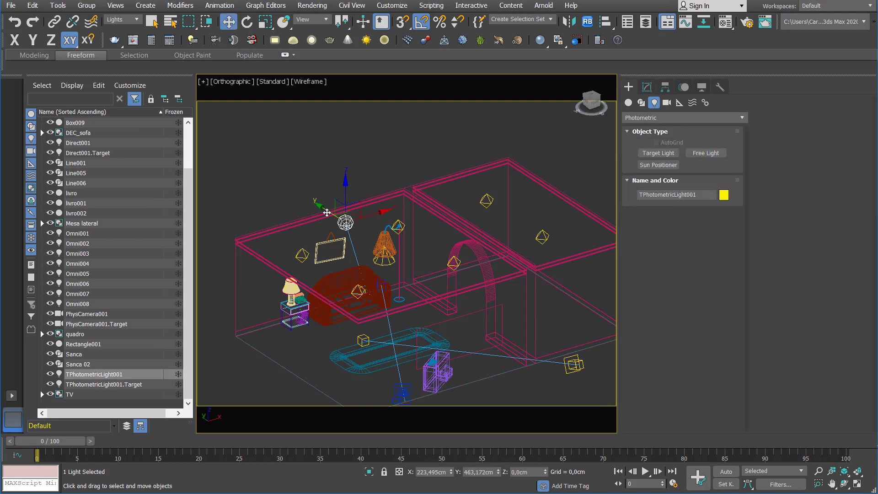
pyautogui.moveTo(331, 210); pyautogui.dragTo(379, 255)
pyautogui.keyDown('alt'); pyautogui.moveTo(379, 254); pyautogui.dragTo(367, 307, button='middle'); pyautogui.keyUp('alt')
pyautogui.press('t')
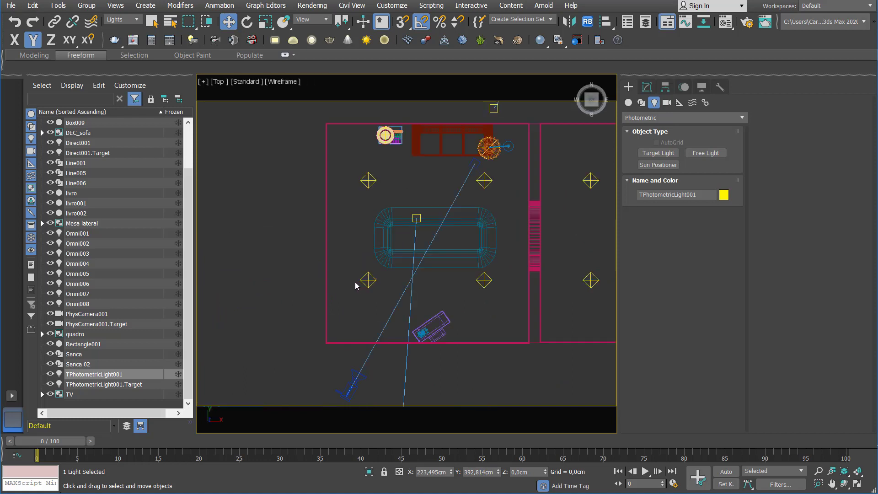
pyautogui.scroll(5, 382, 280)
pyautogui.scroll(-5, 427, 251)
pyautogui.moveTo(427, 251); pyautogui.dragTo(469, 247, button='middle')
pyautogui.scroll(3, 468, 247)
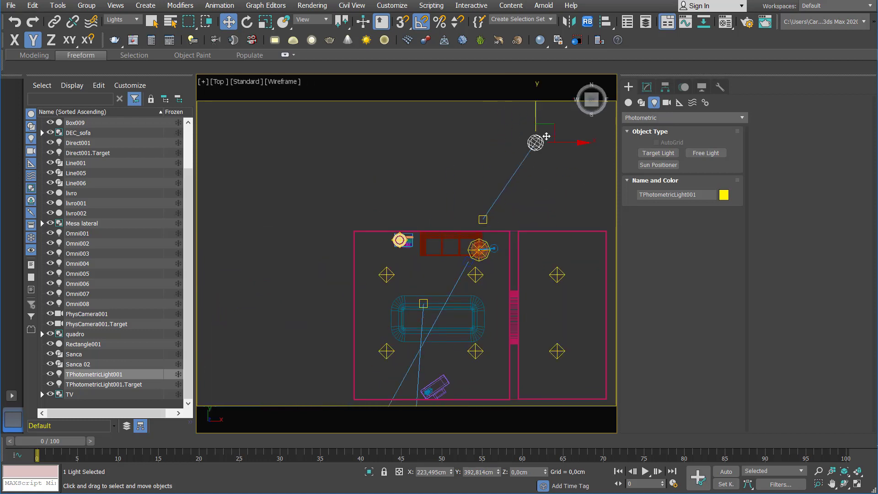
pyautogui.moveTo(545, 136); pyautogui.dragTo(461, 225)
# Step: Raise the photometric light about 141 cm above its target, up to the height of the picture frame
pyautogui.keyDown('alt'); pyautogui.moveTo(474, 298); pyautogui.dragTo(477, 201, button='middle'); pyautogui.keyUp('alt')
pyautogui.click(447, 319)
pyautogui.scroll(4, 460, 248)
pyautogui.click(424, 239)
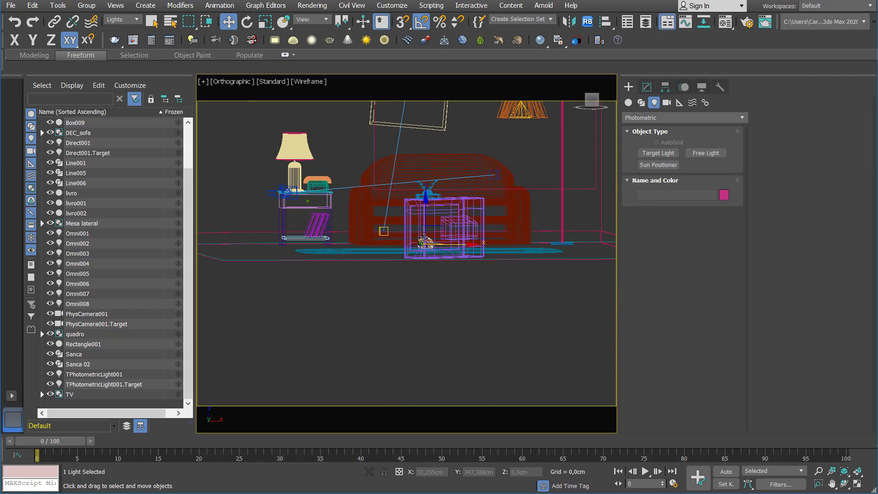
pyautogui.moveTo(407, 271); pyautogui.dragTo(404, 343, button='middle')
pyautogui.moveTo(421, 263); pyautogui.dragTo(416, 90)
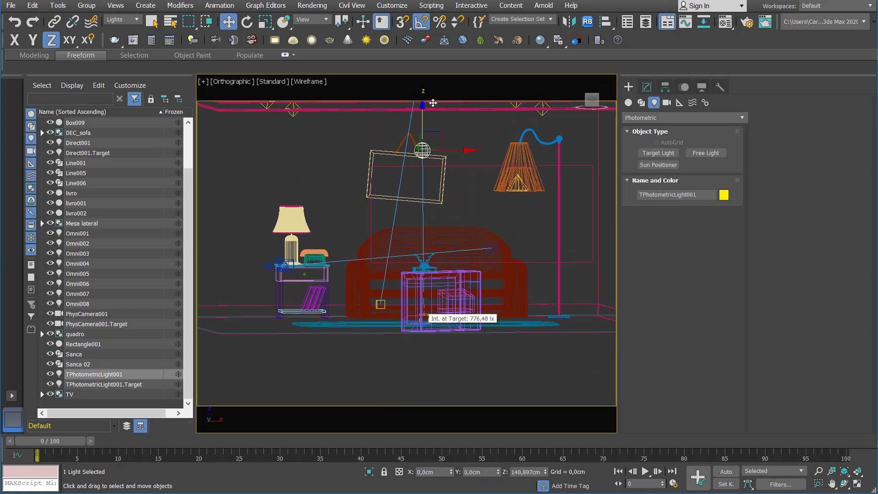
# Step: Select the photometric light together with its target and move both along Y to the wall with the picture
pyautogui.keyDown('alt'); pyautogui.moveTo(391, 187); pyautogui.dragTo(448, 243, button='middle'); pyautogui.keyUp('alt')
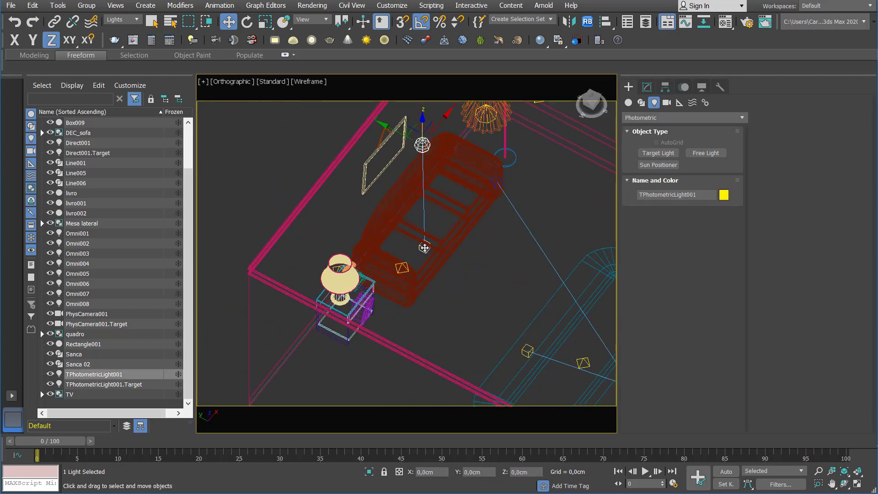
pyautogui.keyDown('ctrl'); pyautogui.click(424, 247); pyautogui.keyUp('ctrl')
pyautogui.moveTo(397, 134); pyautogui.dragTo(379, 127)
pyautogui.keyDown('alt'); pyautogui.moveTo(411, 195); pyautogui.dragTo(385, 165, button='middle'); pyautogui.keyUp('alt')
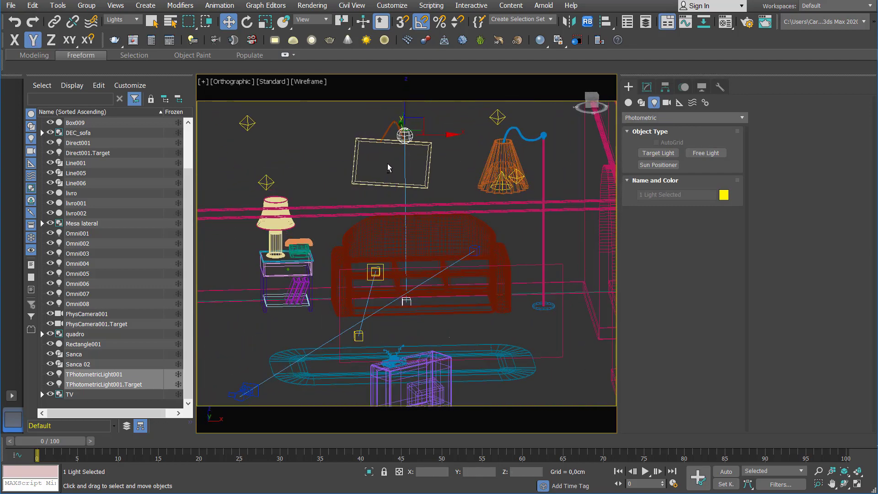
# Step: In the camera view, raise the photometric light and its target and shift them along X above the picture frame, restoring shaded display
pyautogui.press('c')
pyautogui.moveTo(334, 134); pyautogui.dragTo(333, 110)
pyautogui.moveTo(362, 147); pyautogui.dragTo(354, 148)
pyautogui.press('F3')
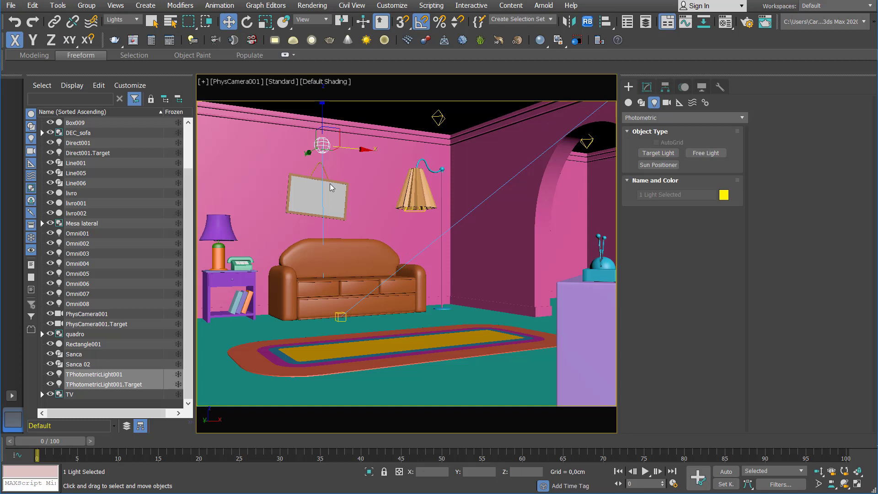
# Step: Select only the photometric light above the picture and set its light distribution to Photometric Web
pyautogui.click(322, 145)
pyautogui.click(322, 146)
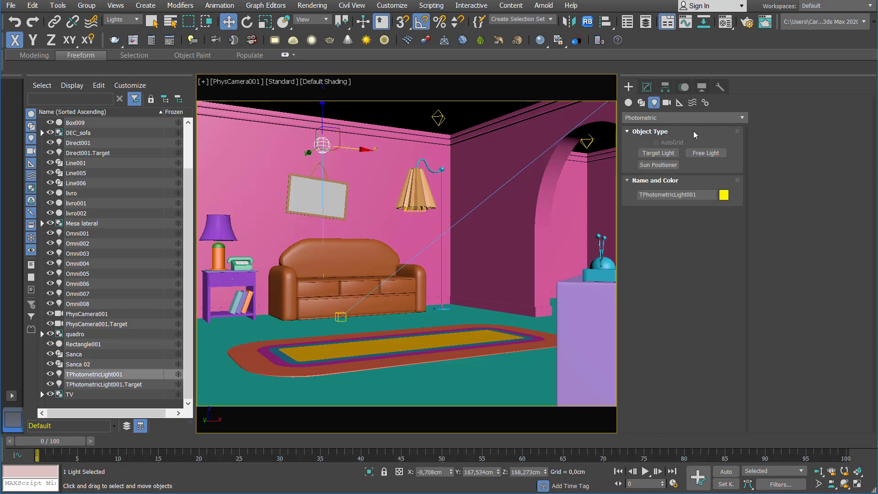
pyautogui.click(647, 87)
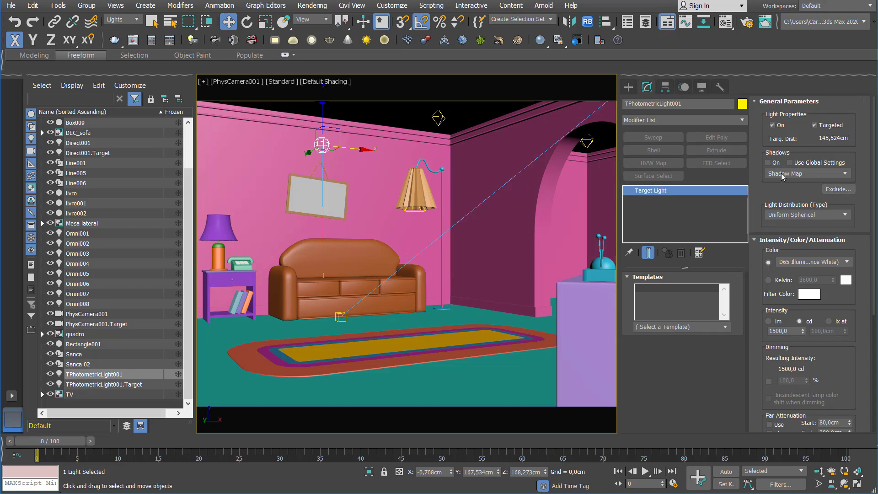
pyautogui.click(781, 214)
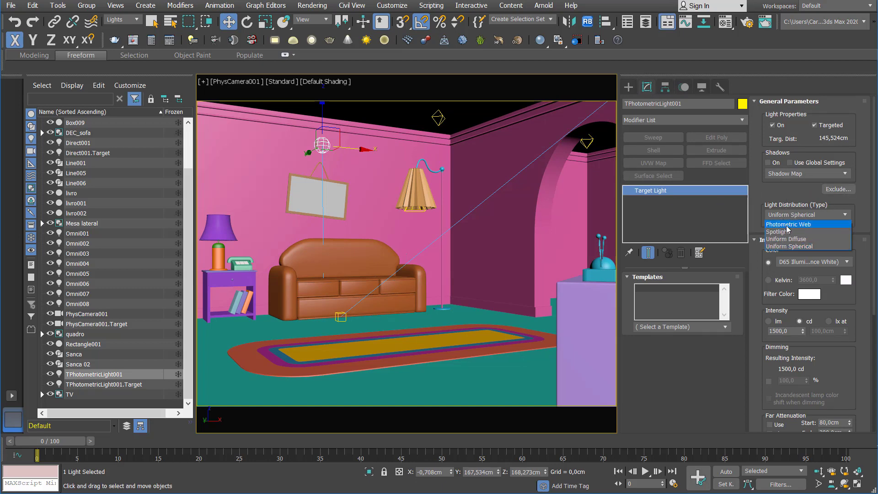
pyautogui.click(787, 224)
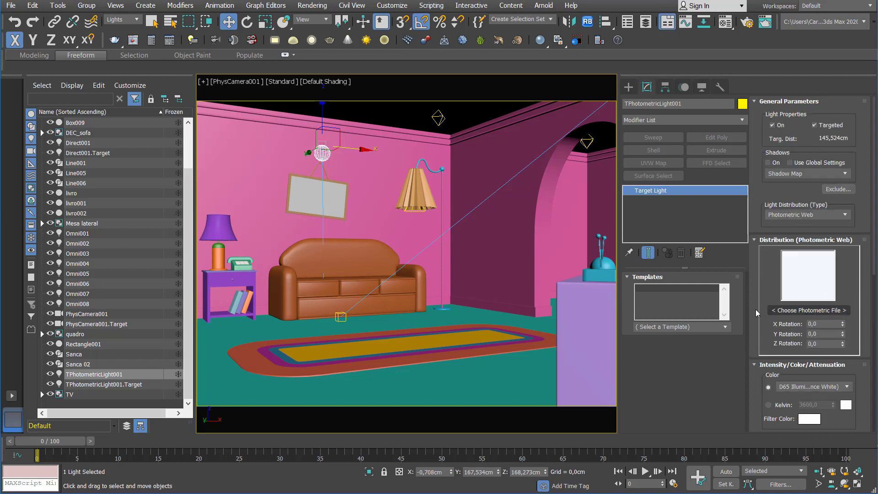
# Step: Load the photometric file 6.ies from the PACK - IES Light folder inside Aula 14\Luzes IES into the light
pyautogui.click(778, 310)
pyautogui.click(336, 21)
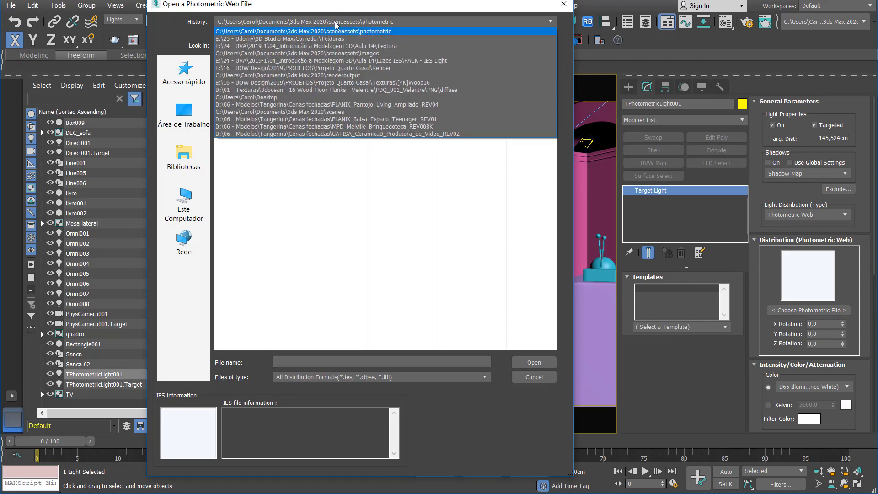
pyautogui.click(340, 46)
pyautogui.click(283, 48)
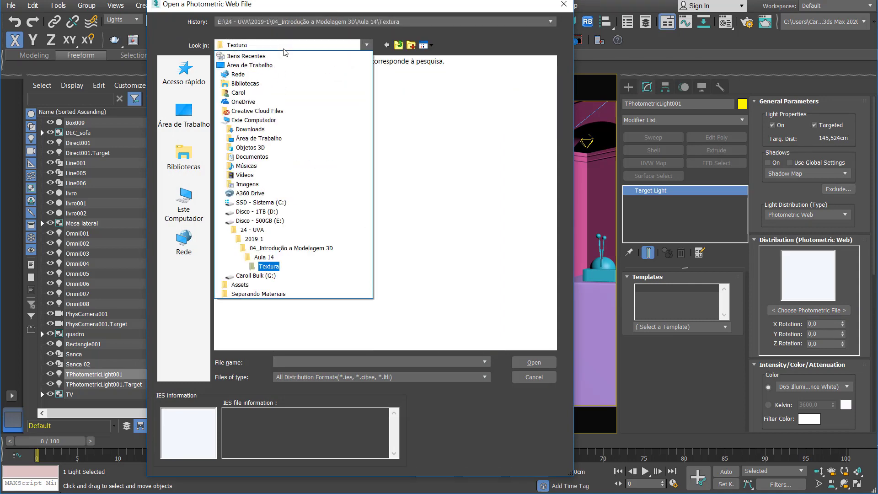
pyautogui.click(274, 257)
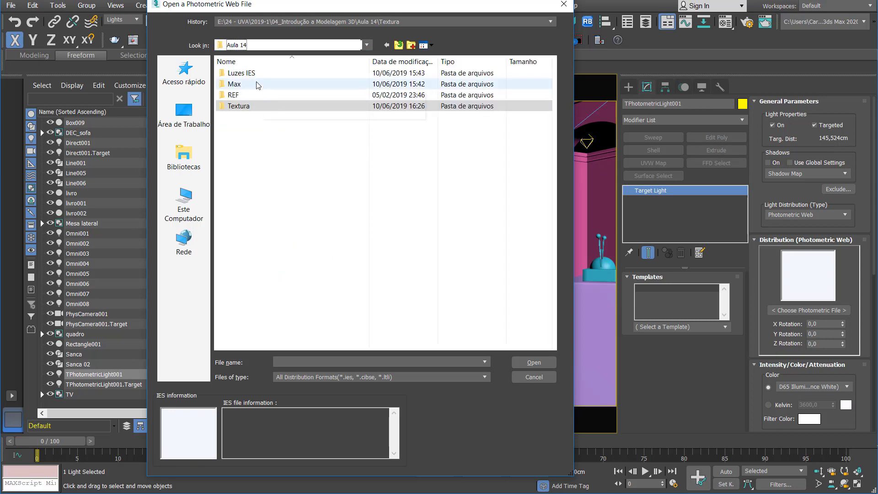
pyautogui.doubleClick(242, 73)
pyautogui.doubleClick(252, 94)
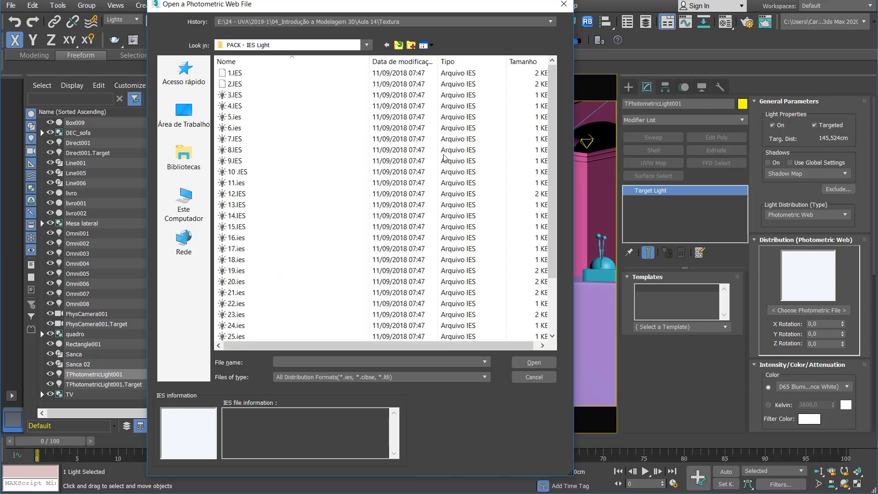
pyautogui.click(233, 129)
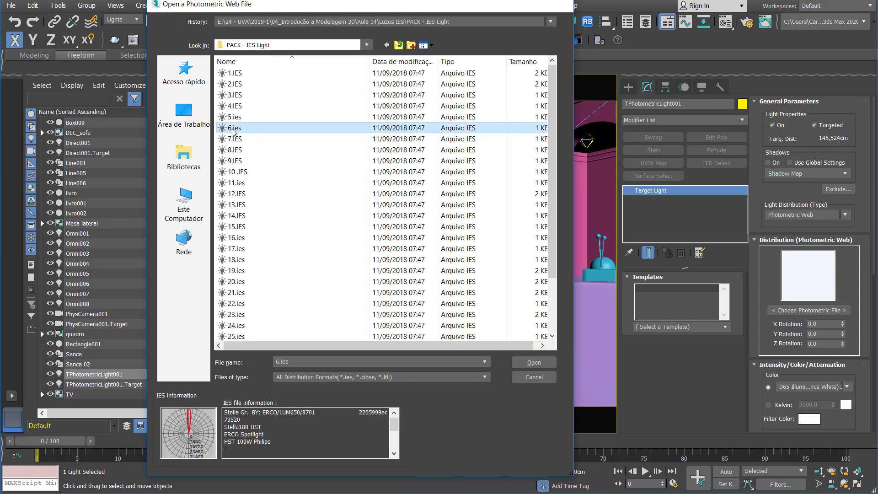
pyautogui.doubleClick(233, 129)
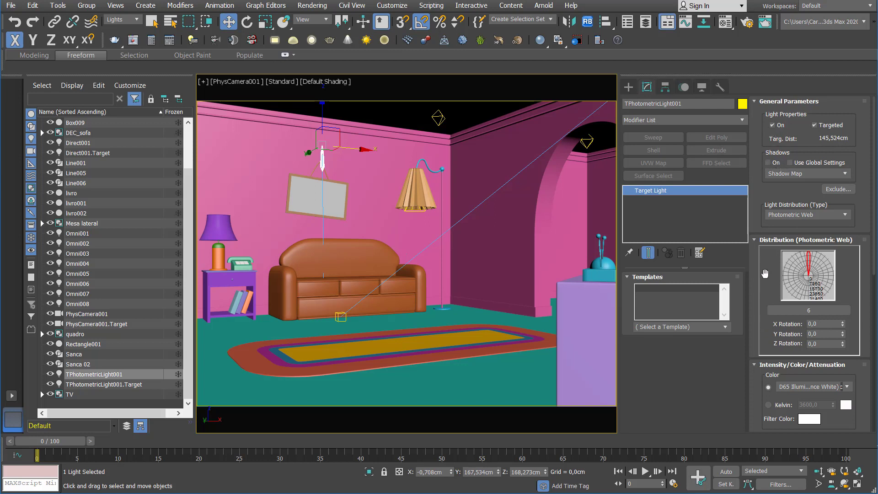
# Step: Switch the photometric light's colour to a Kelvin temperature and set it to 6500
pyautogui.scroll(-3, 766, 258)
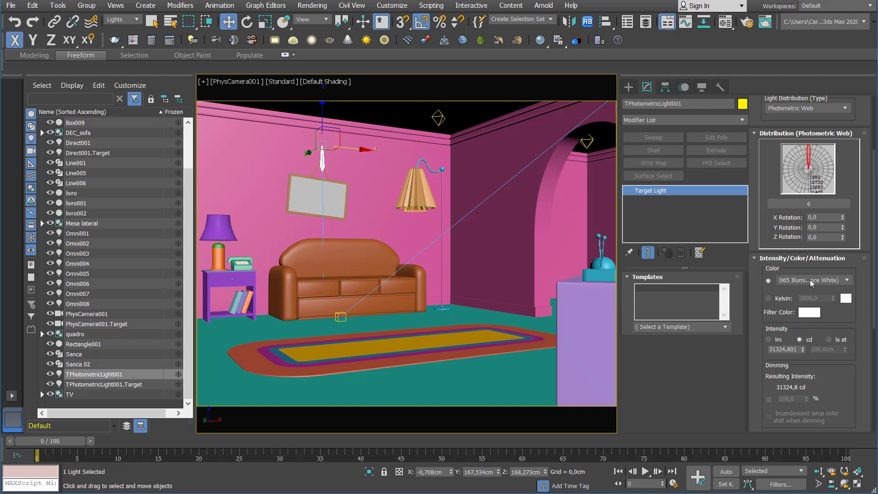
pyautogui.click(769, 298)
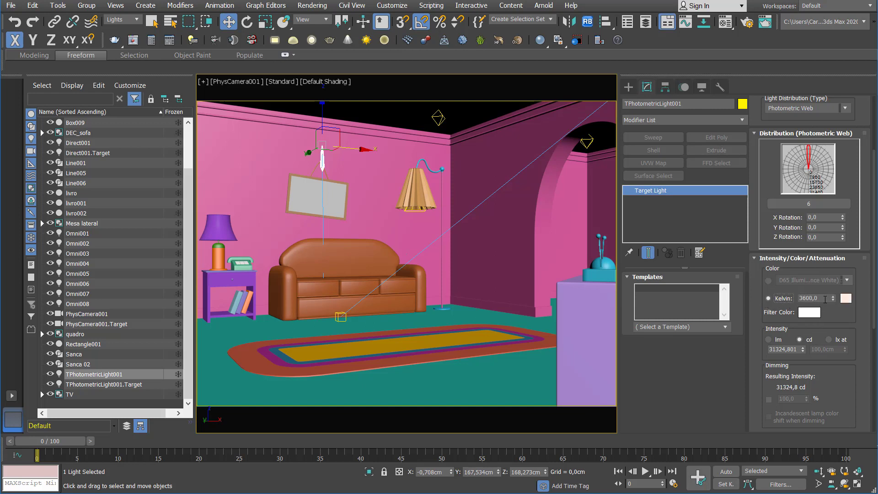
pyautogui.click(825, 299)
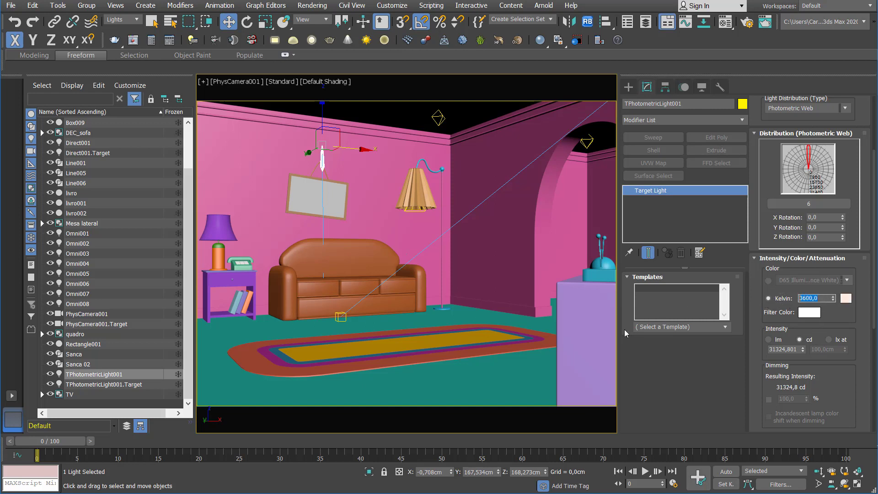
pyautogui.click(783, 302)
pyautogui.click(825, 298)
pyautogui.write('65')
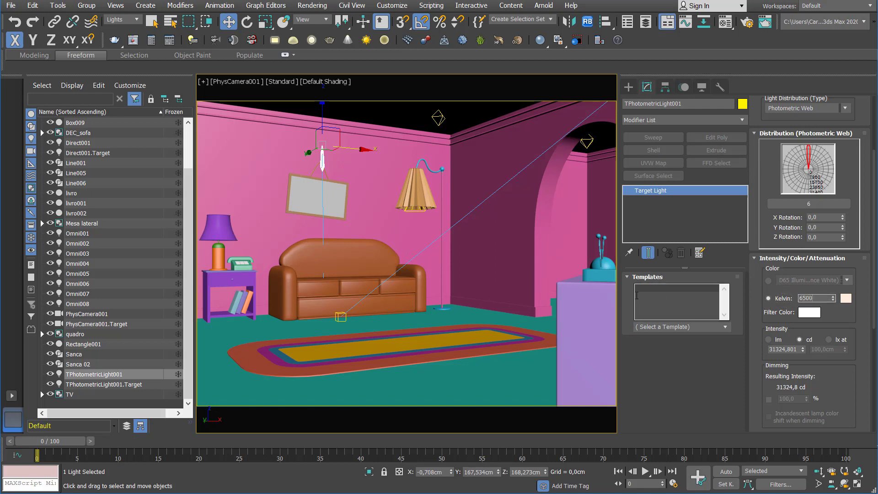
pyautogui.write('00')
pyautogui.press('Return')
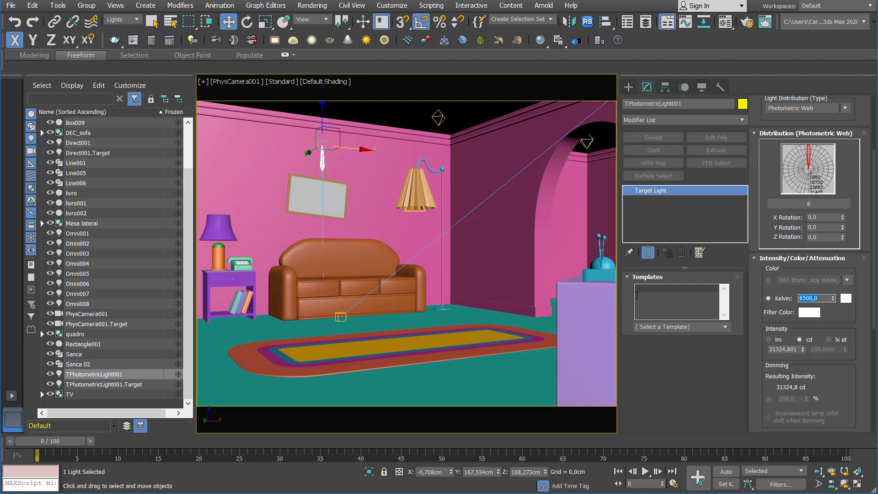
# Step: Set the photometric light's colour temperature to a warm 3500 Kelvin
pyautogui.write('3500')
pyautogui.press('Return')
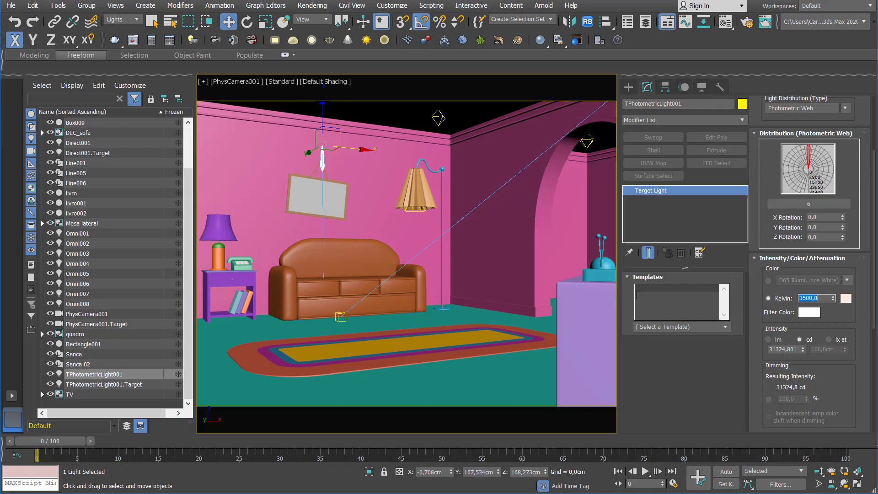
pyautogui.write('1')
pyautogui.write('35')
# Step: Set the photometric light's intensity to 10000 cd and make a test render of the camera view
pyautogui.doubleClick(798, 349)
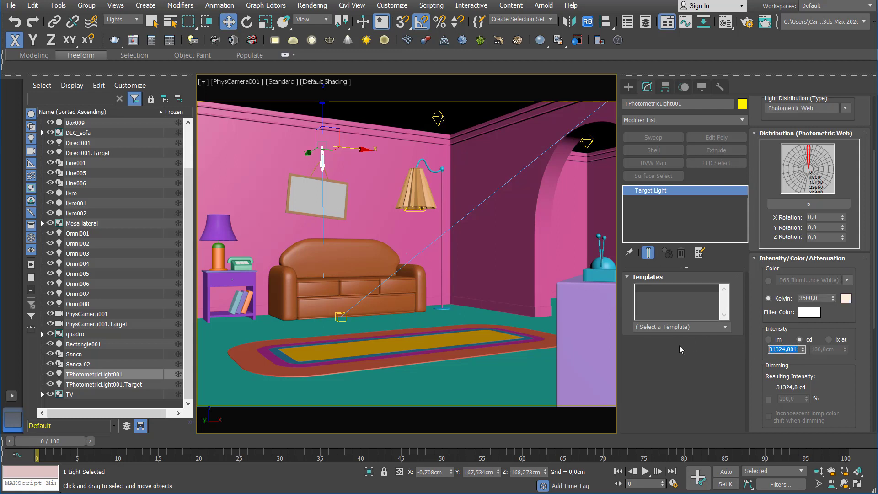
pyautogui.write('10000')
pyautogui.press('Return')
pyautogui.click(752, 19)
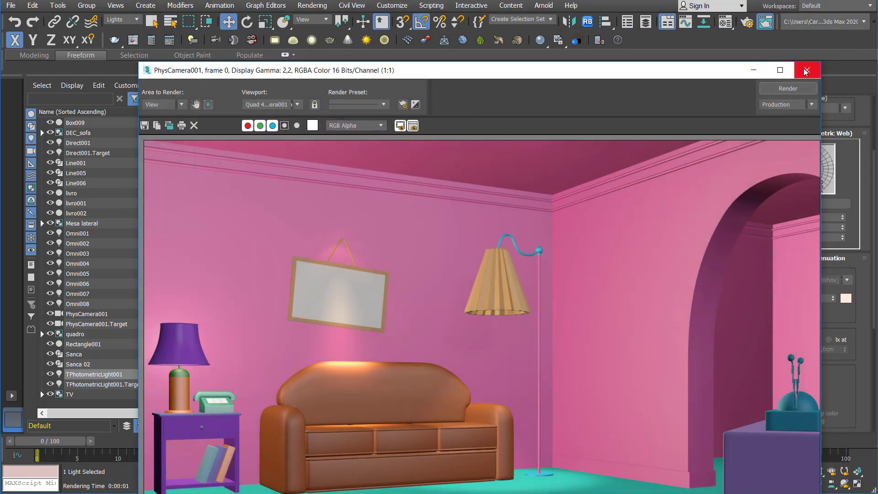
pyautogui.click(806, 70)
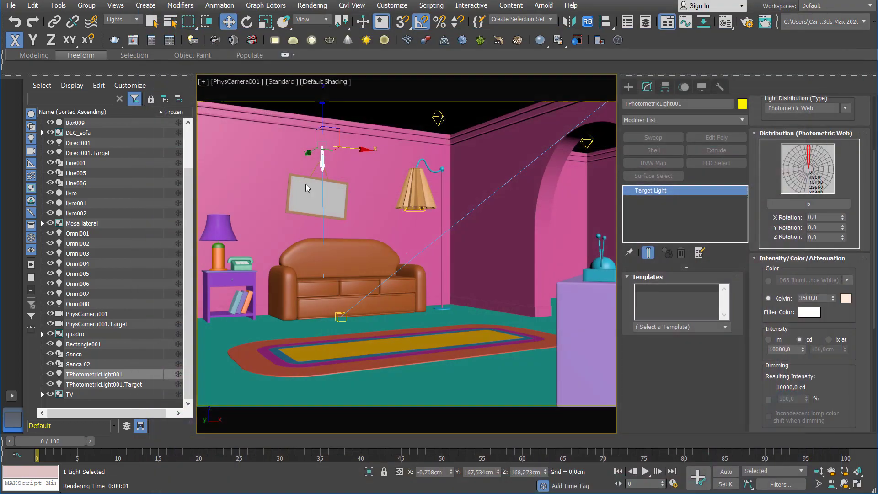
# Step: Raise the photometric light about 13 cm along Z above the picture frame, keeping only the light selected
pyautogui.moveTo(324, 122); pyautogui.dragTo(323, 110)
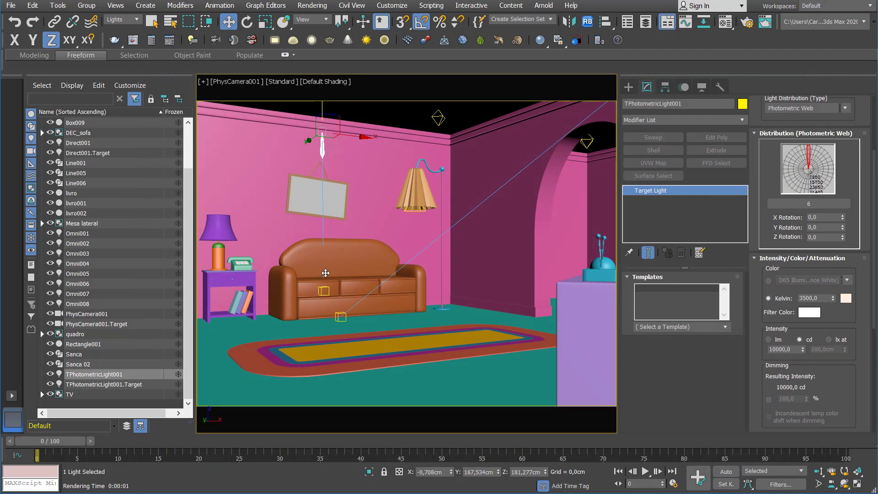
pyautogui.keyDown('ctrl'); pyautogui.click(323, 291); pyautogui.keyUp('ctrl')
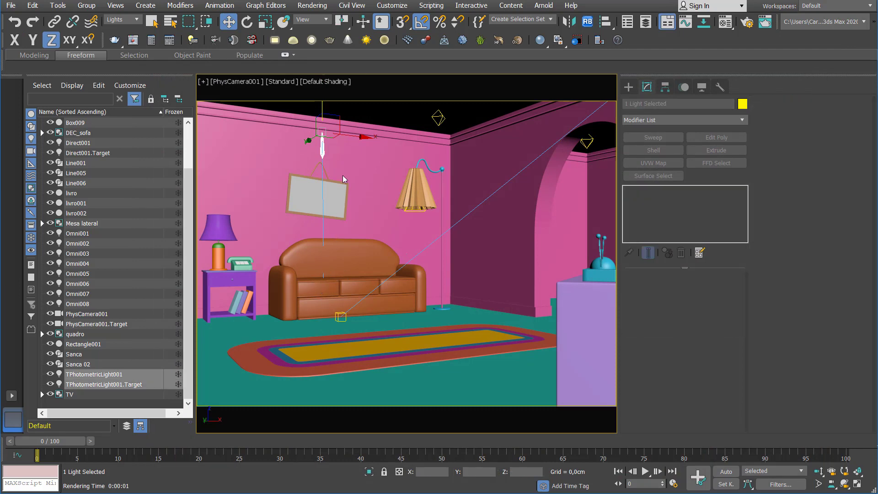
pyautogui.click(322, 154)
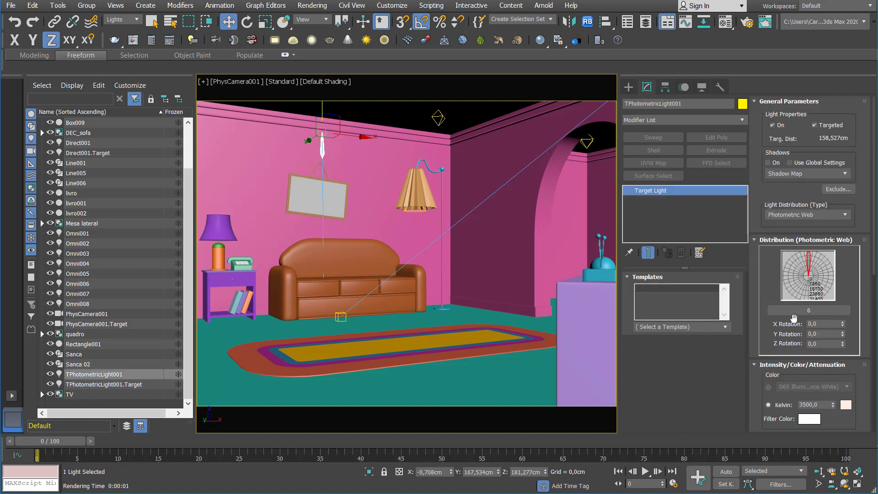
pyautogui.scroll(-1, 814, 402)
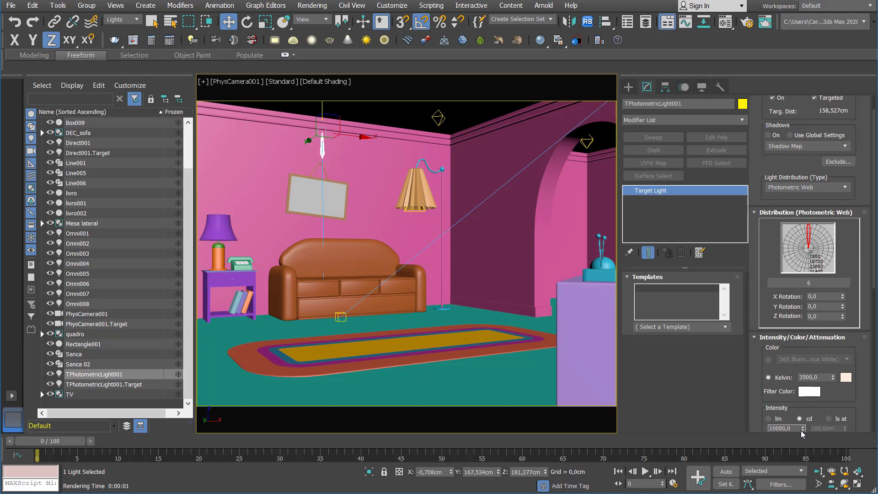
# Step: Render the camera view twice to compare the light's glow on the picture and wall, closing each render
pyautogui.click(772, 21)
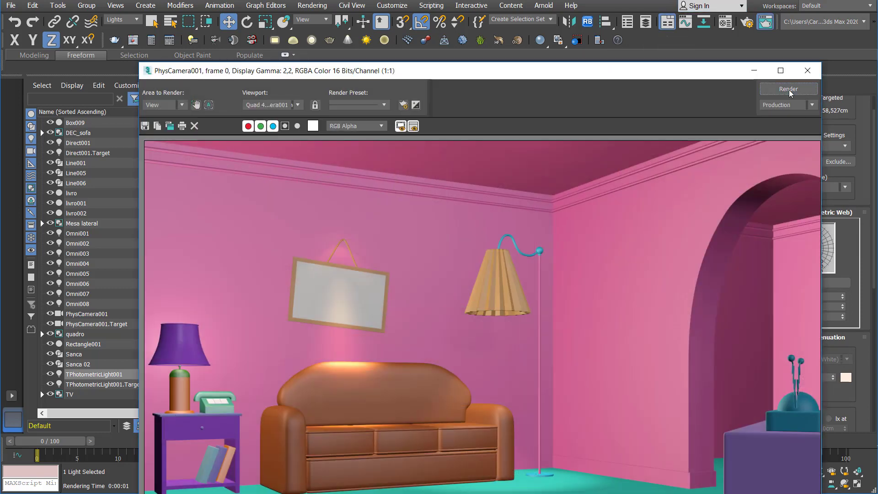
pyautogui.click(788, 89)
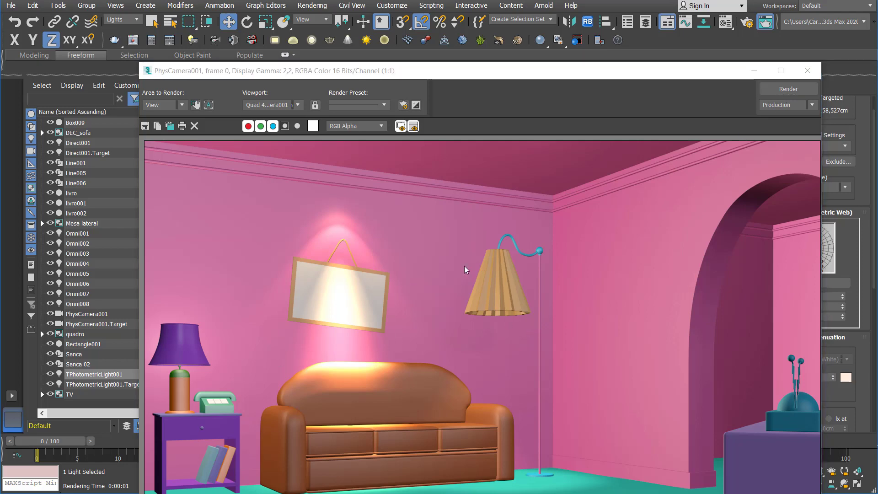
pyautogui.click(807, 70)
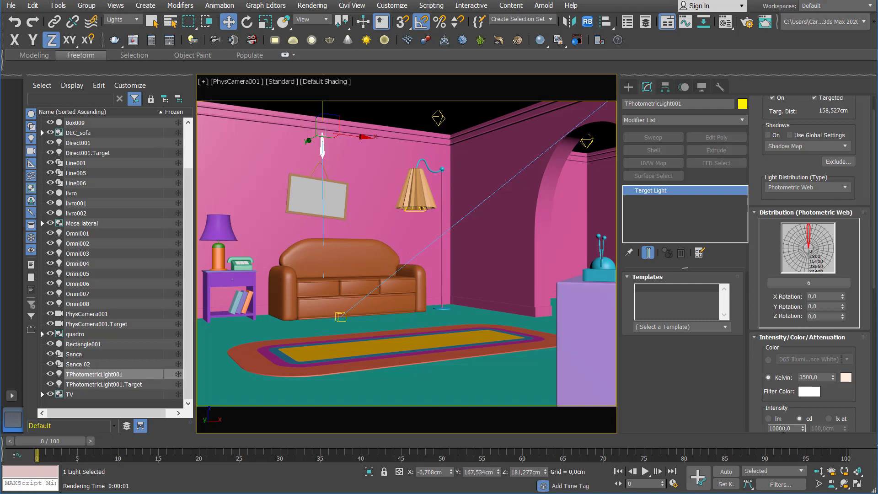
pyautogui.click(765, 22)
pyautogui.click(789, 89)
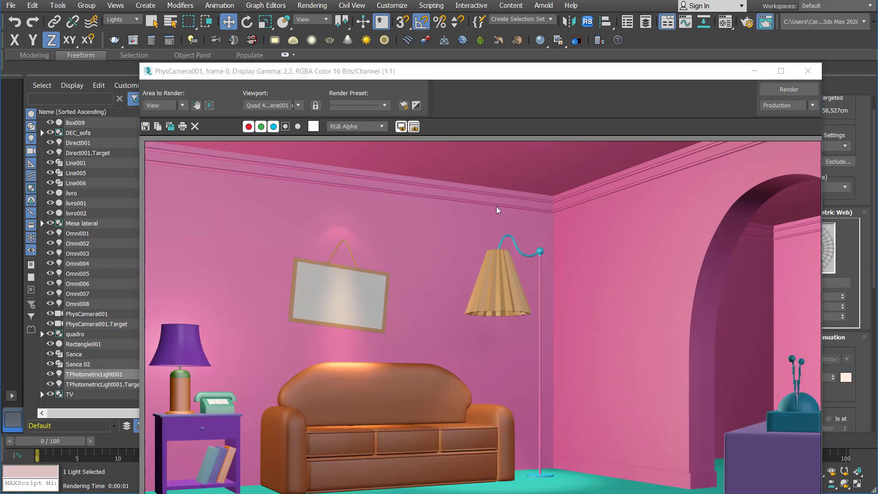
pyautogui.click(807, 72)
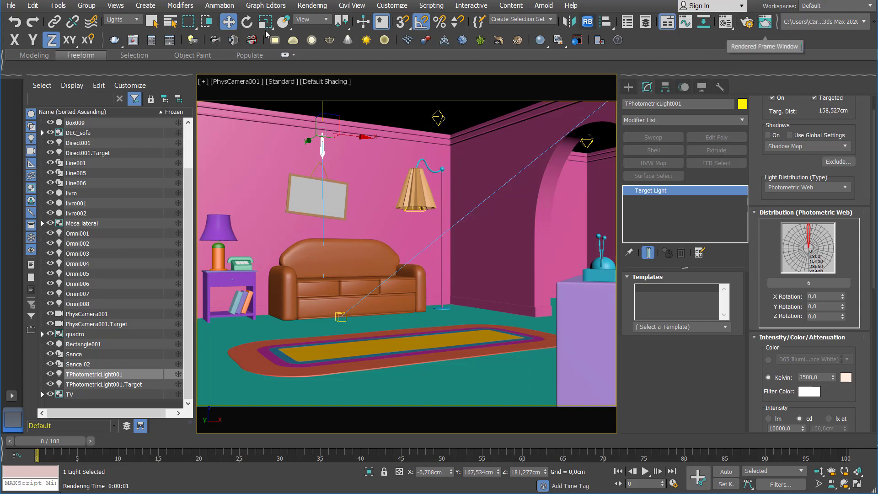
# Step: Limit object selection to Geometry, select the picture group quadro and open the group for editing
pyautogui.click(123, 19)
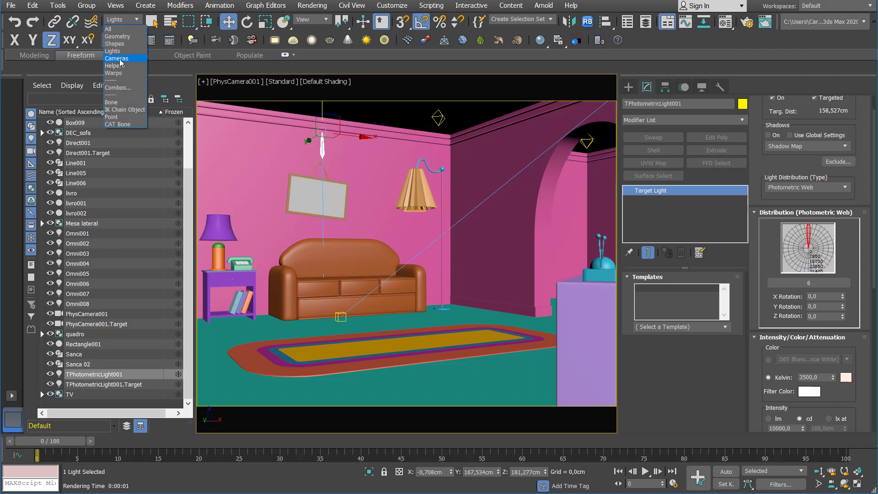
pyautogui.click(118, 36)
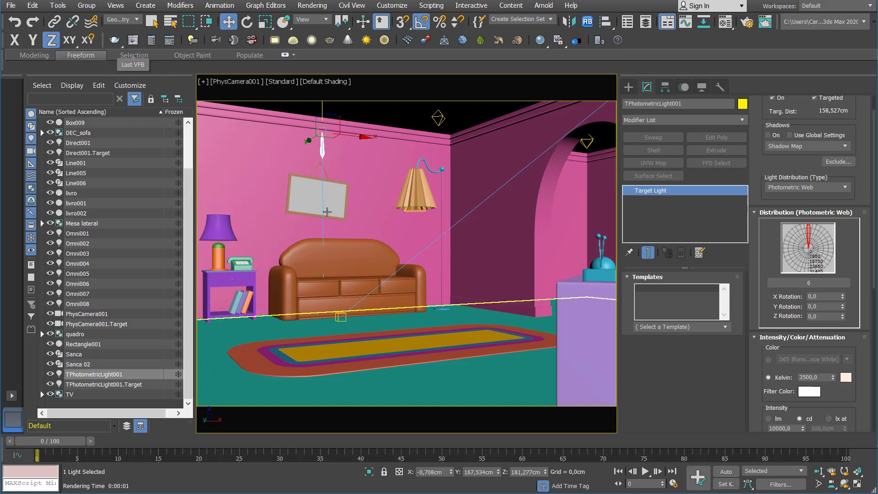
pyautogui.click(496, 198)
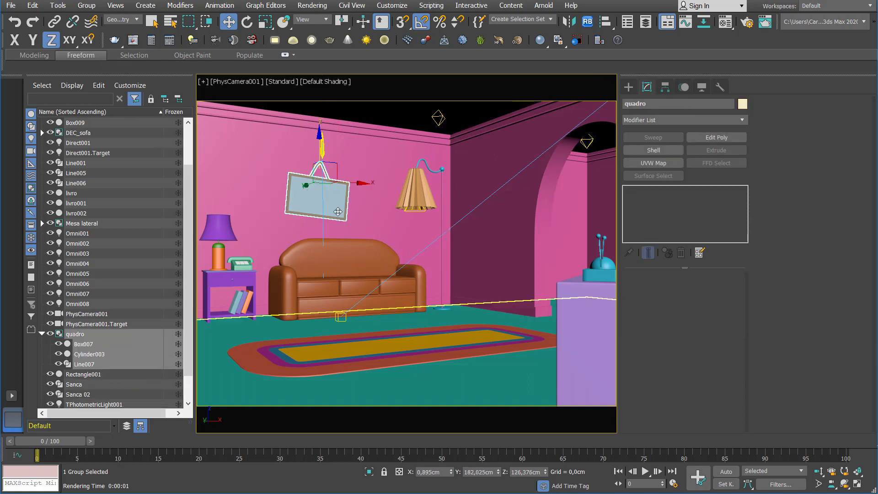
pyautogui.click(86, 6)
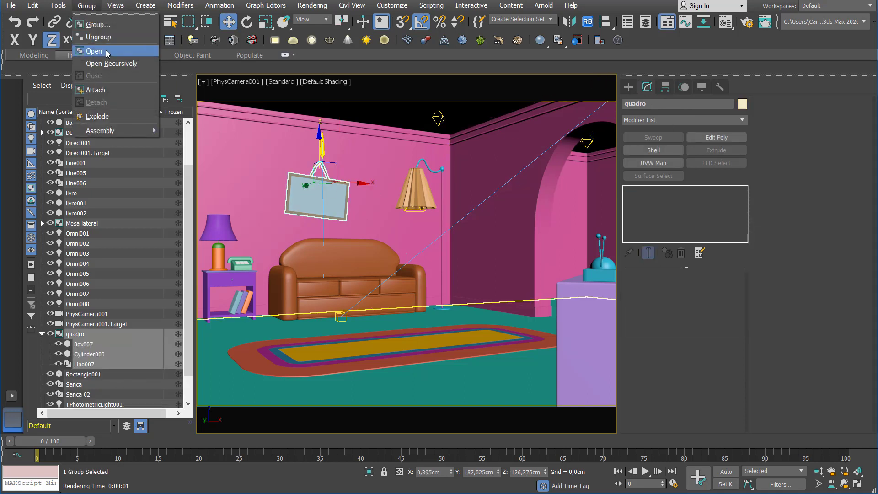
pyautogui.click(99, 38)
# Step: Select the picture's panel inside the opened group and add a UVW Map modifier with Box mapping
pyautogui.click(301, 194)
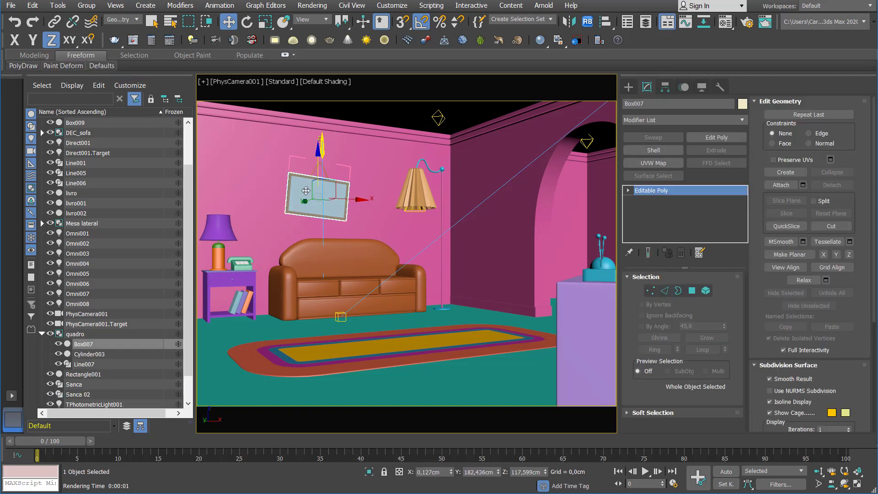
pyautogui.click(667, 120)
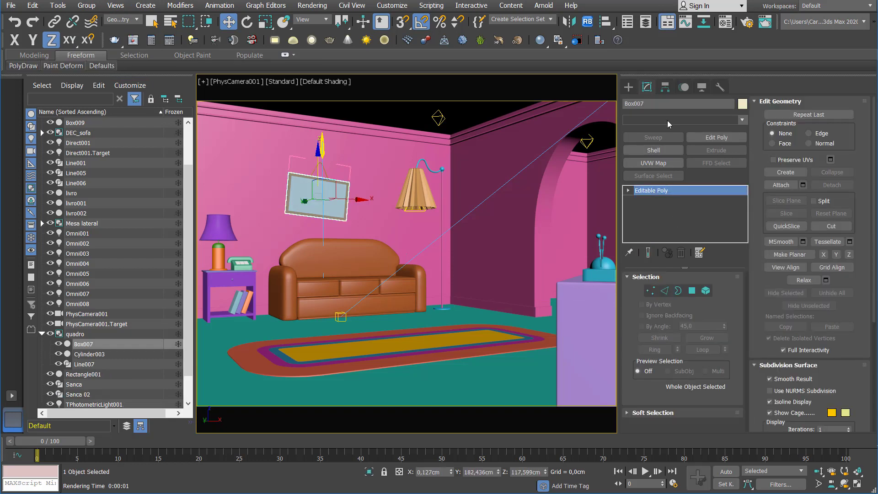
pyautogui.click(667, 120)
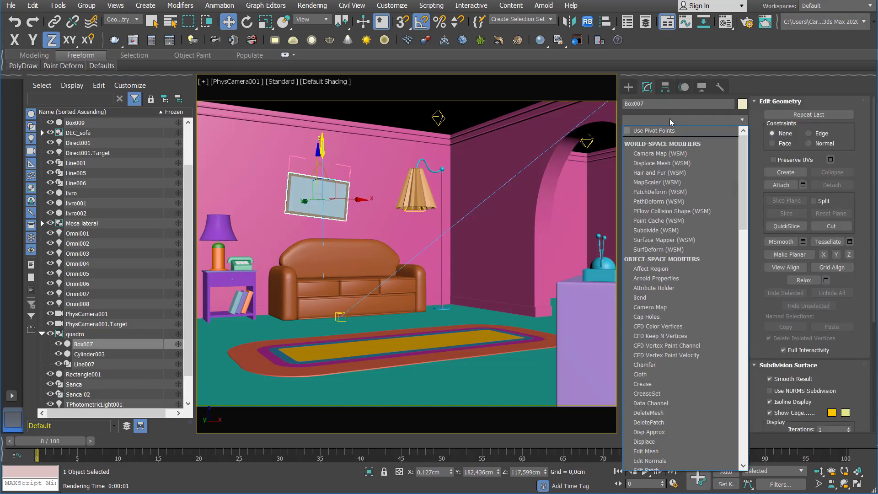
pyautogui.write('u')
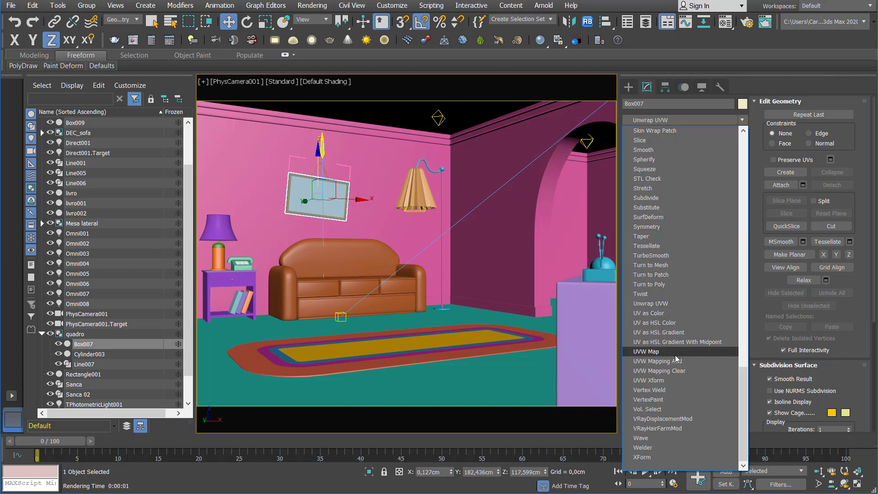
pyautogui.click(675, 355)
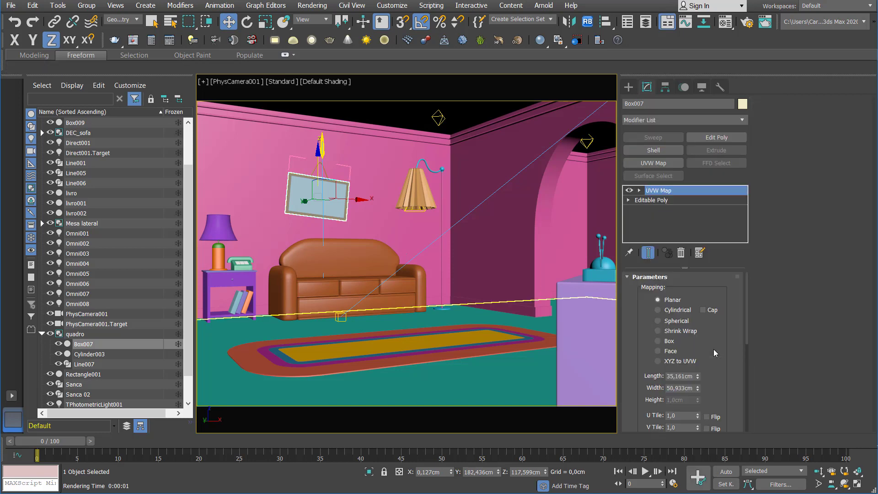
pyautogui.click(666, 341)
# Step: Bring up the quadro material and clear the diffuse map of its first sub-material, 08 - Default
pyautogui.click(724, 23)
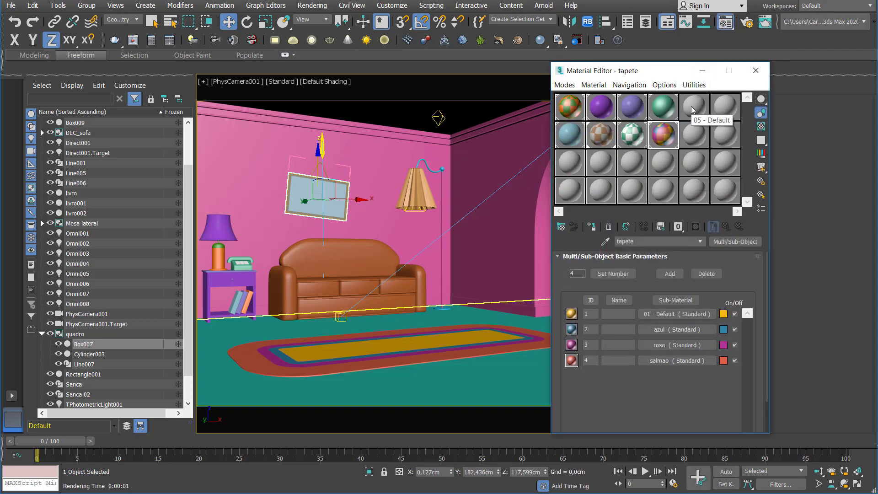
pyautogui.moveTo(649, 69); pyautogui.dragTo(574, 68)
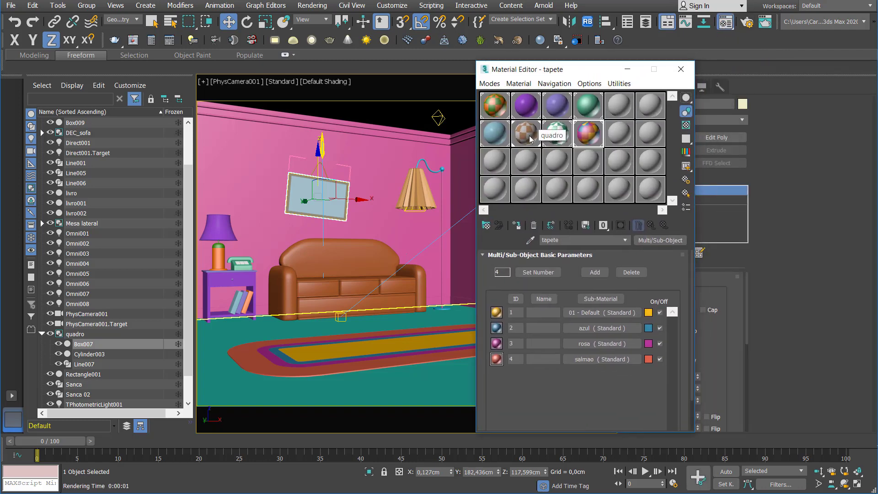
pyautogui.click(526, 137)
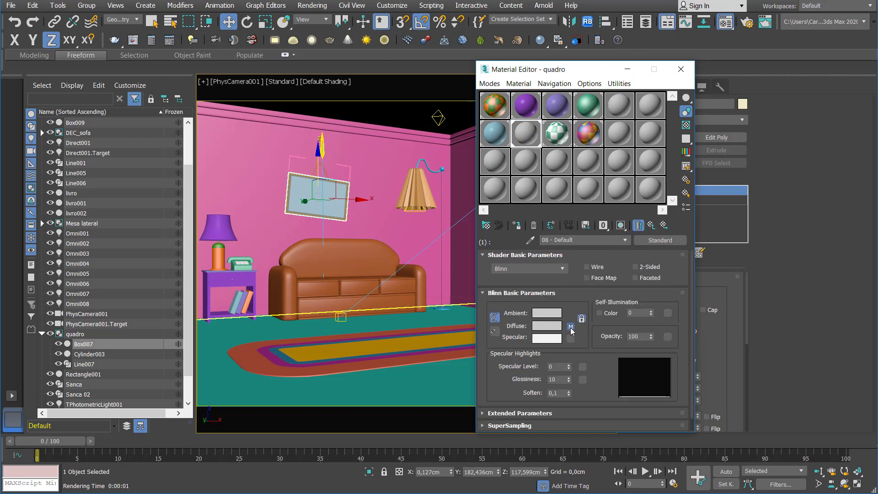
pyautogui.rightClick(571, 328)
pyautogui.click(579, 356)
# Step: Load quadro simpson.png from the Aula 14 Textura folder as a Bitmap in the sub-material's diffuse map
pyautogui.click(571, 329)
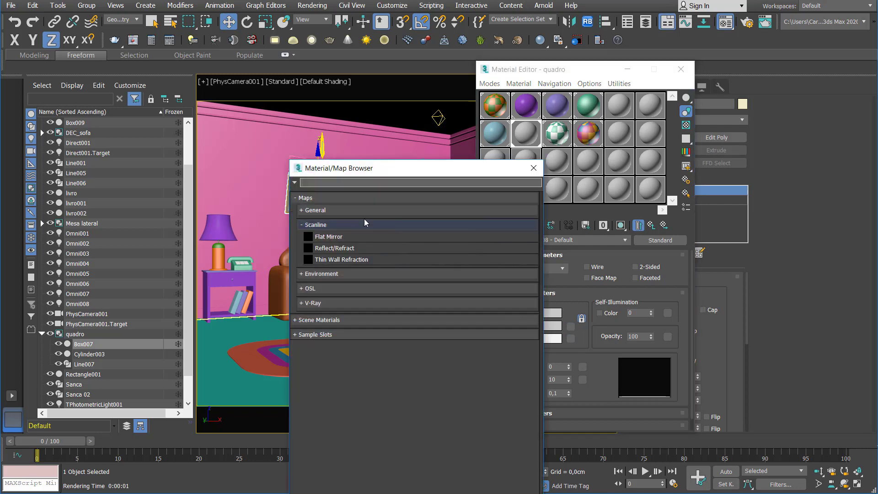
pyautogui.click(323, 210)
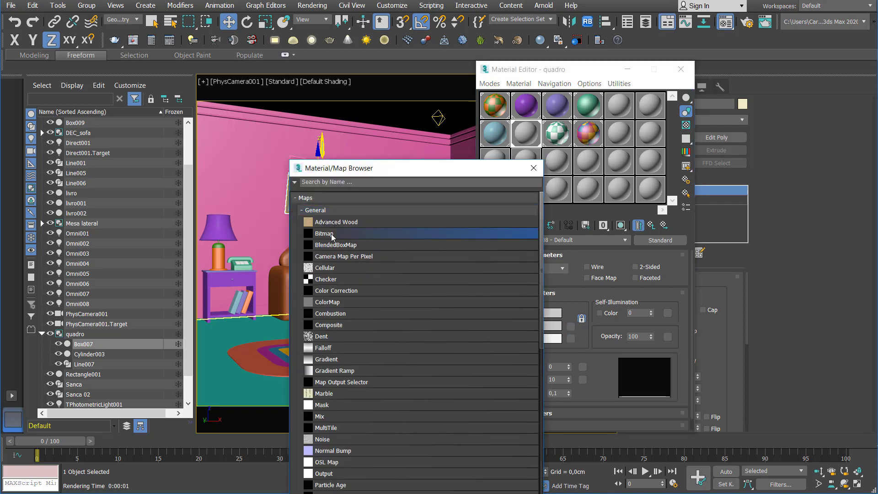
pyautogui.doubleClick(331, 234)
pyautogui.click(293, 24)
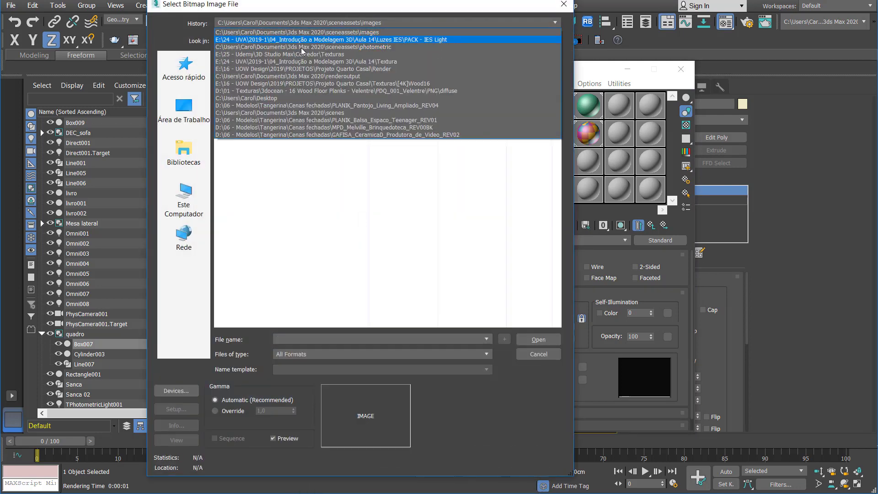
pyautogui.click(302, 54)
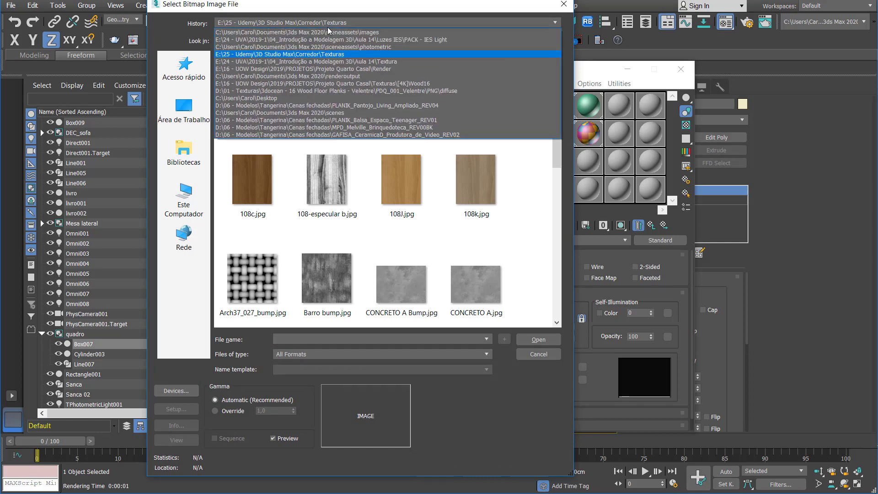
pyautogui.click(328, 22)
pyautogui.click(334, 53)
pyautogui.click(272, 41)
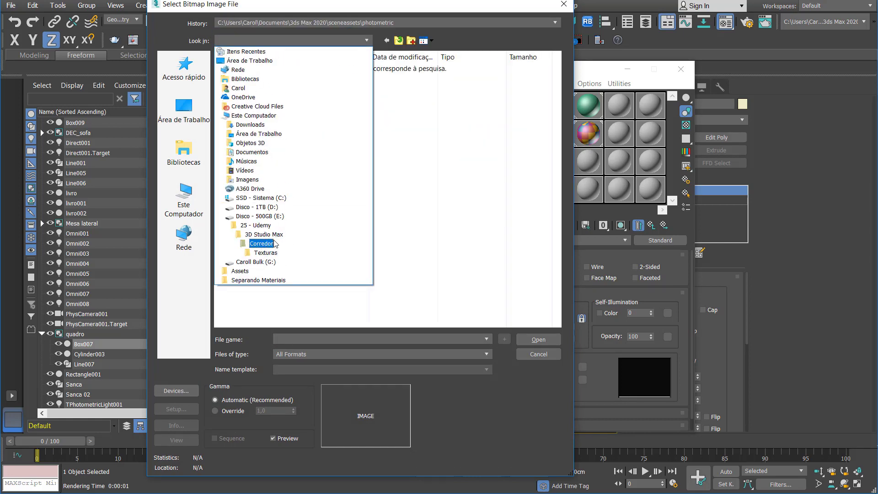
pyautogui.click(310, 26)
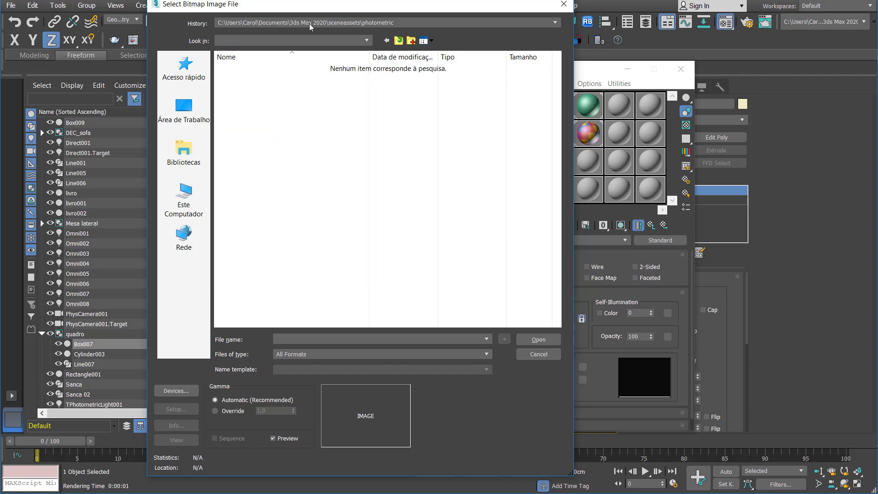
pyautogui.click(310, 24)
pyautogui.click(326, 65)
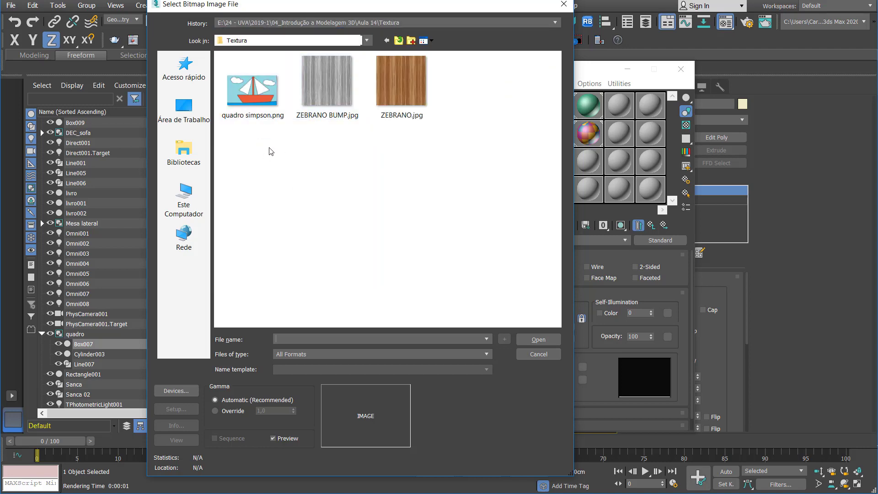
pyautogui.doubleClick(253, 89)
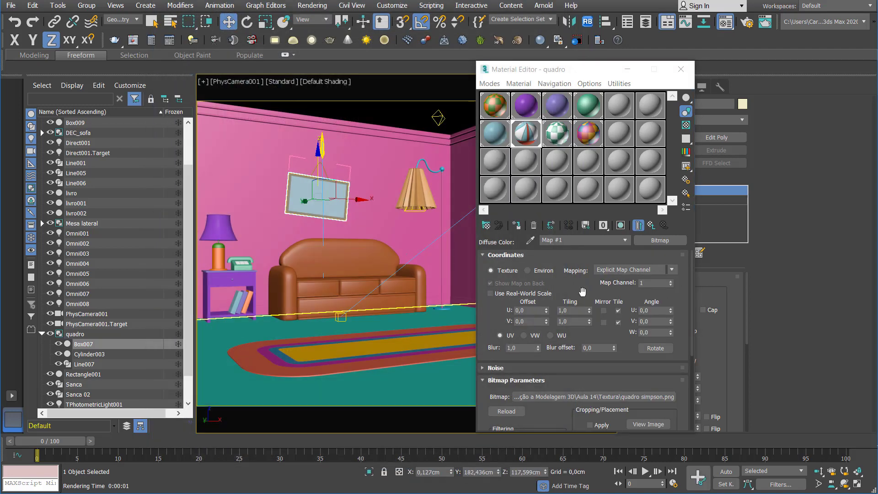
# Step: Show the picture bitmap in the viewport and adjust the specular level of its sub-material
pyautogui.click(621, 225)
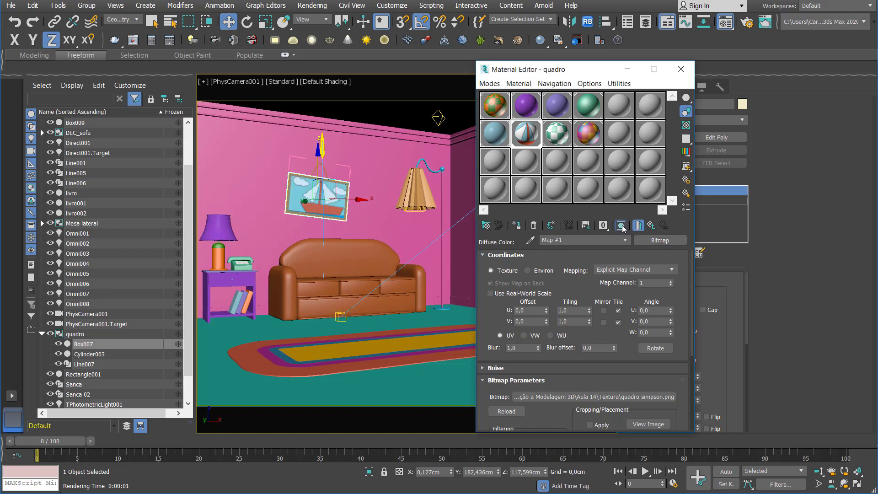
pyautogui.click(652, 226)
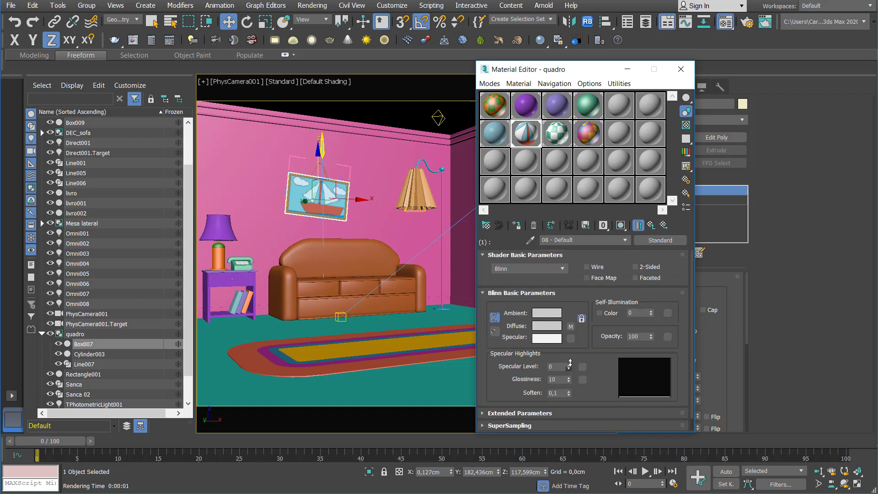
pyautogui.moveTo(570, 363); pyautogui.dragTo(569, 355)
# Step: Select the floor ALV_piso, load ZEBRANO.jpg as the diffuse bitmap of material 05 - Default and enable its viewport display
pyautogui.click(619, 106)
pyautogui.click(392, 393)
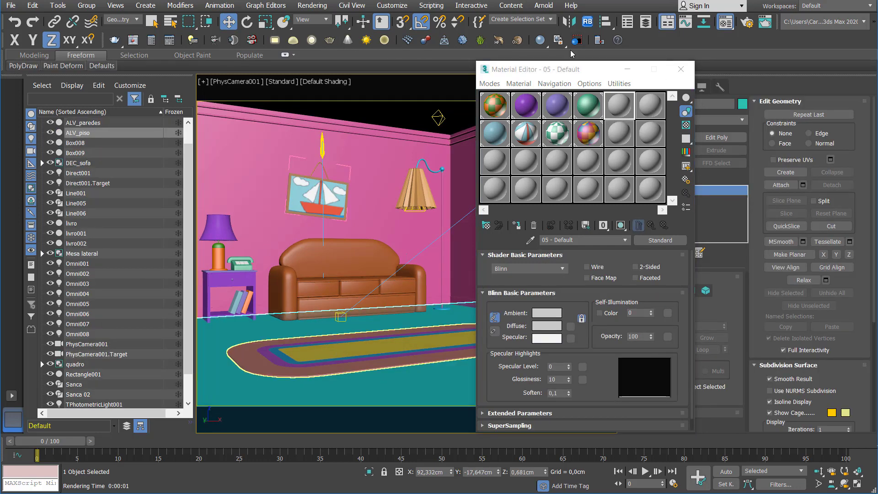
pyautogui.moveTo(585, 74); pyautogui.dragTo(718, 94)
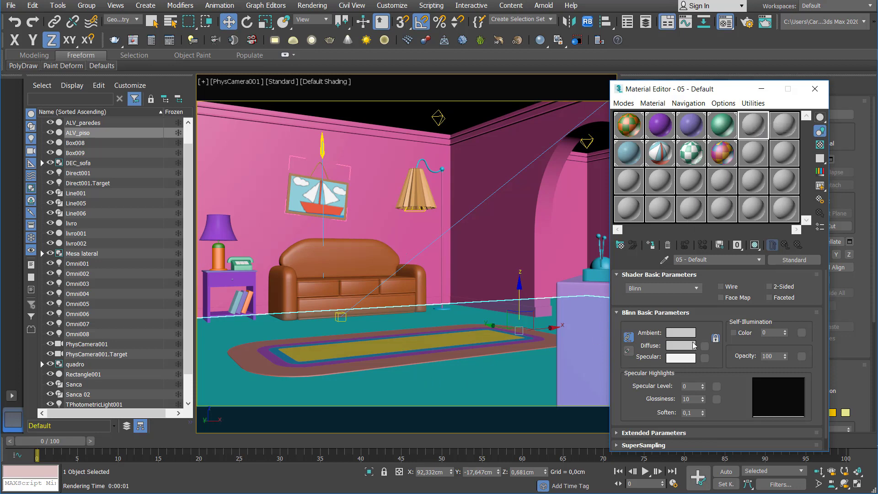
pyautogui.click(704, 345)
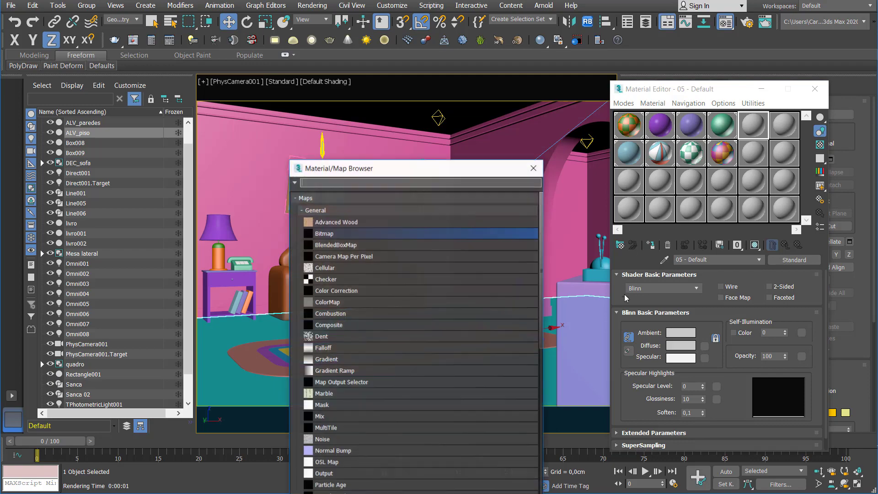
pyautogui.doubleClick(312, 232)
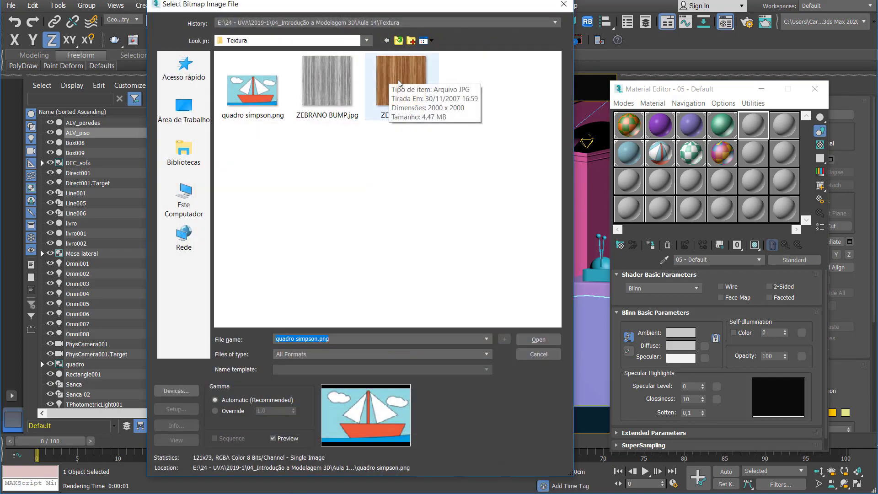
pyautogui.click(398, 84)
pyautogui.doubleClick(398, 84)
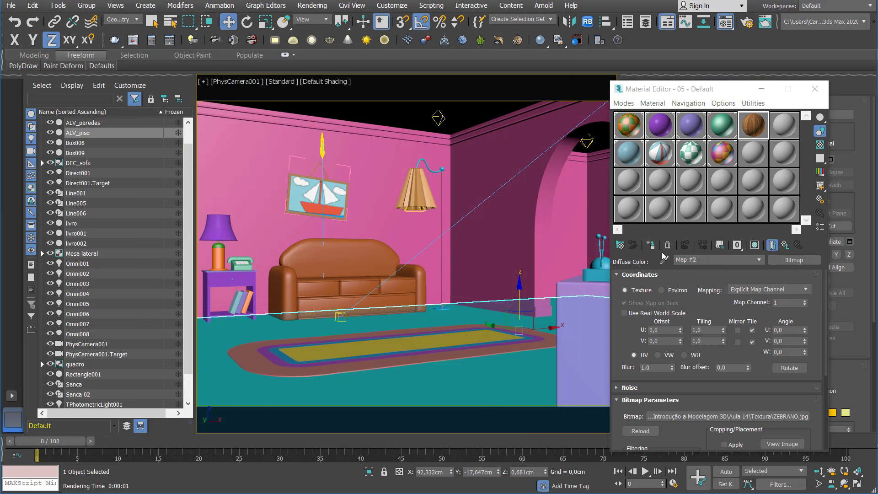
pyautogui.click(755, 246)
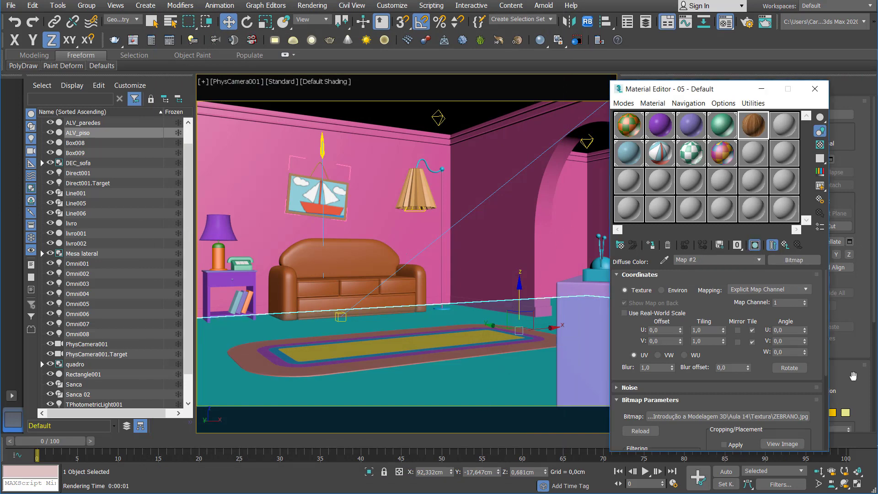
# Step: Set the wood material's specular level to 48 and glossiness to 44
pyautogui.click(786, 245)
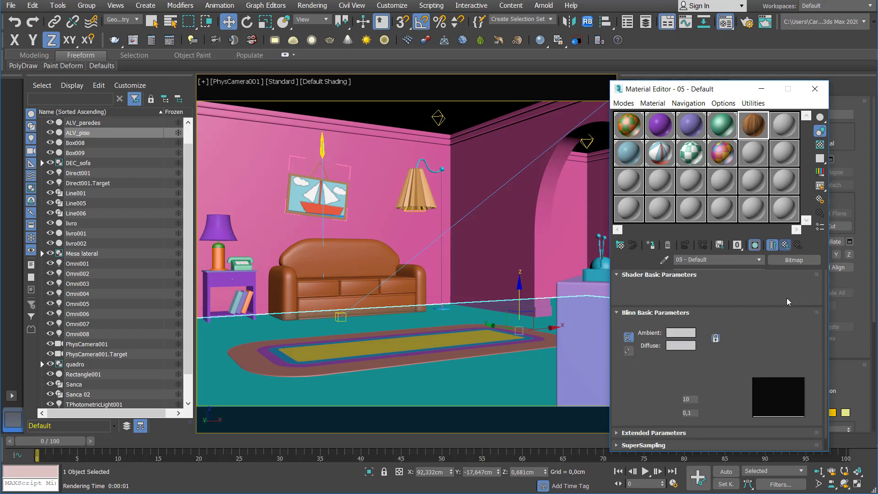
pyautogui.moveTo(703, 387); pyautogui.dragTo(707, 365)
pyautogui.moveTo(703, 399); pyautogui.dragTo(705, 385)
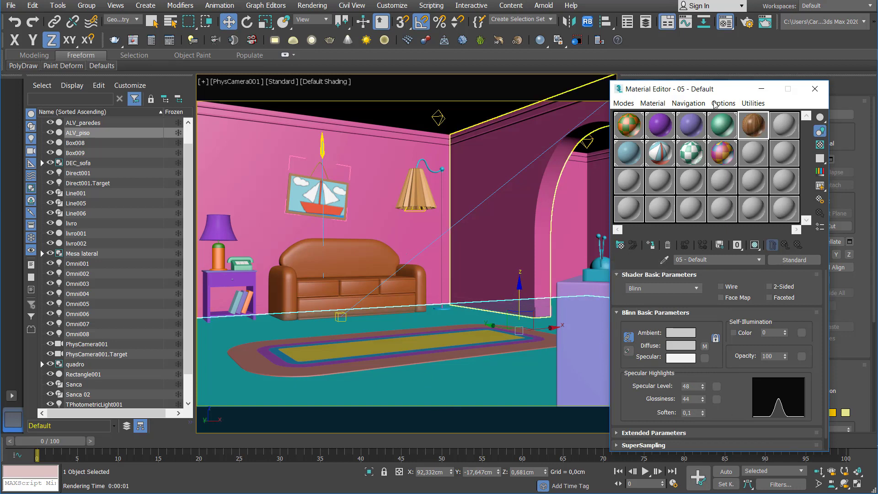
# Step: Add a UVW Map modifier to the floor and assign the wood material to it
pyautogui.moveTo(676, 88); pyautogui.dragTo(149, 60)
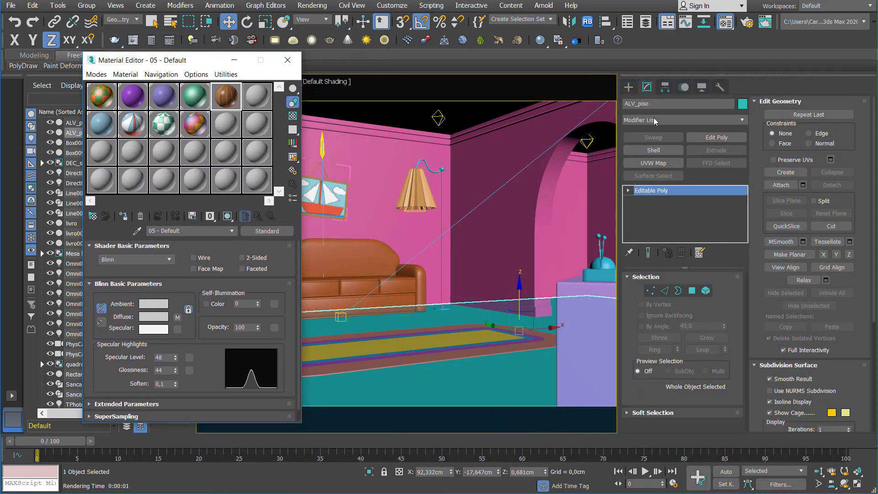
pyautogui.click(655, 120)
pyautogui.write('u')
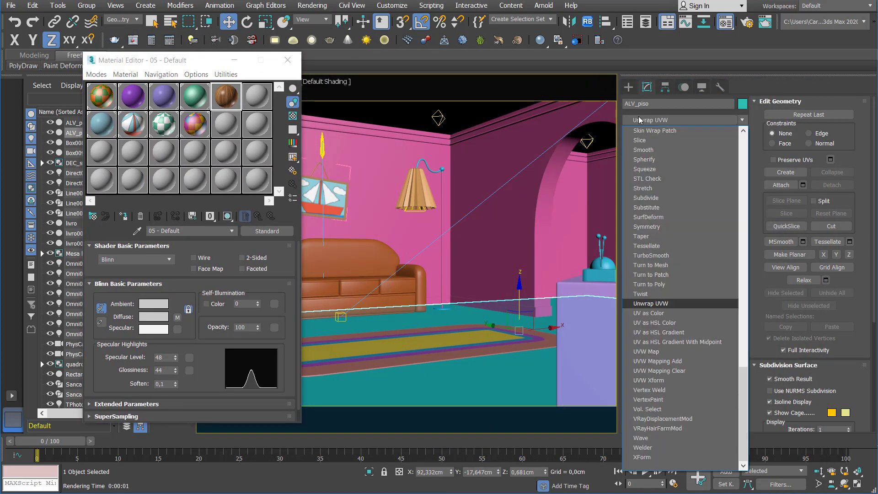
pyautogui.write('vw')
pyautogui.press('Return')
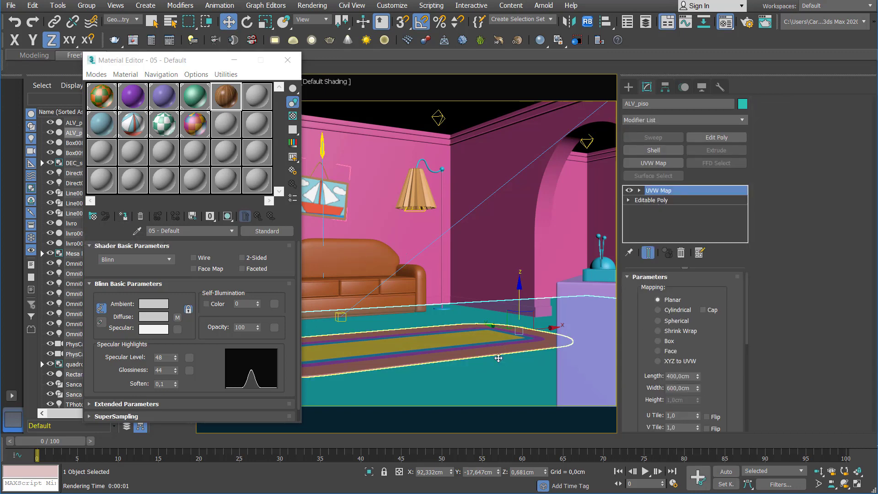
pyautogui.click(123, 216)
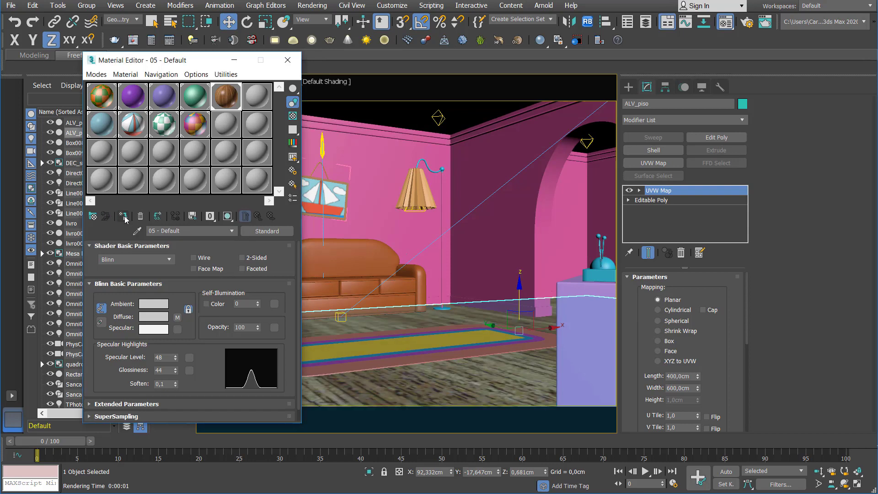
# Step: Rotate the floor's UVW Map gizmo 90 degrees around Z to turn the wood grain, then return to the Move tool
pyautogui.scroll(-3, 683, 228)
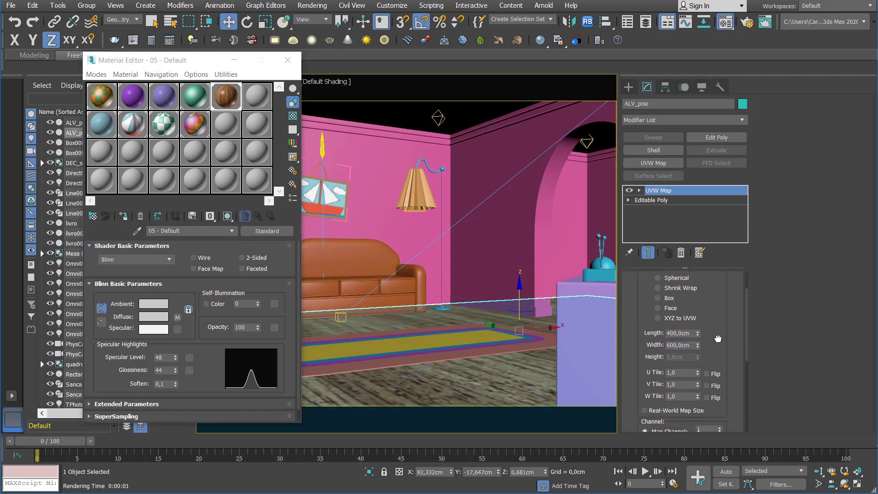
pyautogui.click(638, 191)
pyautogui.click(652, 202)
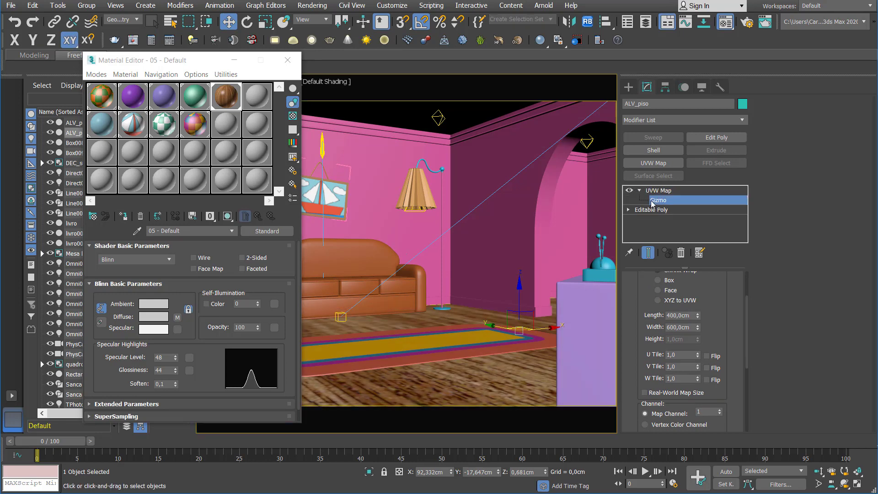
pyautogui.press('e')
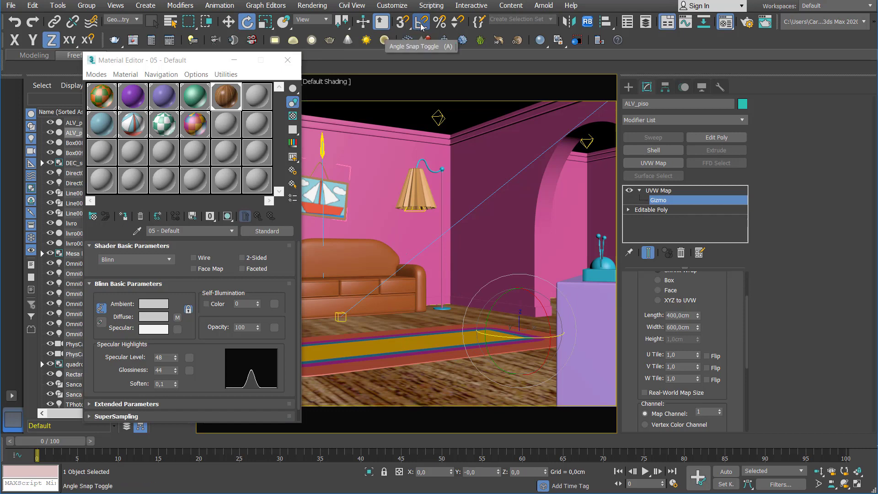
pyautogui.moveTo(508, 338); pyautogui.dragTo(549, 335)
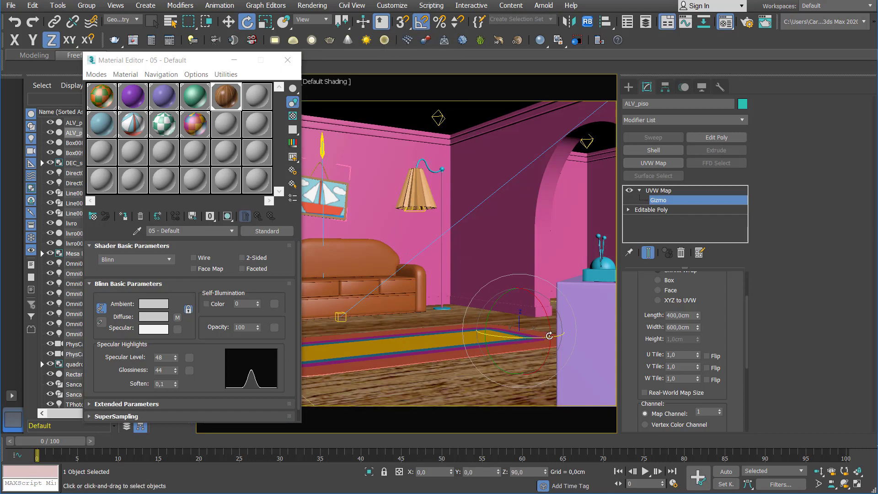
pyautogui.press('w')
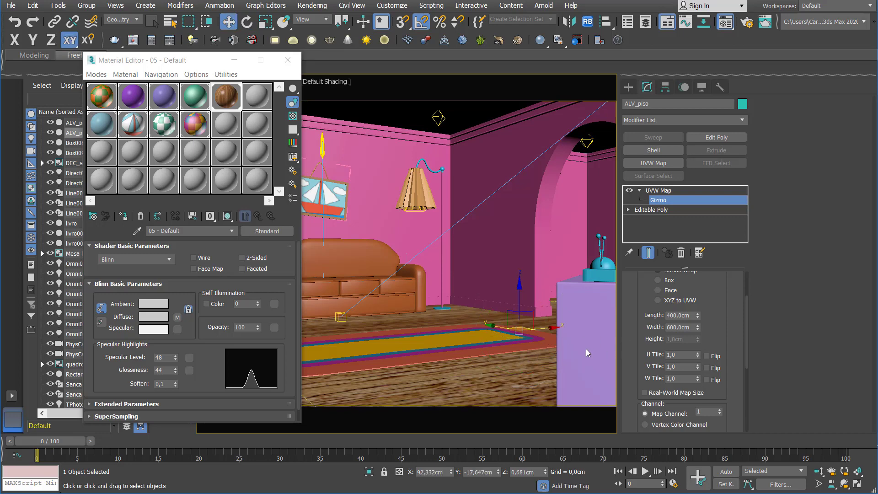
# Step: Set the floor's UVW Map length to 344 cm and width to 594 cm, and try scaling its gizmo along Y
pyautogui.click(664, 192)
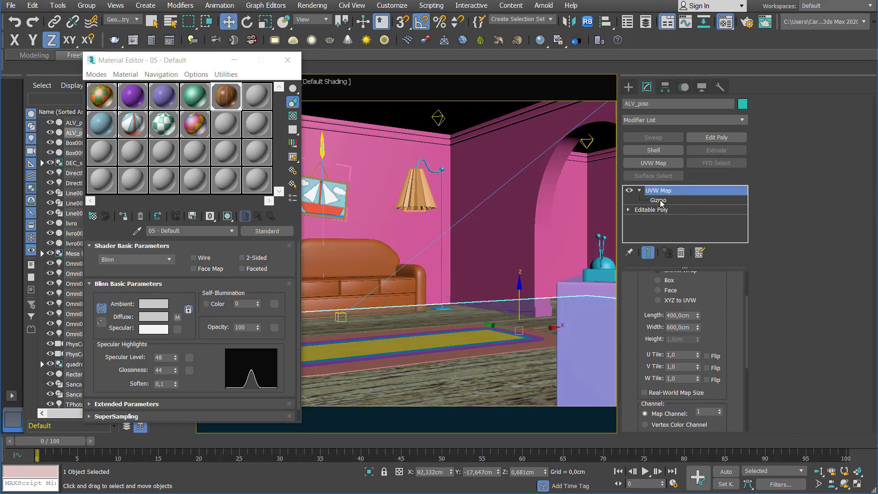
pyautogui.moveTo(697, 315); pyautogui.dragTo(707, 324)
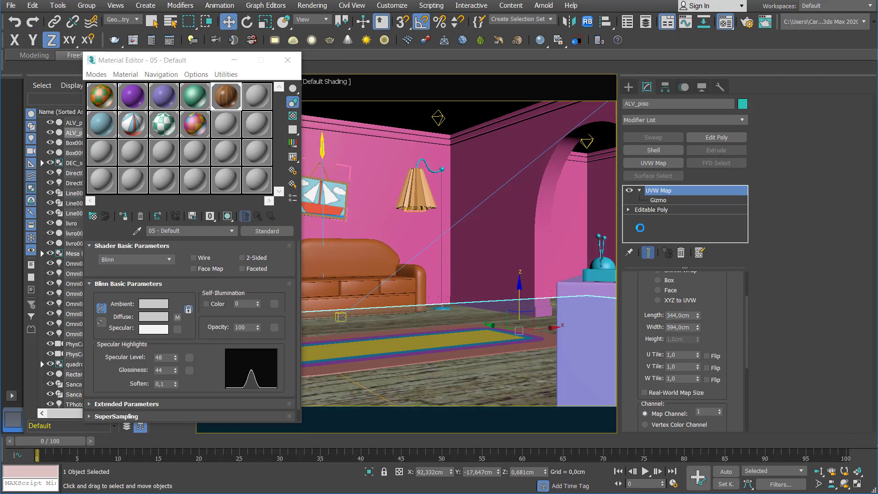
pyautogui.click(659, 201)
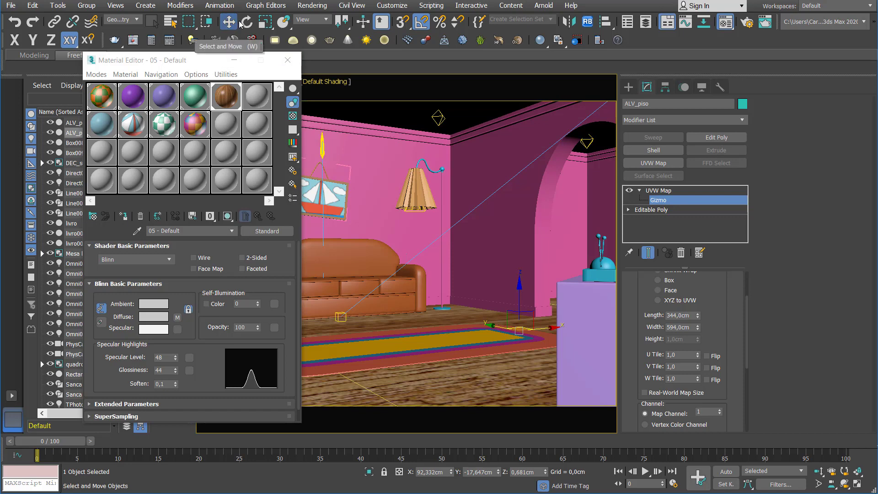
pyautogui.click(265, 21)
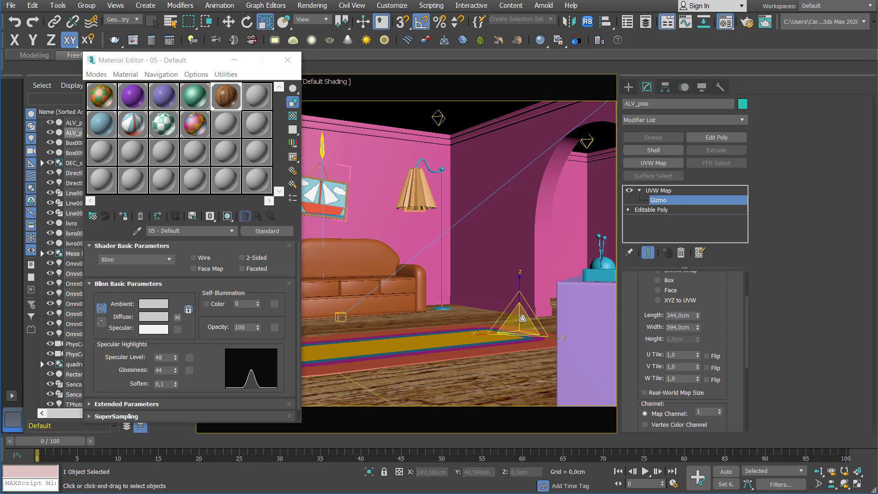
pyautogui.moveTo(555, 337)
pyautogui.mouseDown()
pyautogui.moveTo(566, 340)
pyautogui.moveTo(557, 336)
pyautogui.mouseUp()
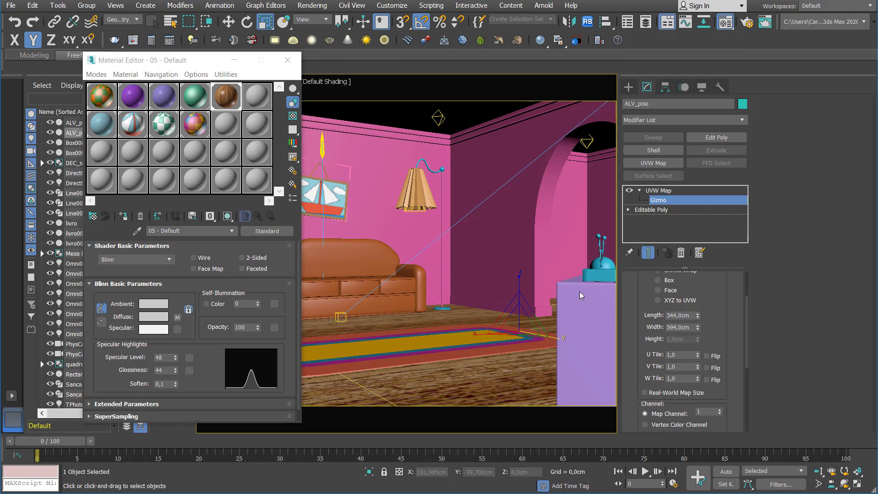
pyautogui.click(640, 190)
pyautogui.click(661, 190)
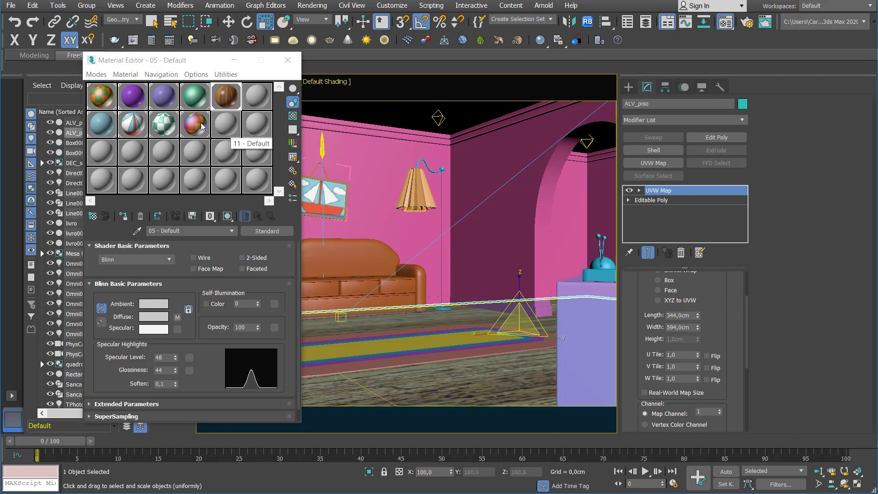
# Step: Open an enlarged preview of the 05 - Default wood material beside the Material Editor
pyautogui.moveTo(239, 55); pyautogui.dragTo(602, 33)
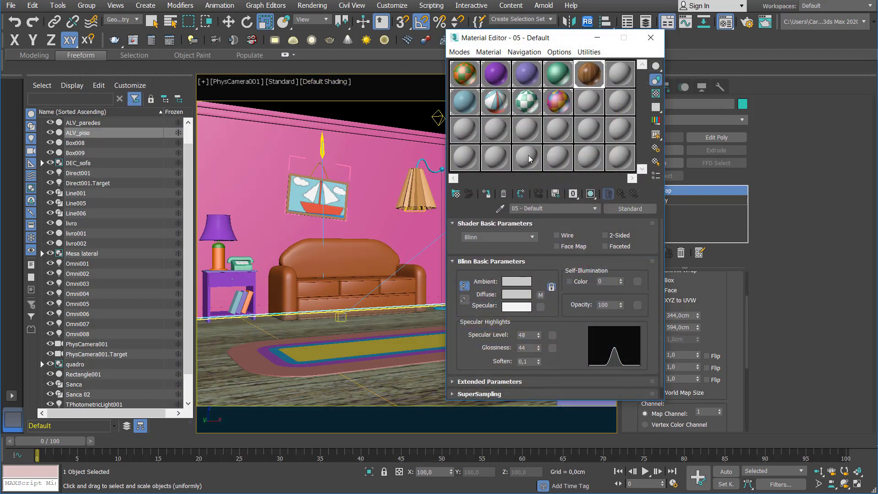
pyautogui.doubleClick(588, 78)
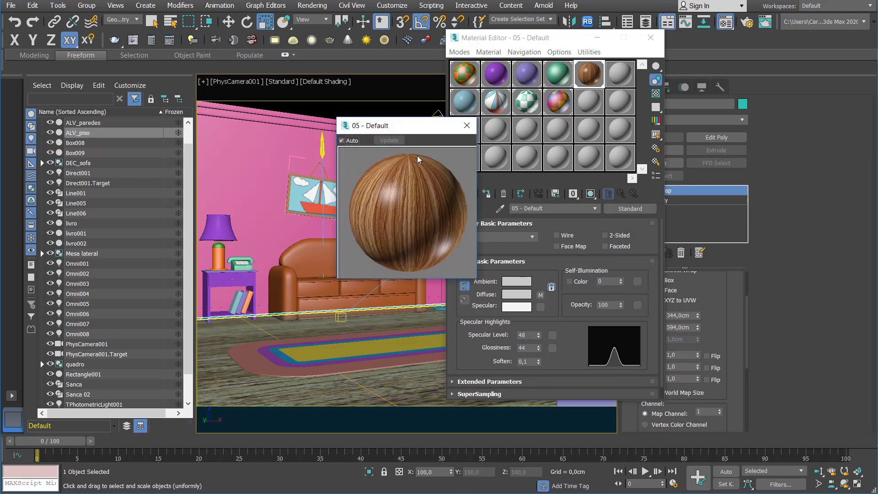
pyautogui.moveTo(396, 130); pyautogui.dragTo(328, 87)
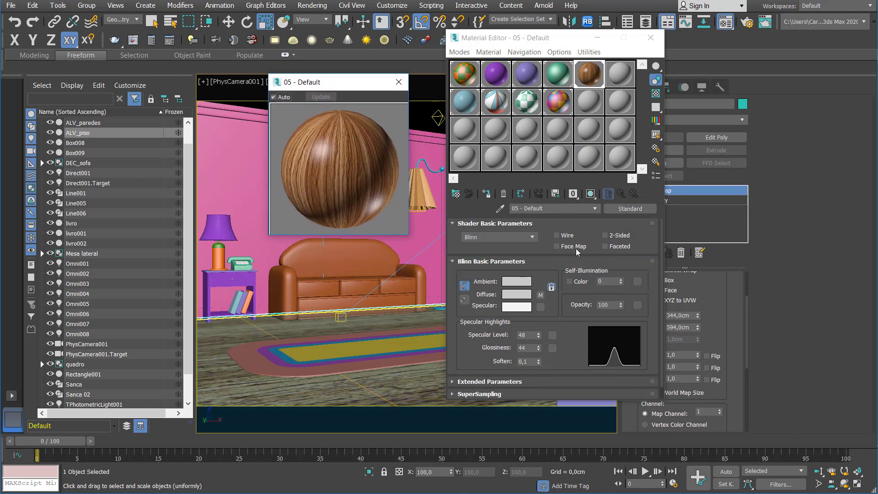
# Step: Load ZEBRANO BUMP.jpg as the bump bitmap of the wood material and return to the parent material
pyautogui.scroll(-1, 571, 352)
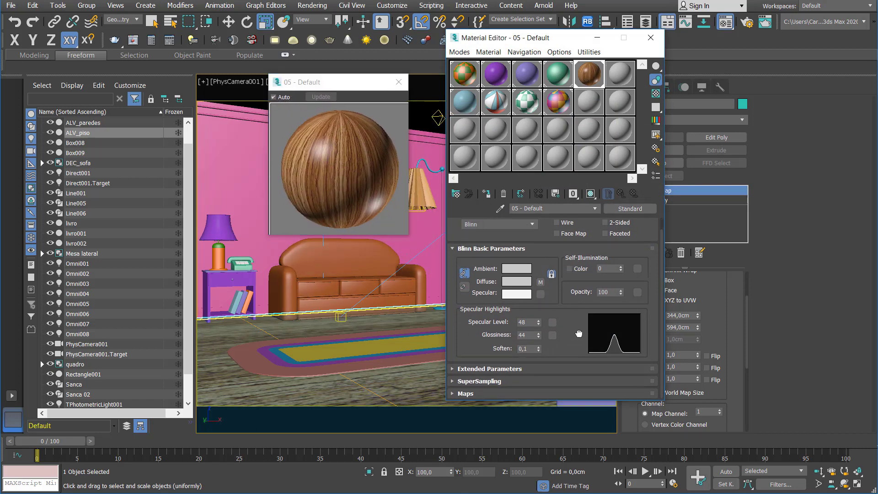
pyautogui.click(523, 393)
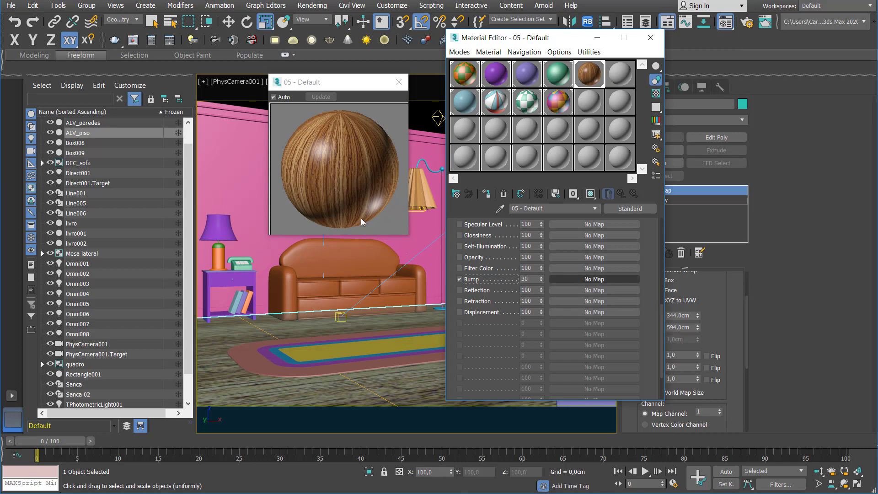
pyautogui.click(603, 280)
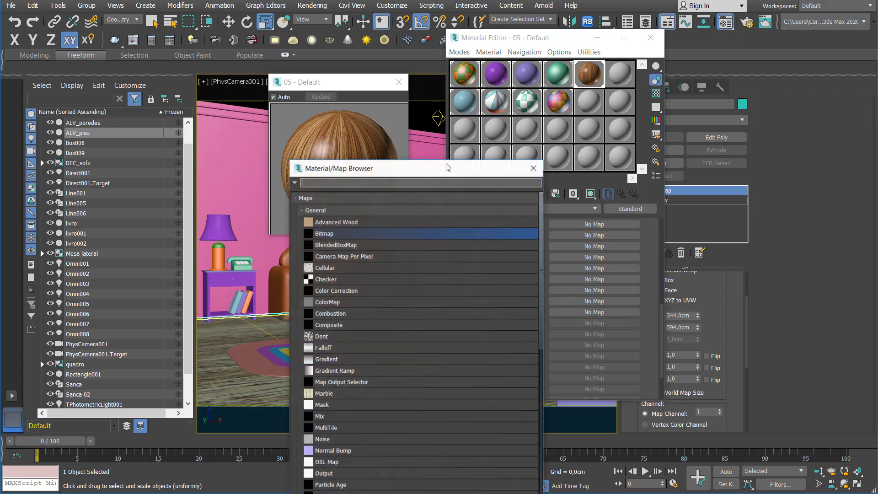
pyautogui.doubleClick(344, 234)
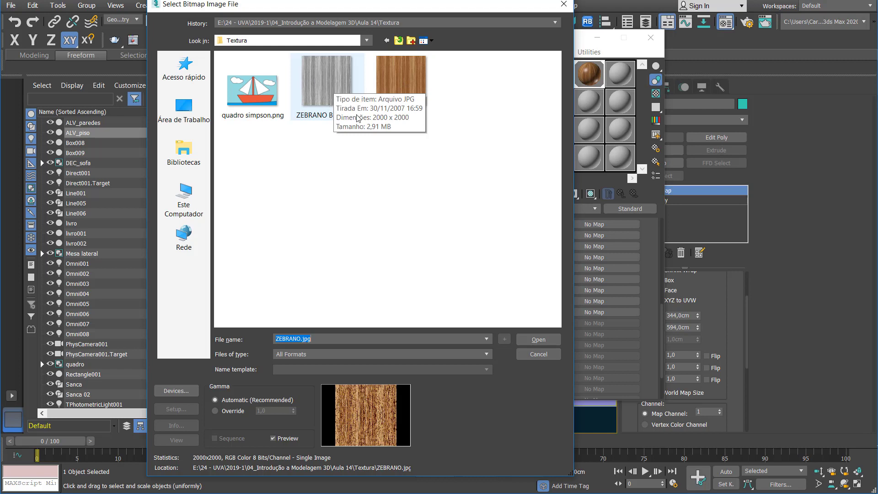
pyautogui.click(329, 89)
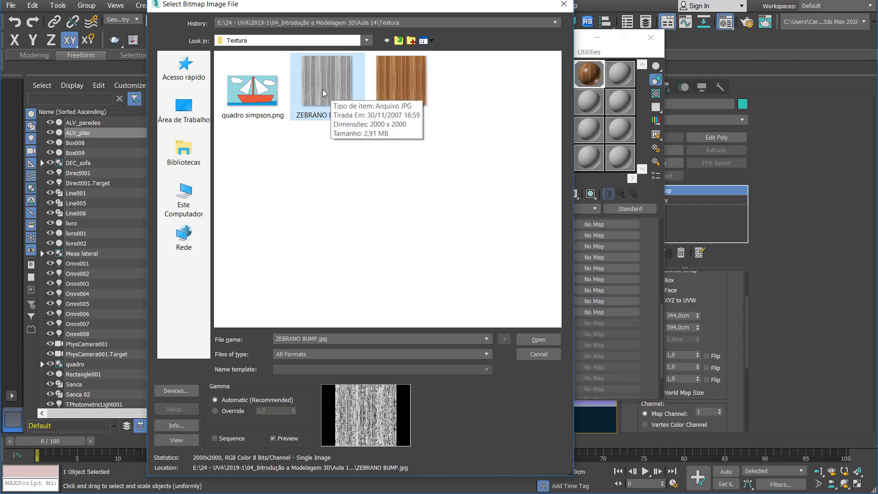
pyautogui.press('Return')
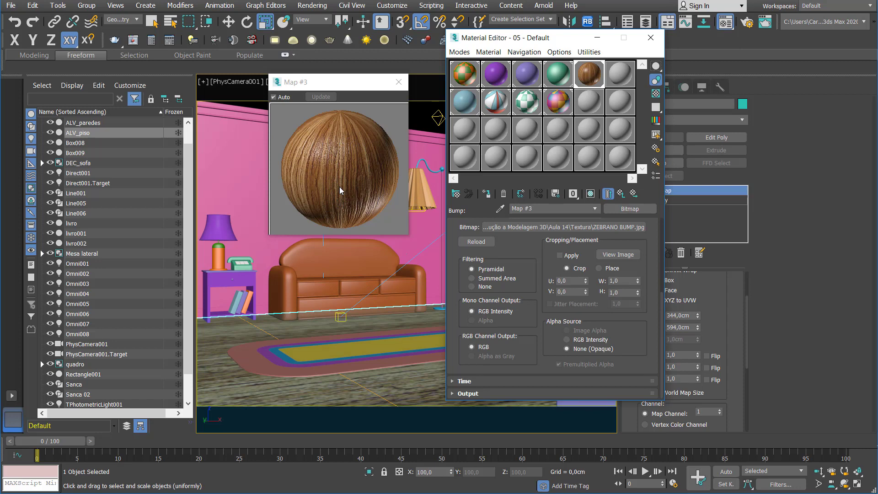
pyautogui.click(620, 193)
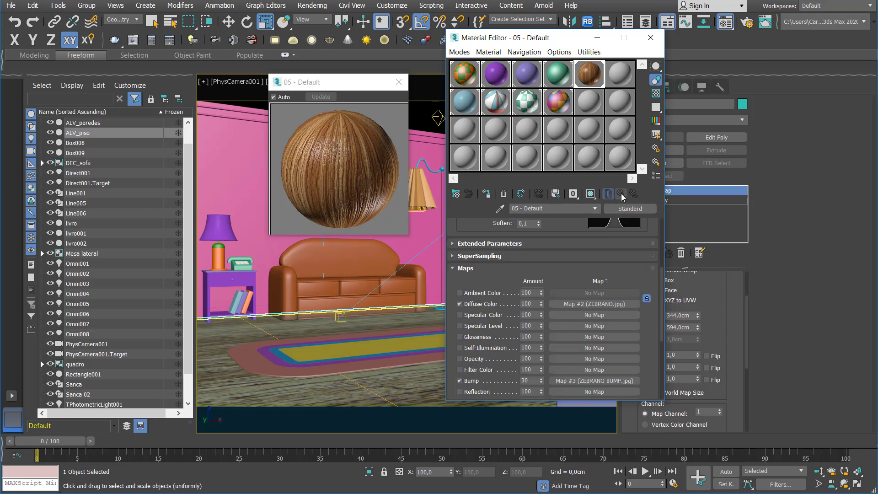
# Step: Show the bump bitmap on the floor in the viewport, switch it off and restore the ZEBRANO.jpg diffuse map display
pyautogui.click(597, 382)
pyautogui.click(590, 194)
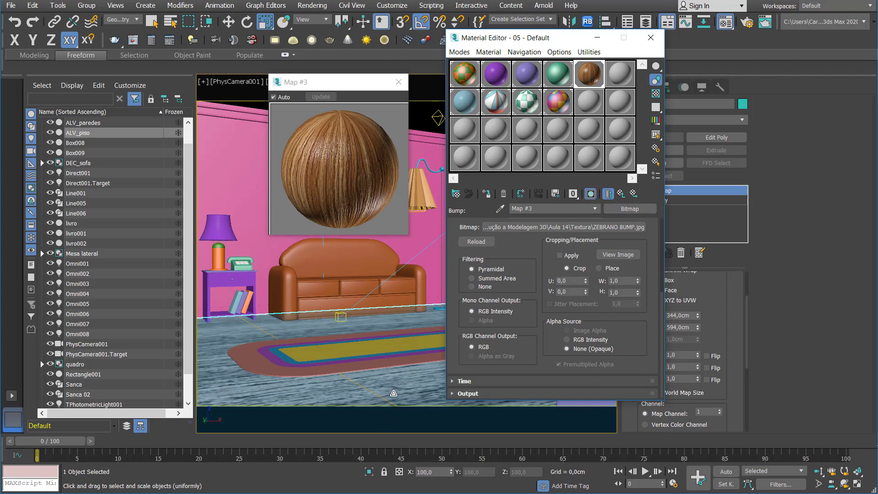
pyautogui.click(590, 194)
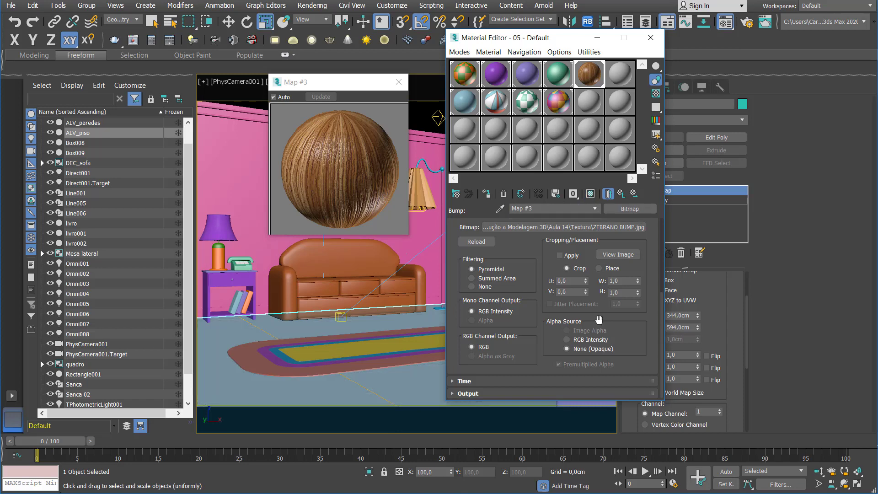
pyautogui.click(621, 195)
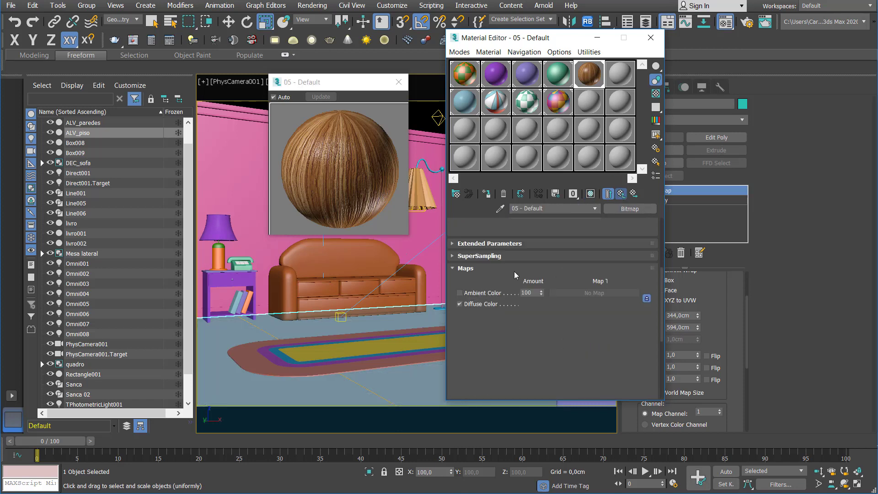
pyautogui.click(573, 304)
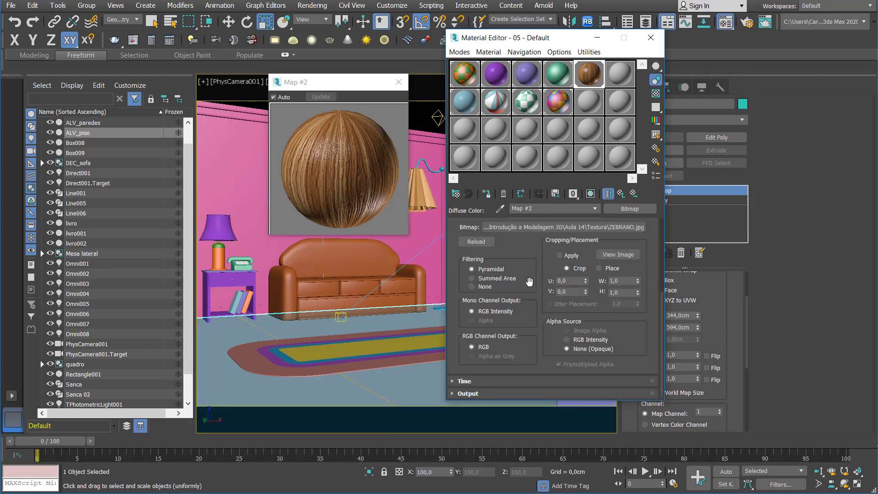
pyautogui.scroll(1, 622, 215)
pyautogui.click(591, 194)
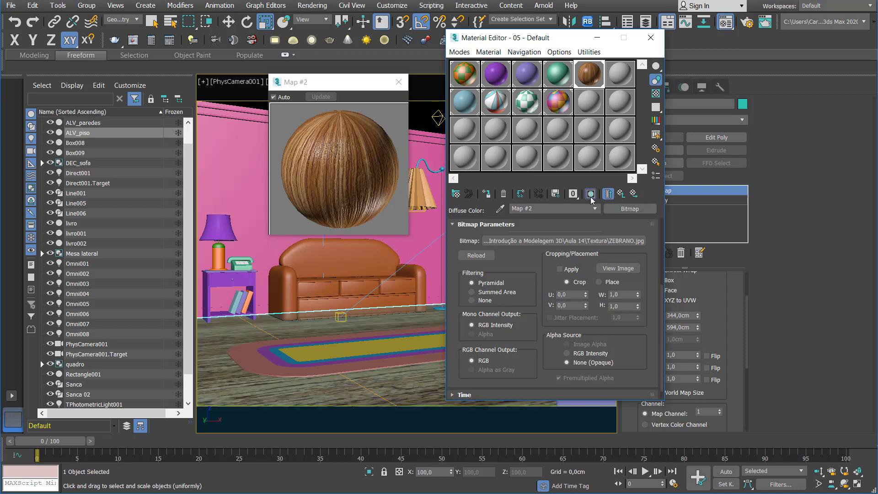
pyautogui.click(621, 195)
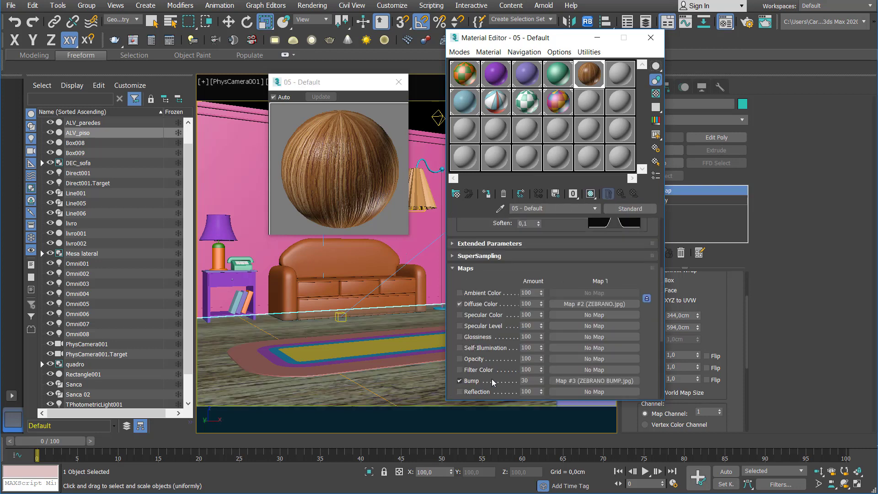
# Step: Try a bump amount of -30 on the wood material, set it back to 30 and close the enlarged preview
pyautogui.doubleClick(522, 381)
pyautogui.write('100')
pyautogui.press('Return')
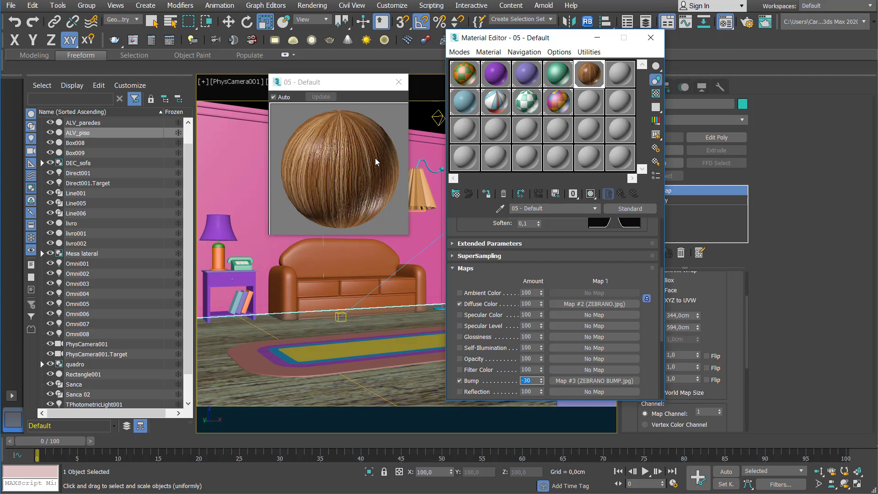
pyautogui.press('Return')
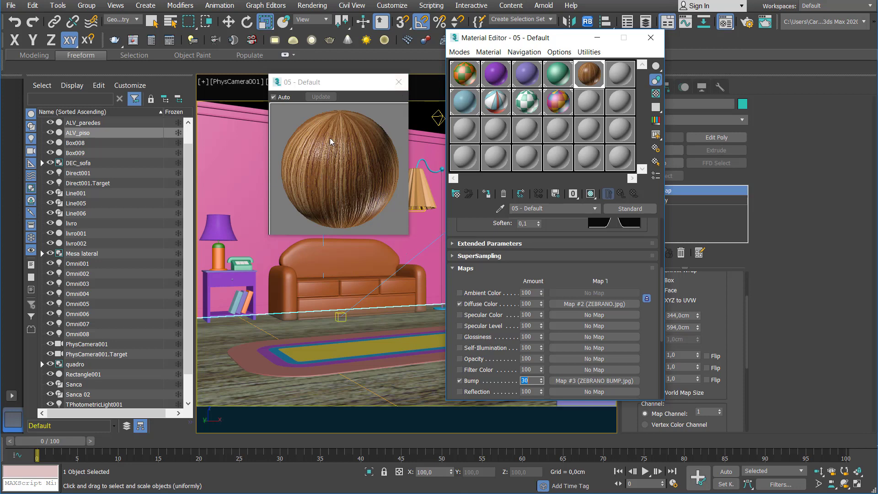
pyautogui.click(399, 82)
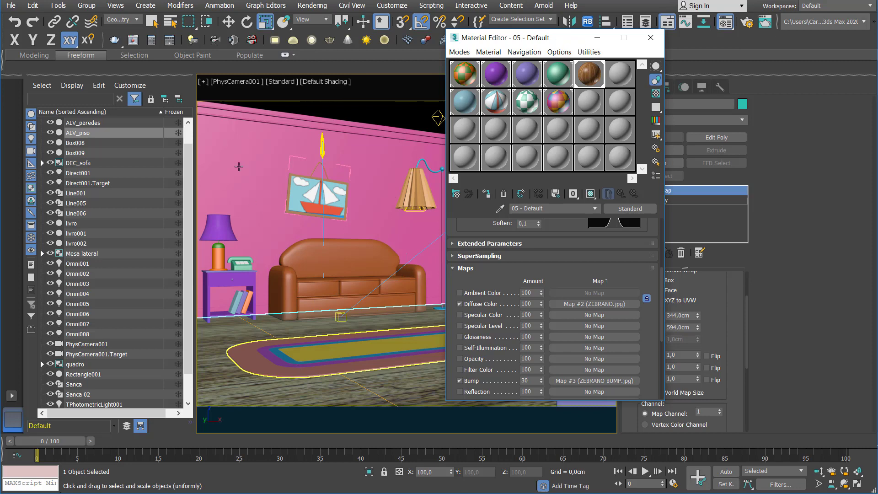
# Step: Select the walls ALV_paredes, pick the azul material sample and close the Material Editor
pyautogui.click(230, 143)
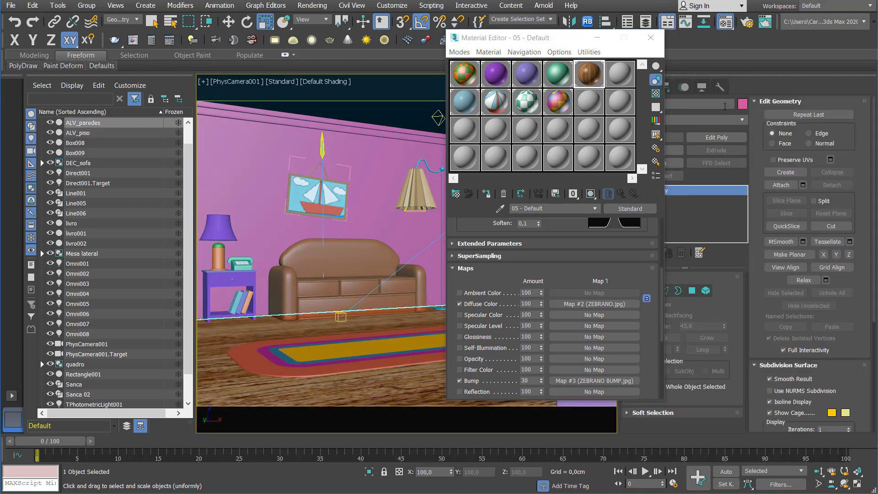
pyautogui.click(465, 101)
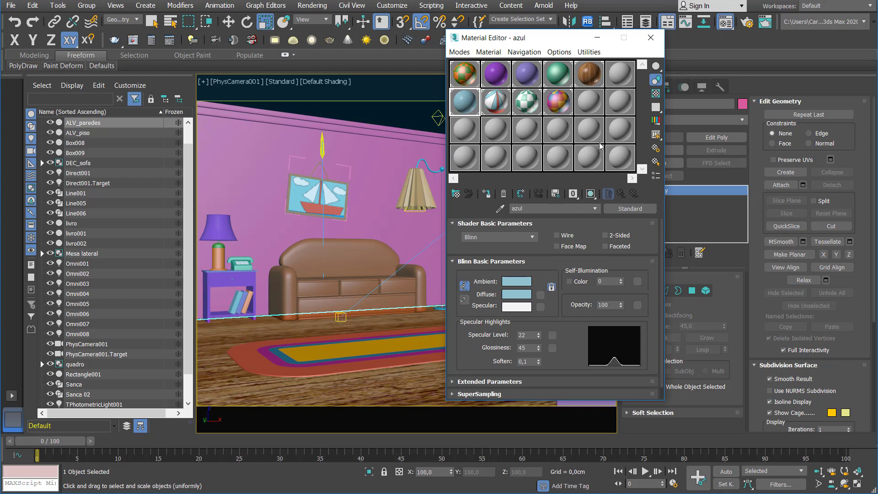
pyautogui.click(650, 37)
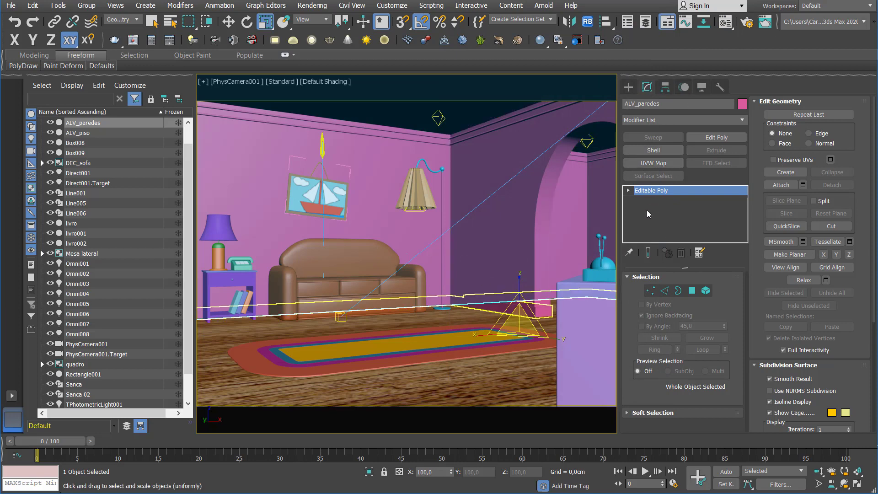
pyautogui.click(687, 224)
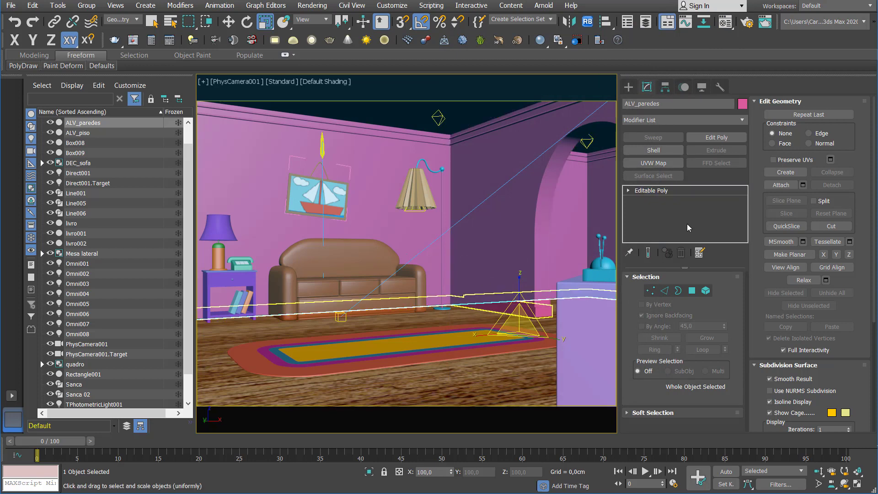